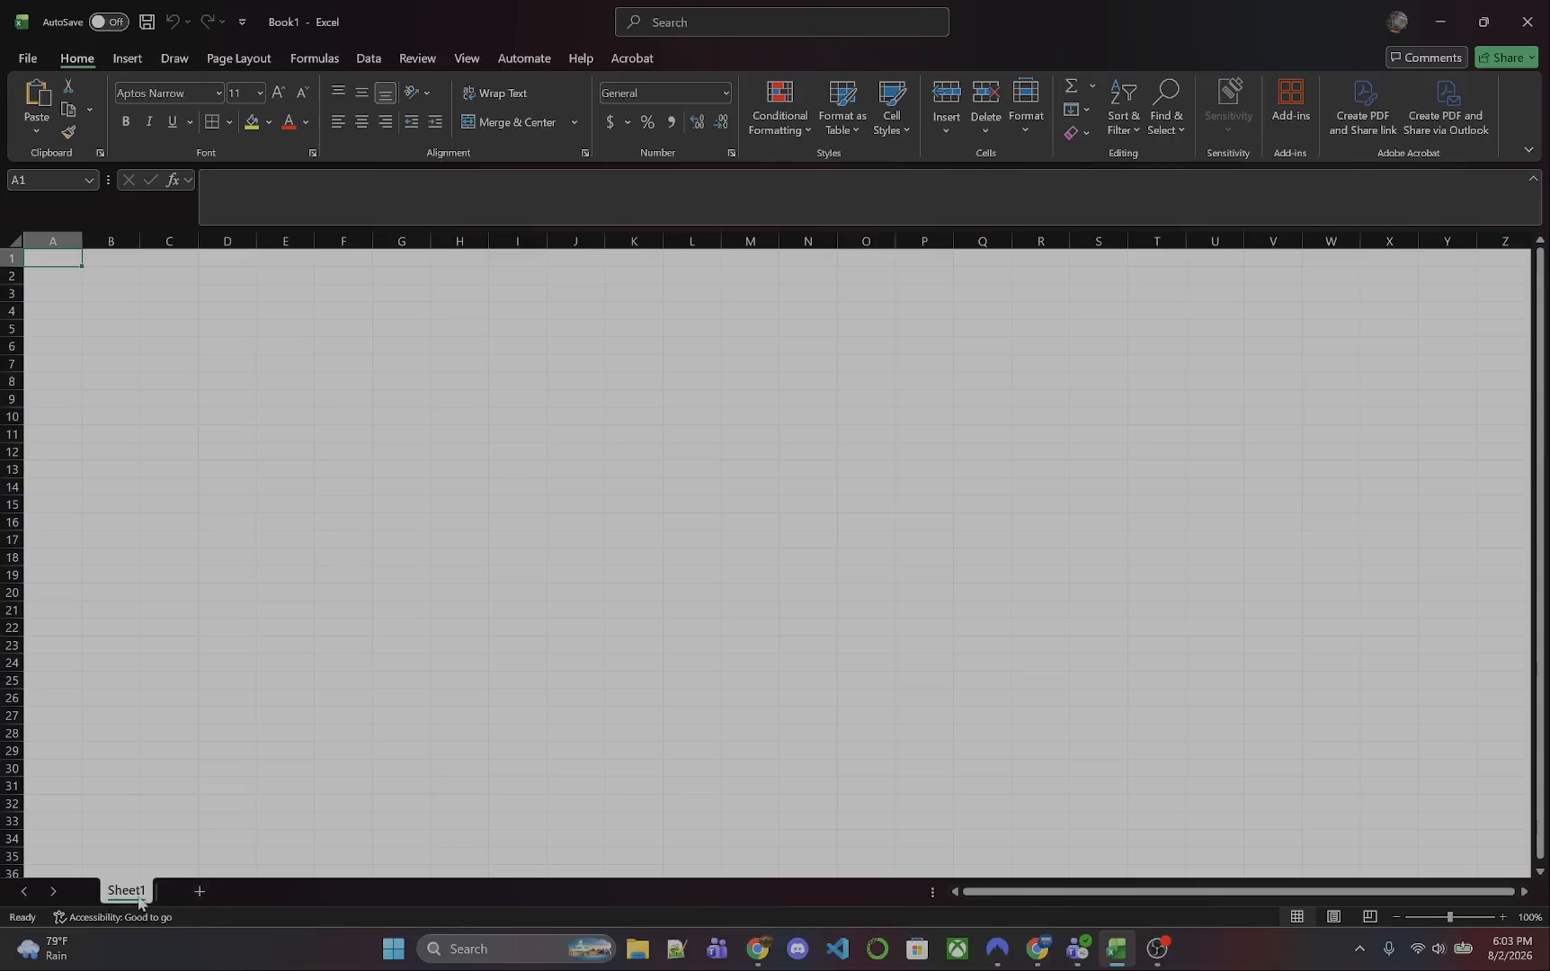
- Add two new worksheets to the workbook and return to Sheet1
left_click(192, 893)
left_click(258, 892)
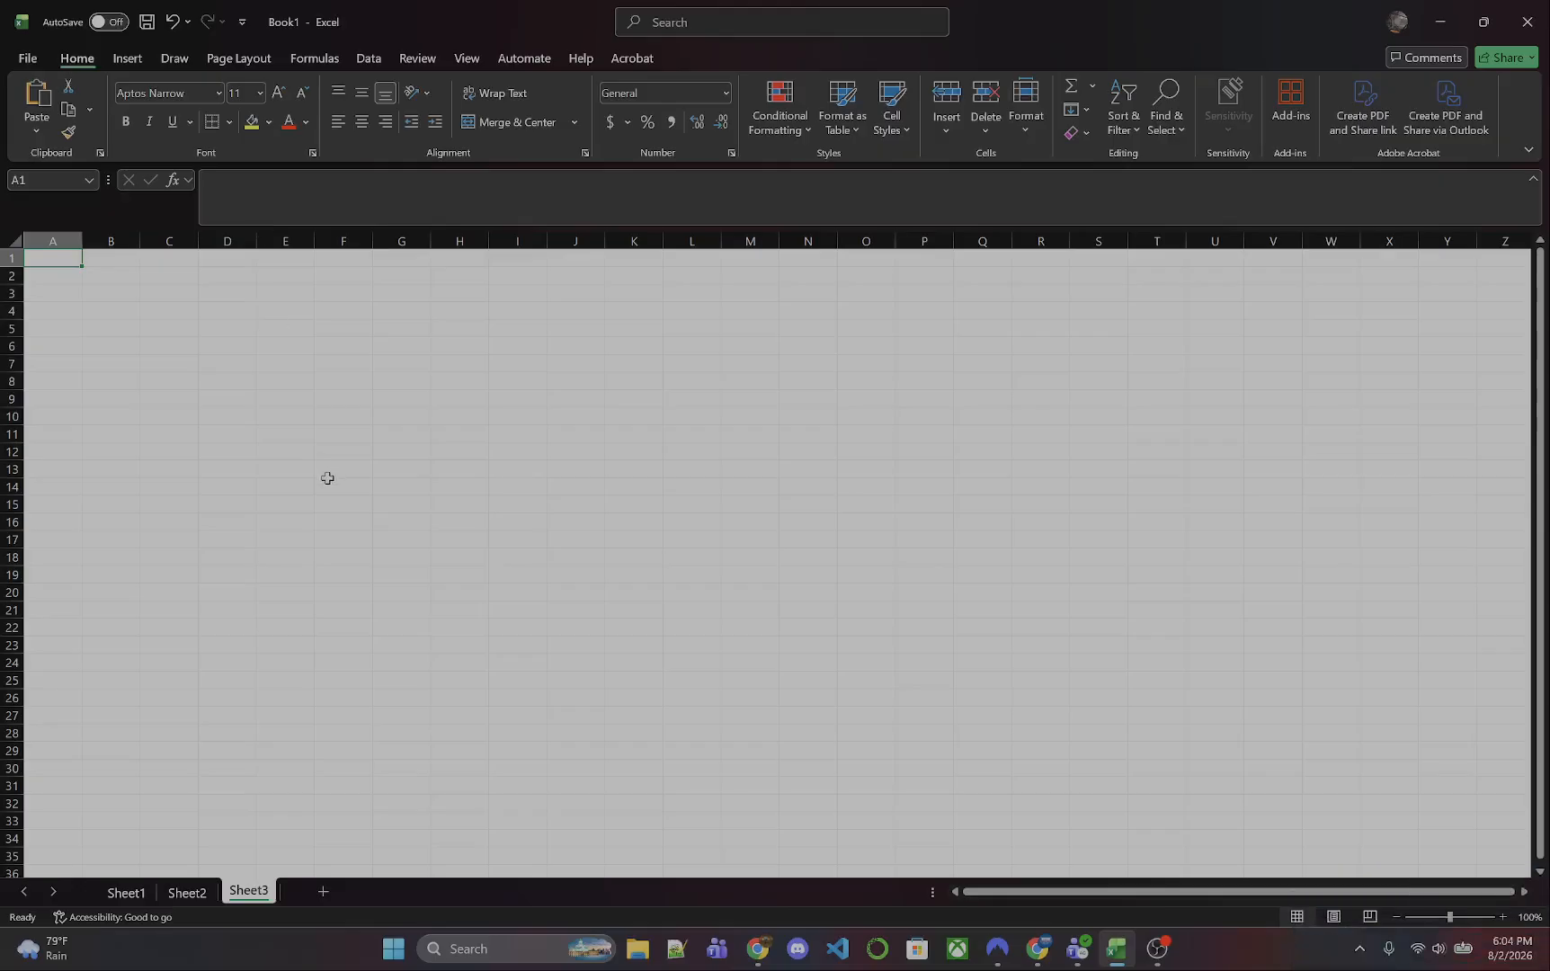
left_click(125, 892)
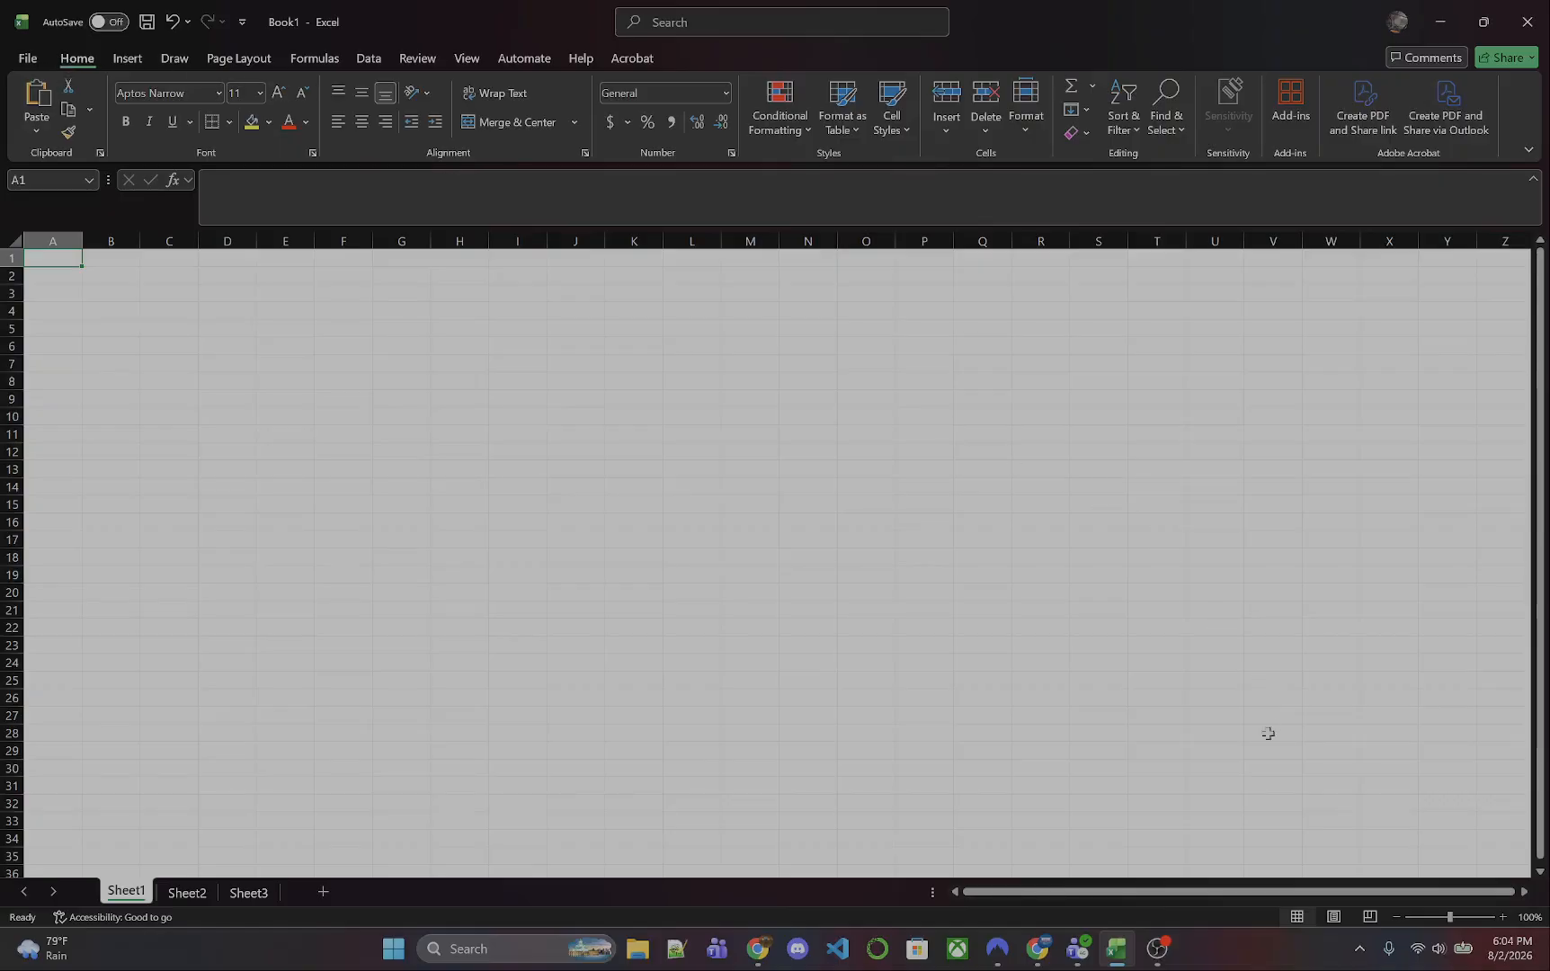
- View Sheet1 in Page Layout and Page Break Preview, and return to Normal view
left_click(1336, 917)
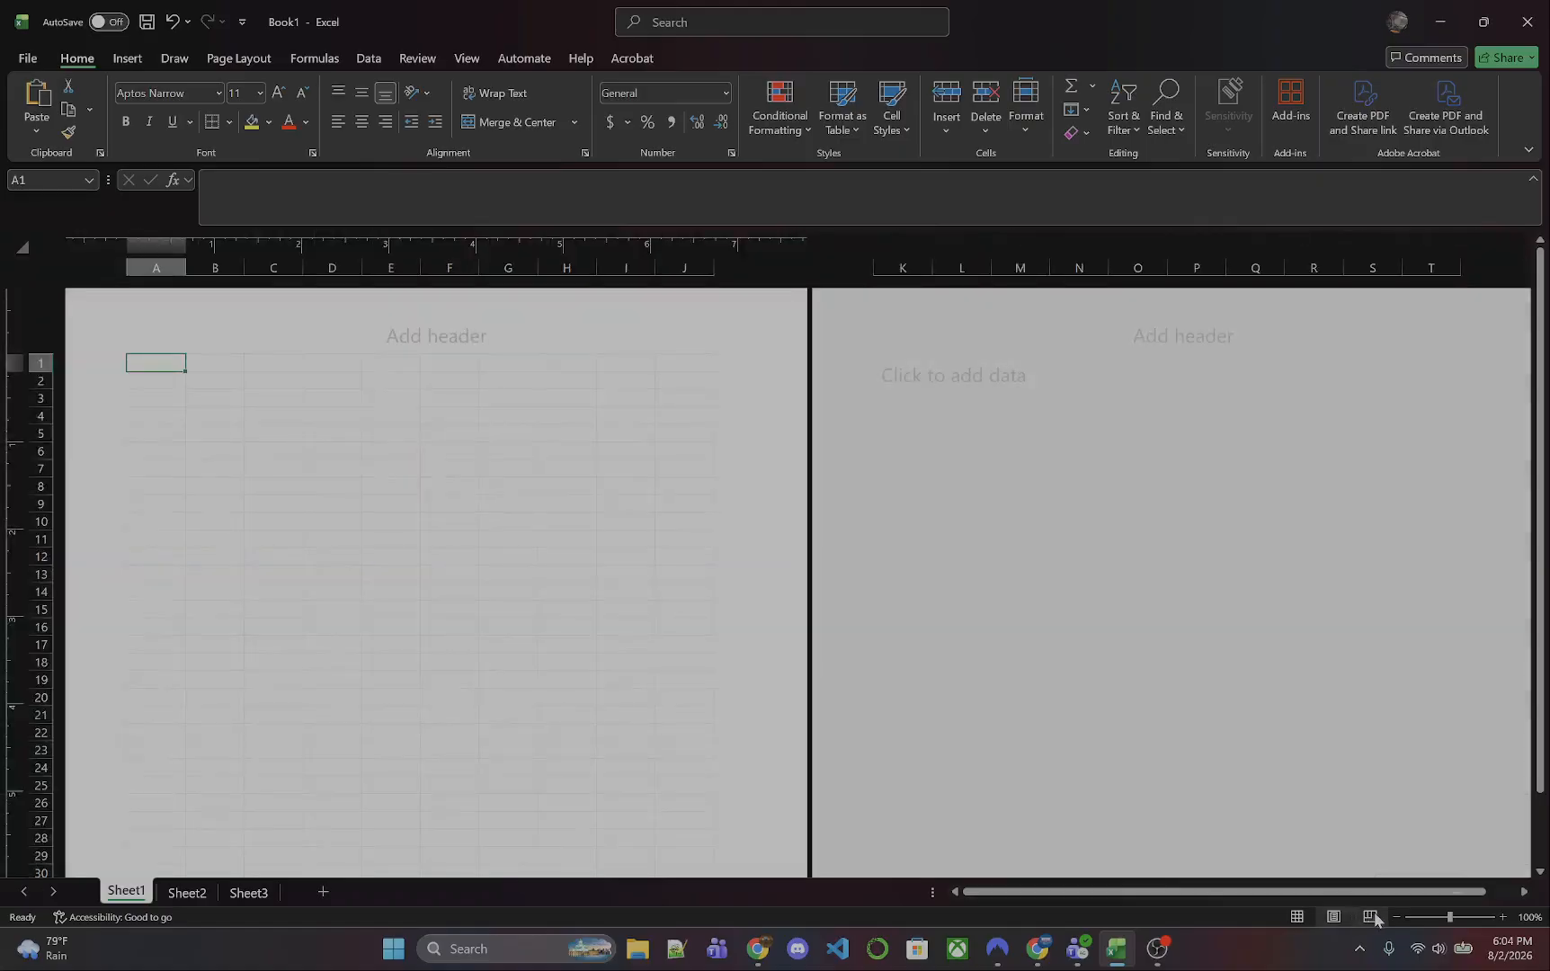
left_click(1369, 917)
left_click(1296, 916)
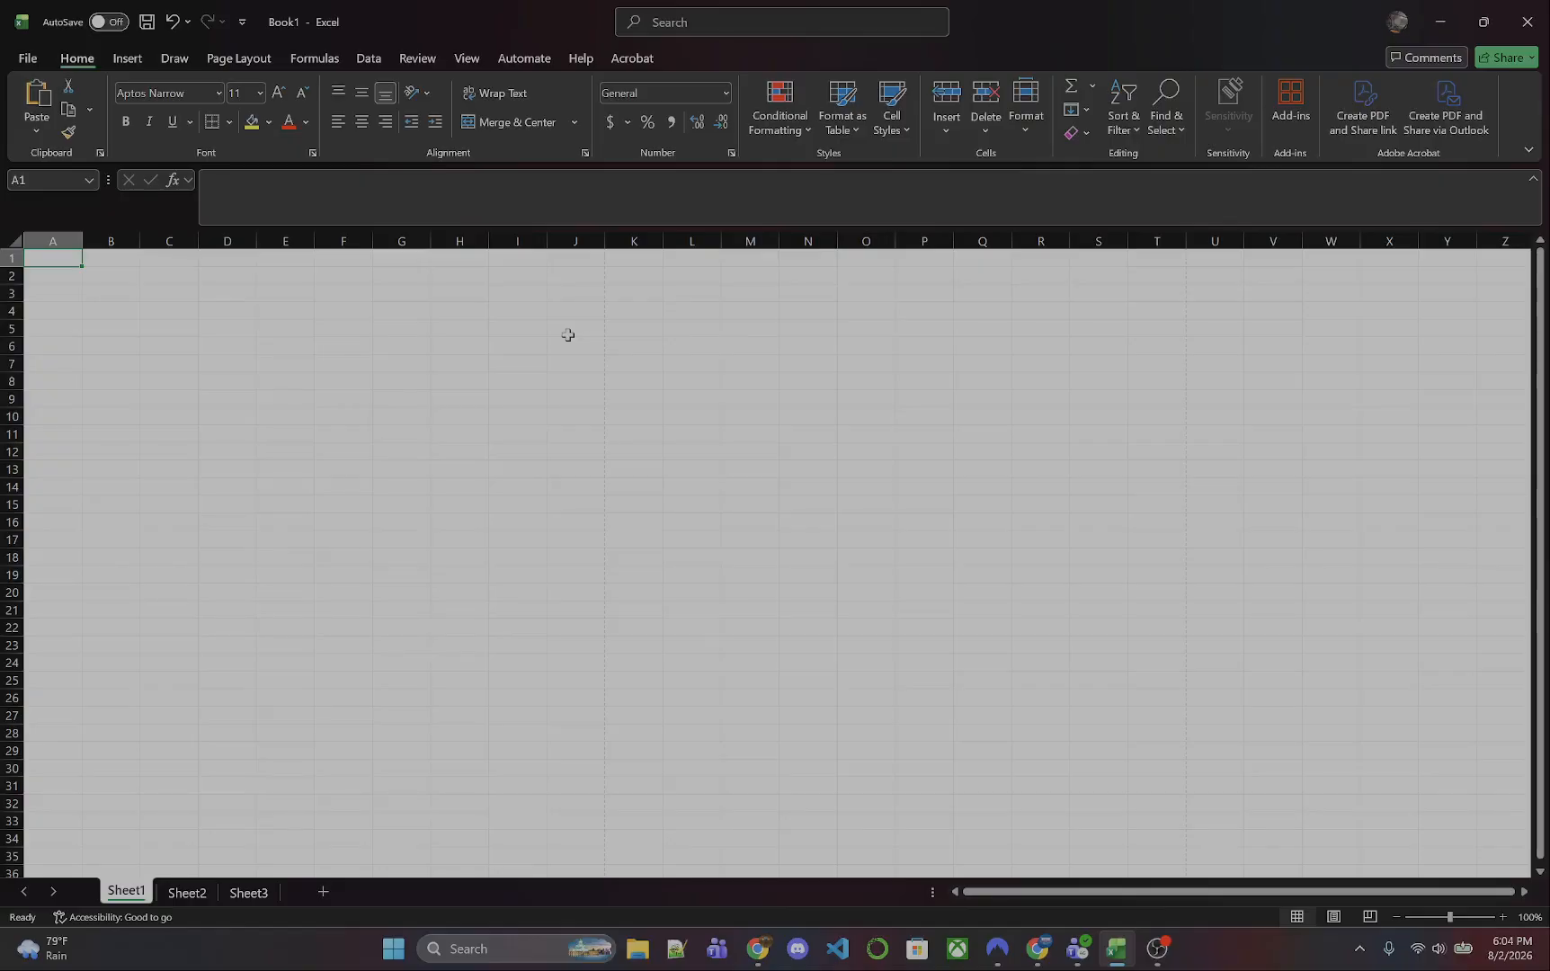
- Look through the available insert, draw, page layout, data, review and view commands, including the Page Setup options
left_click(128, 59)
left_click(173, 57)
left_click(237, 59)
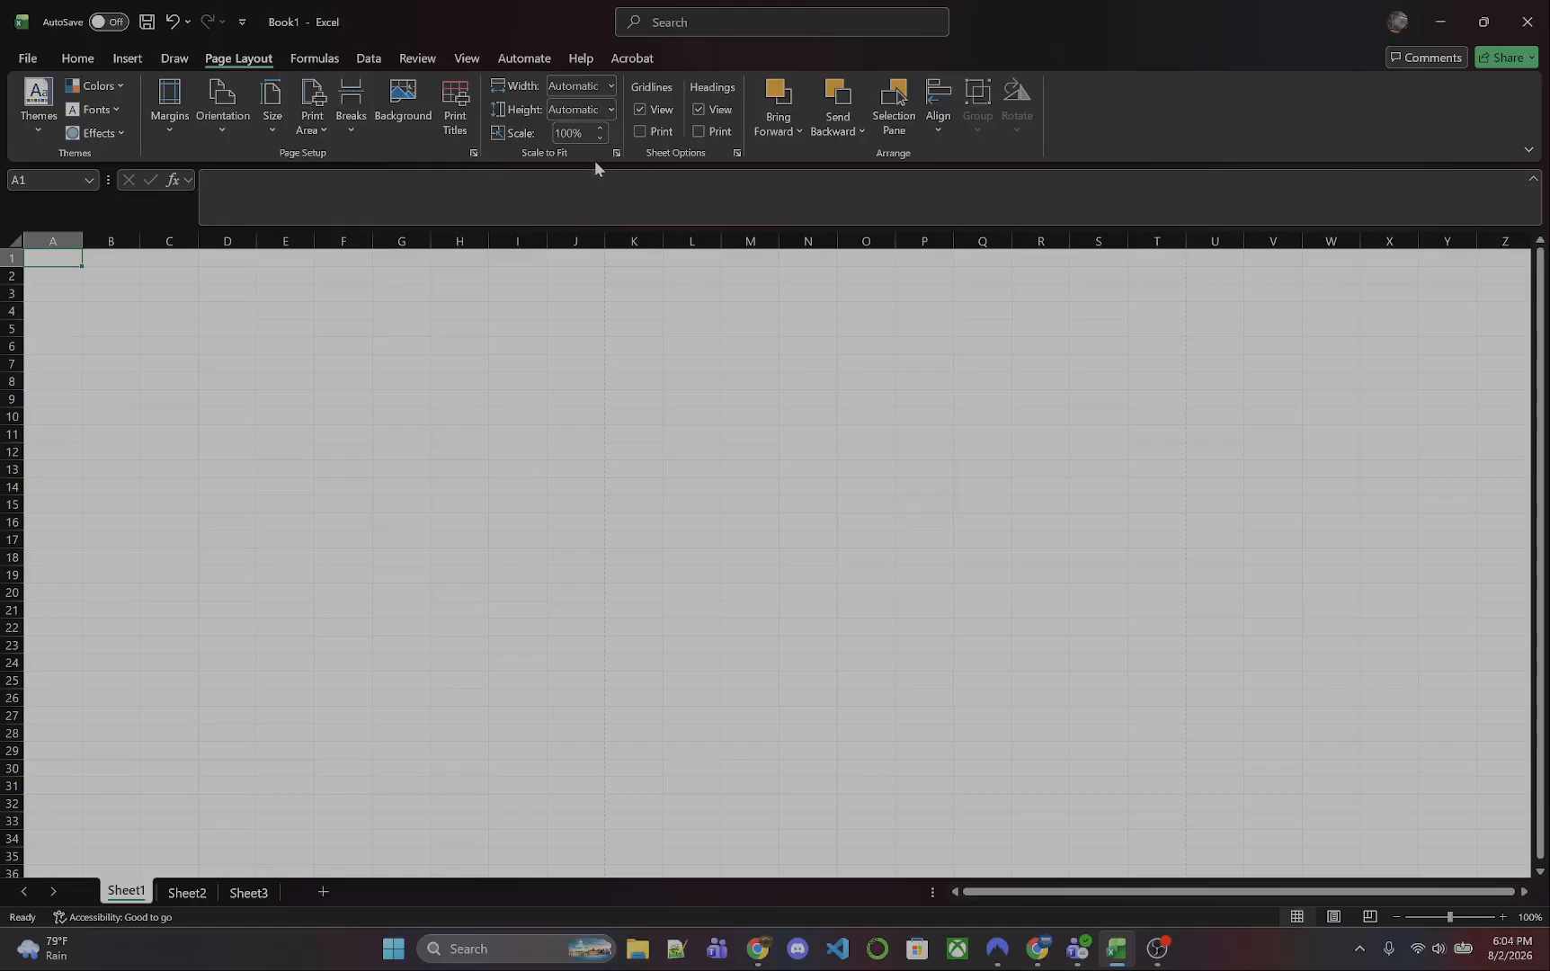
left_click(472, 154)
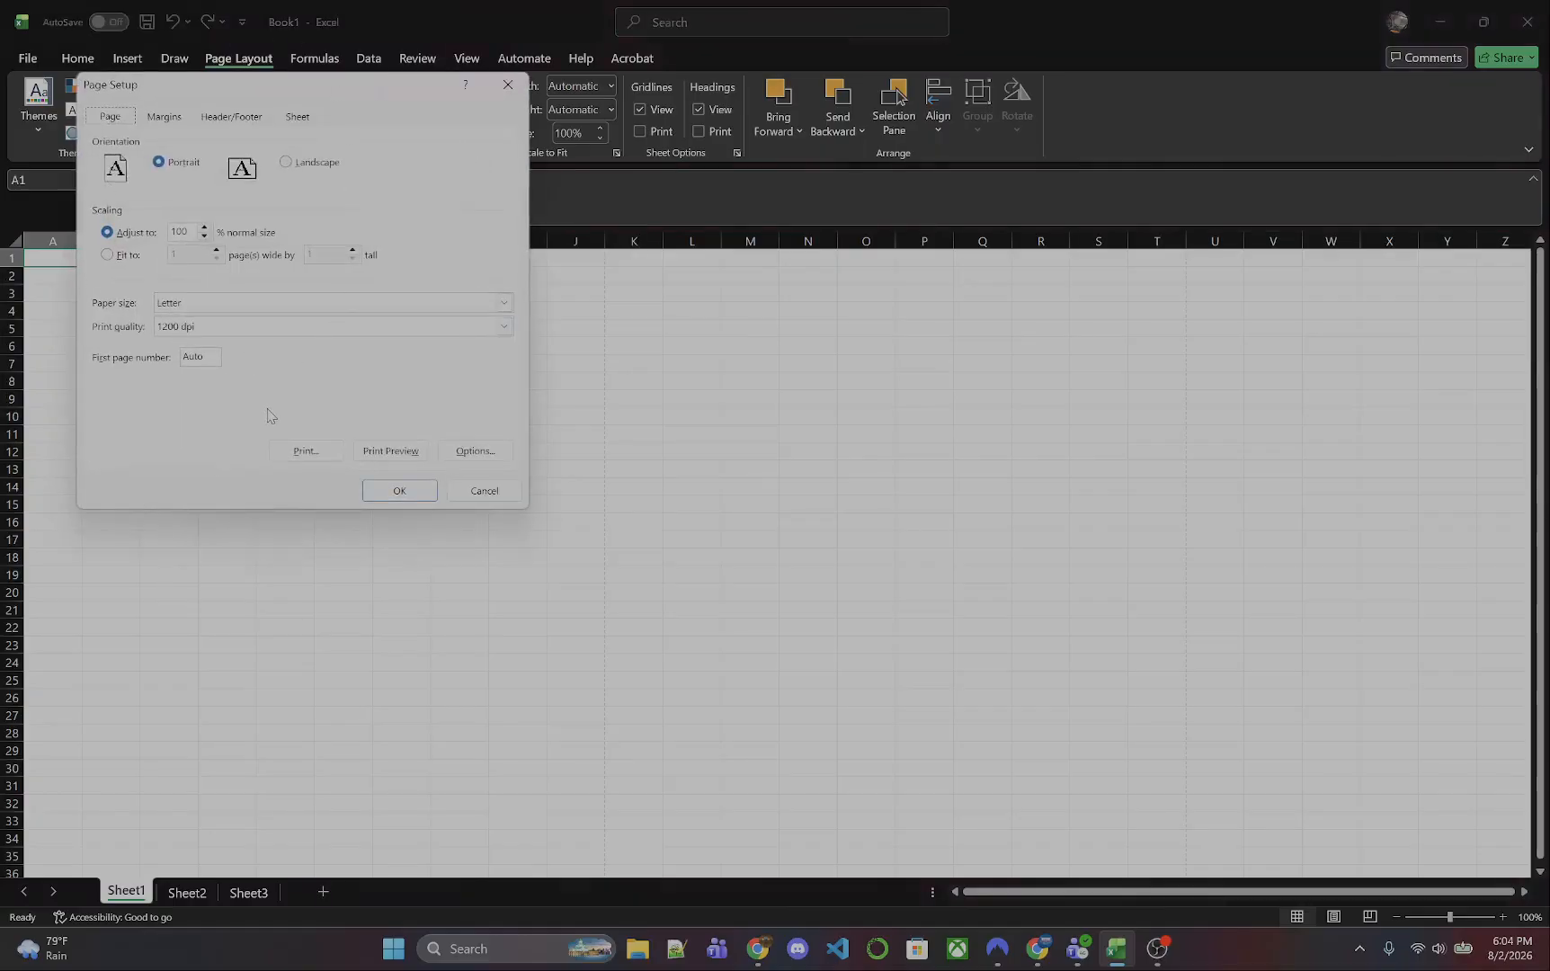
left_click(395, 492)
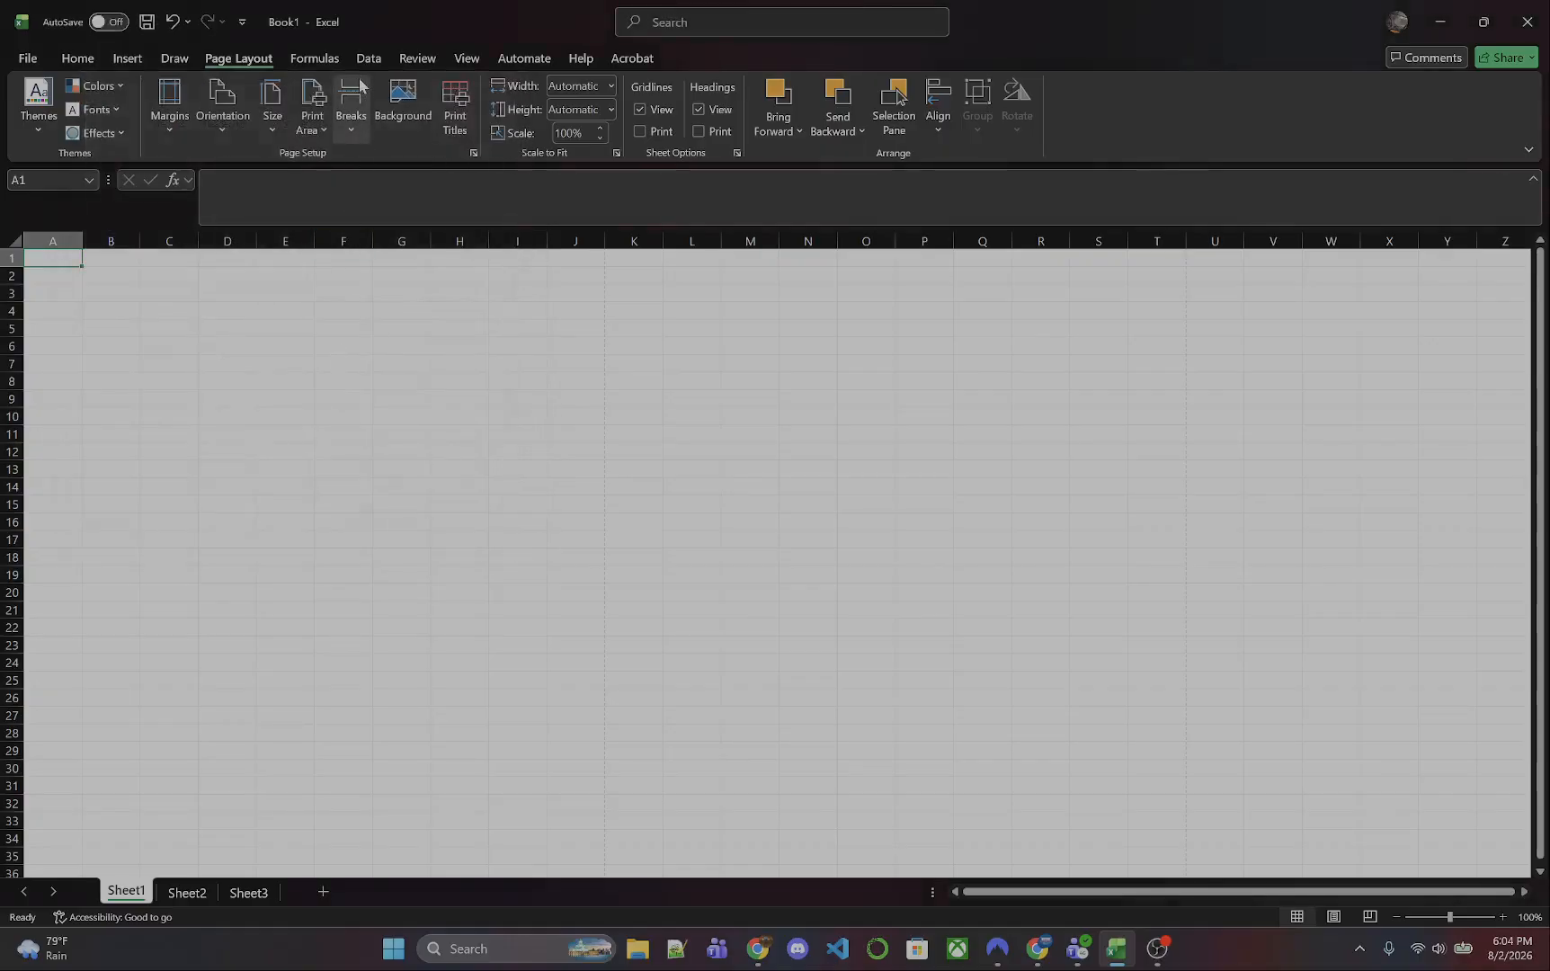
left_click(364, 61)
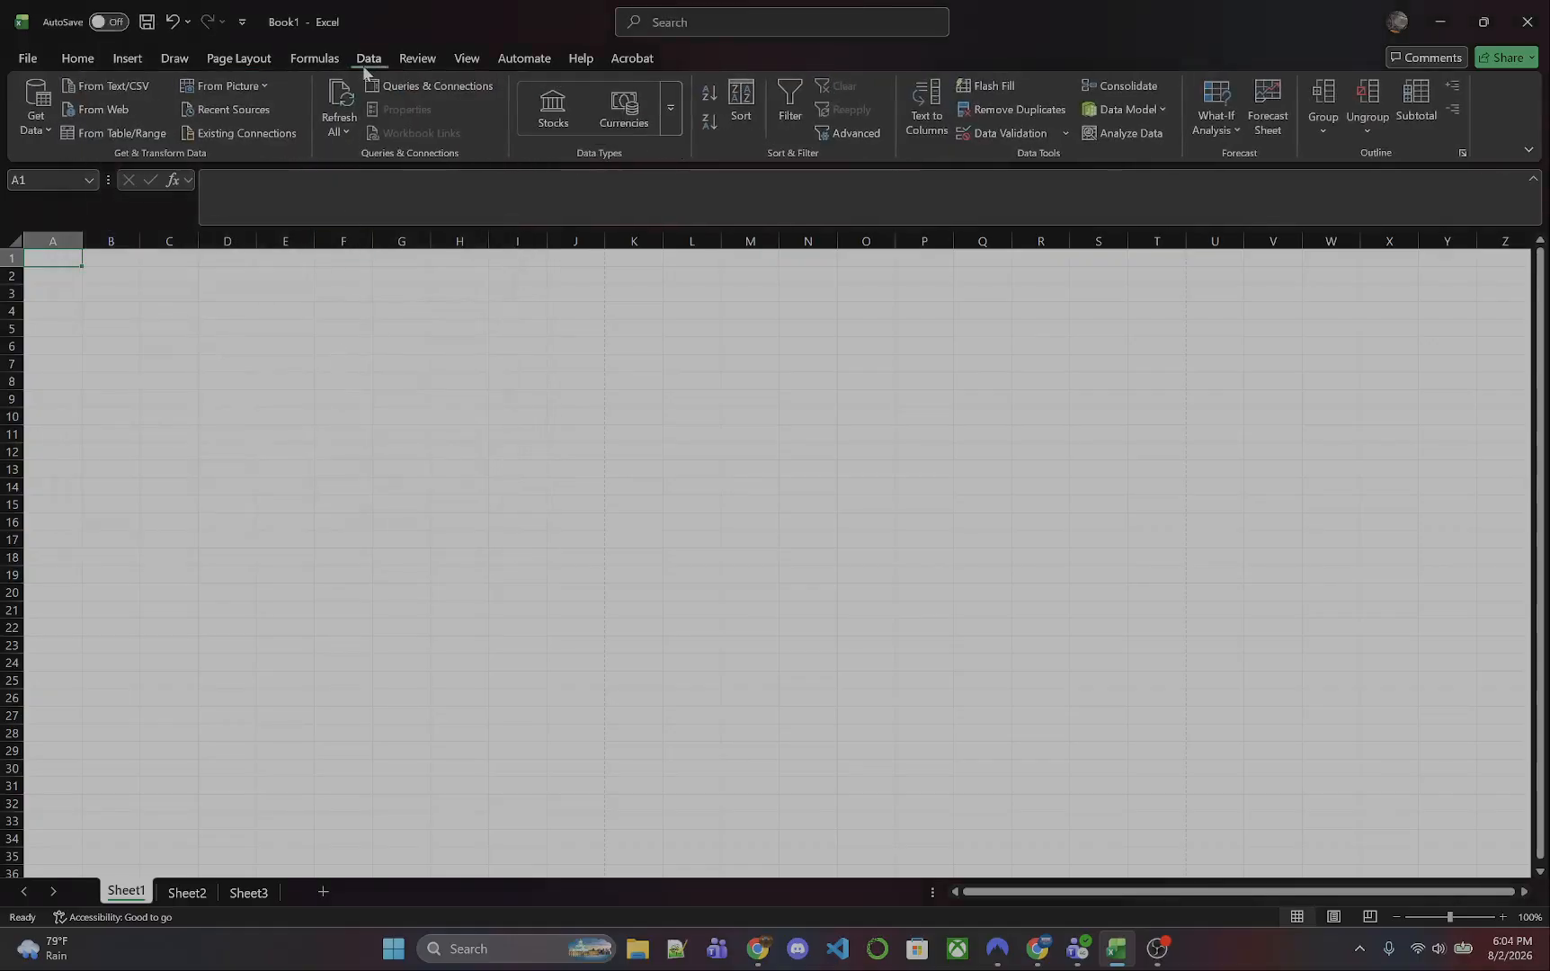
left_click(415, 60)
left_click(465, 59)
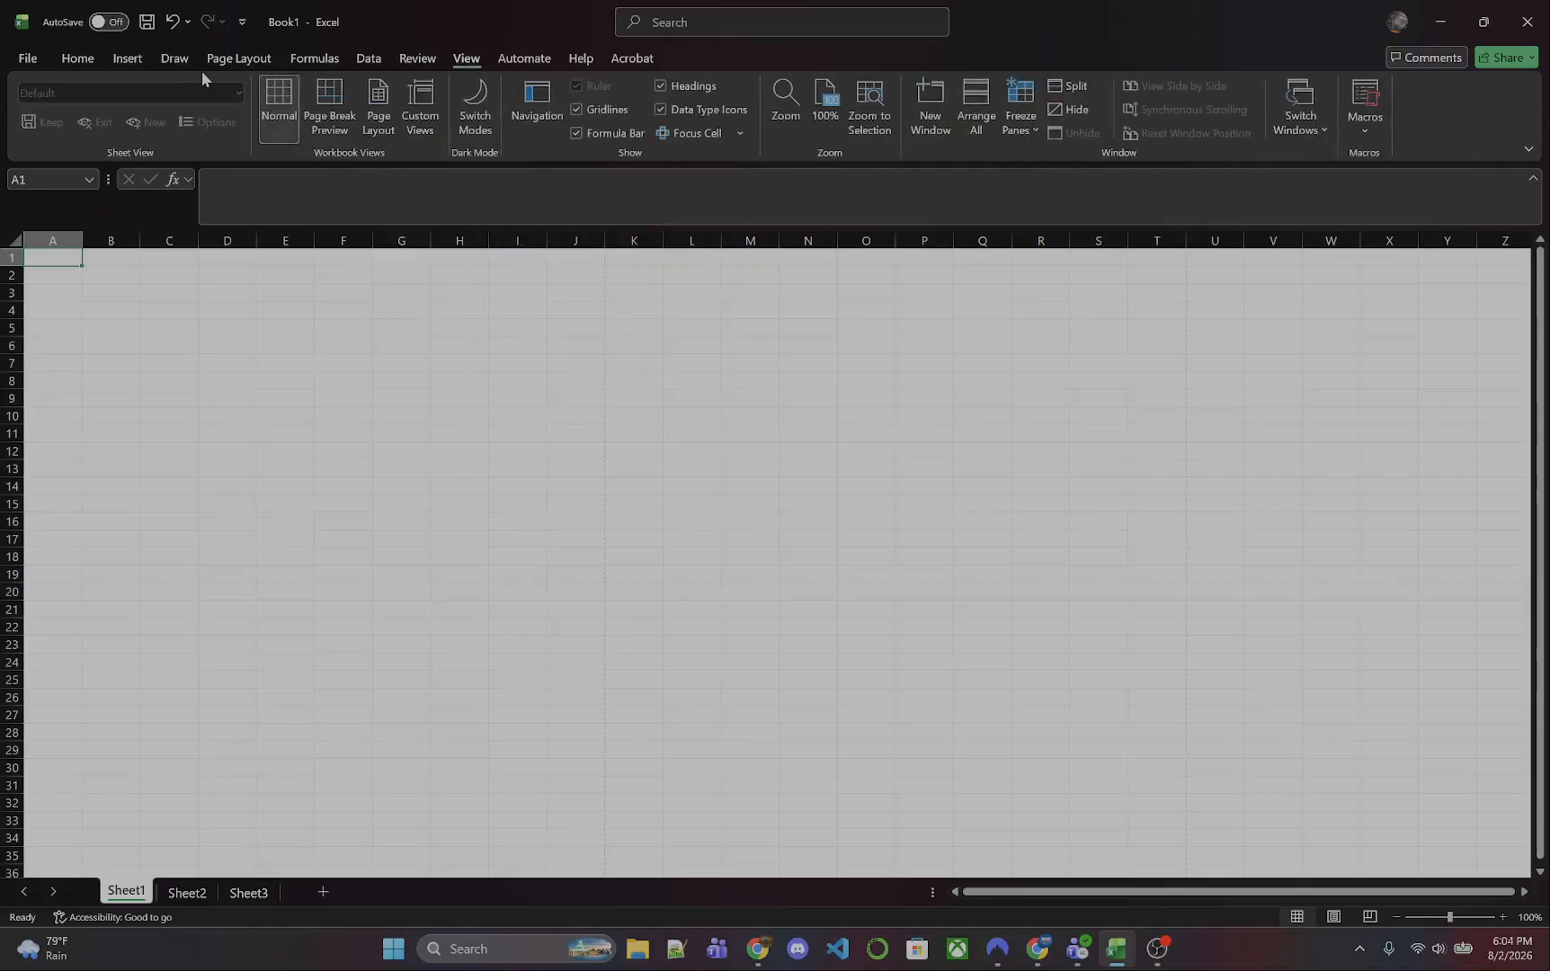
left_click(122, 61)
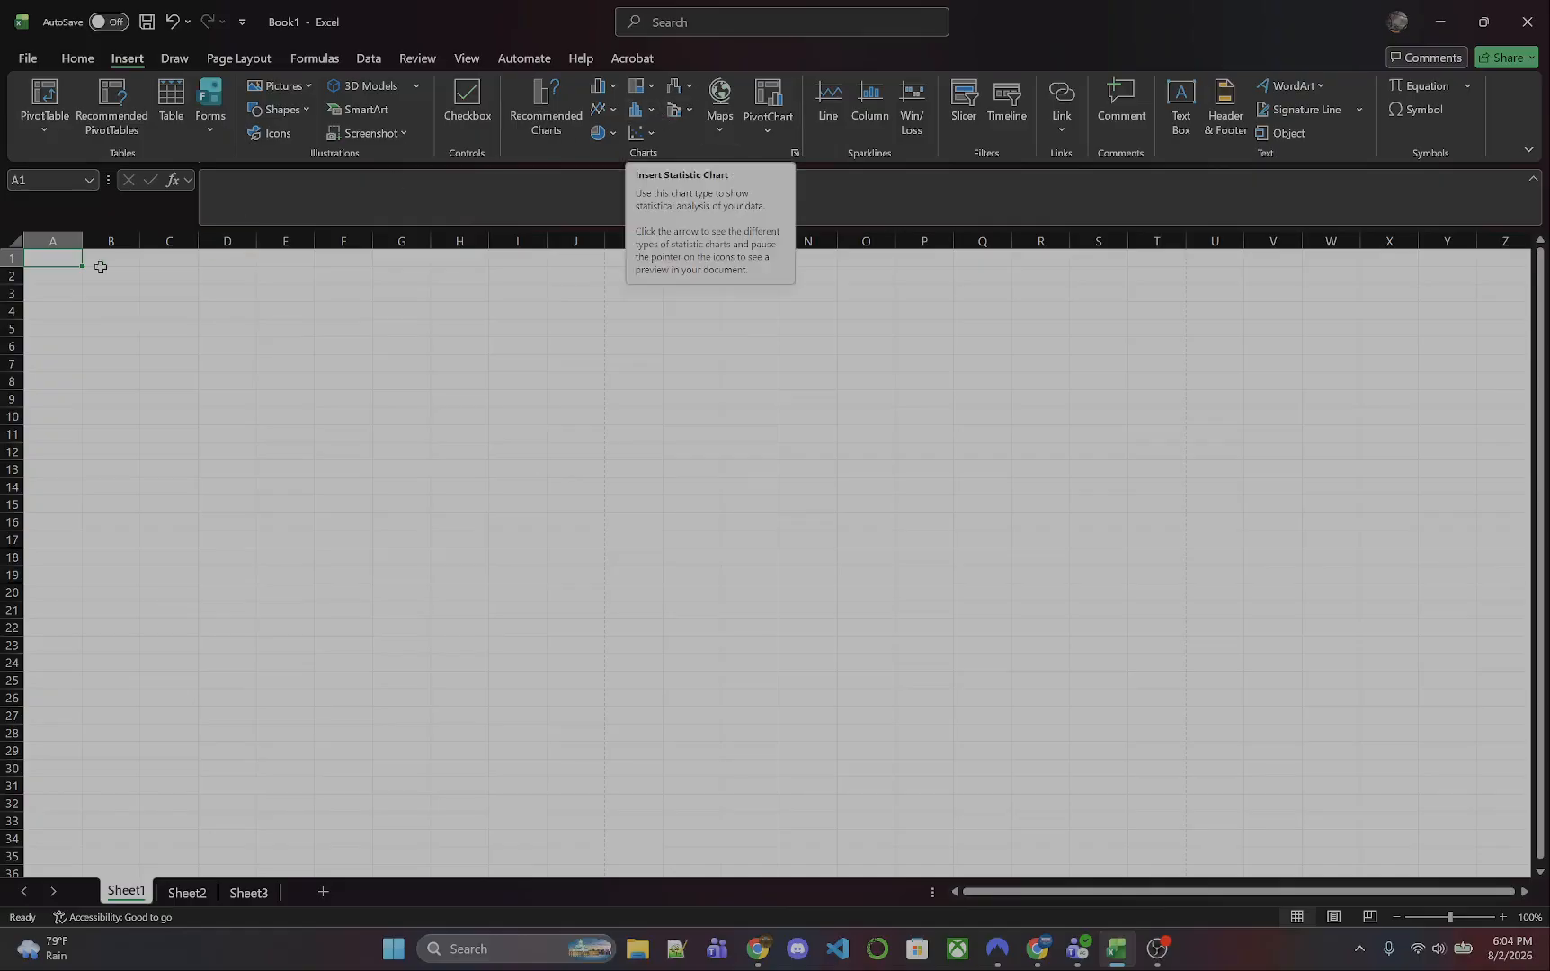
- Enter the numbers 1 to 4 in cells A2 through A5
left_click(66, 280)
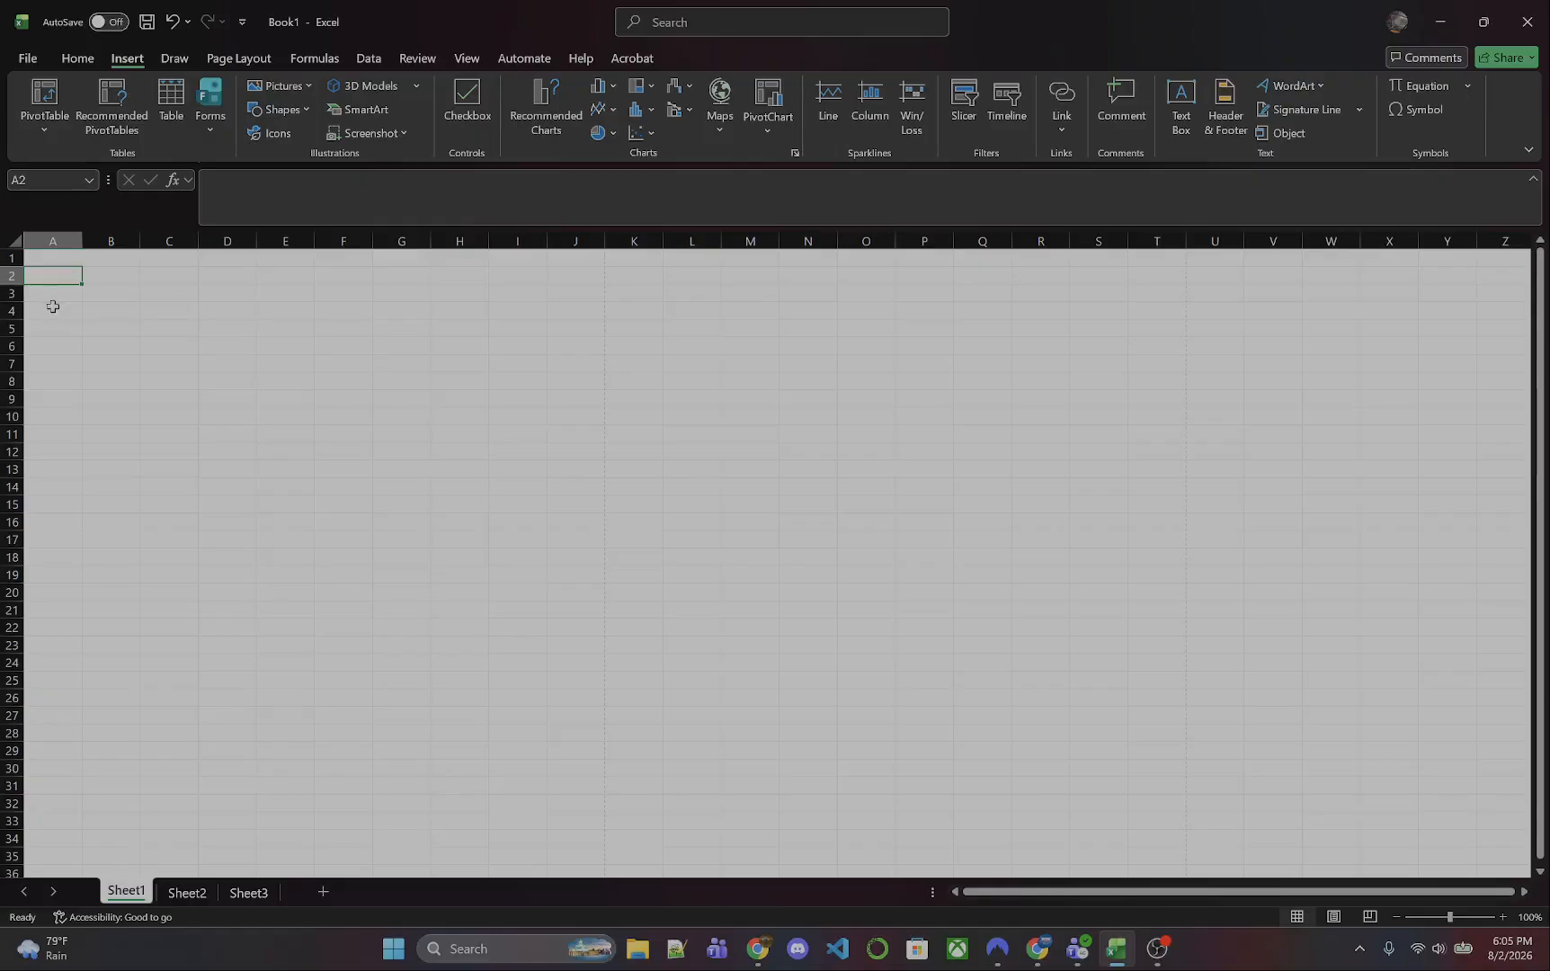
type("1")
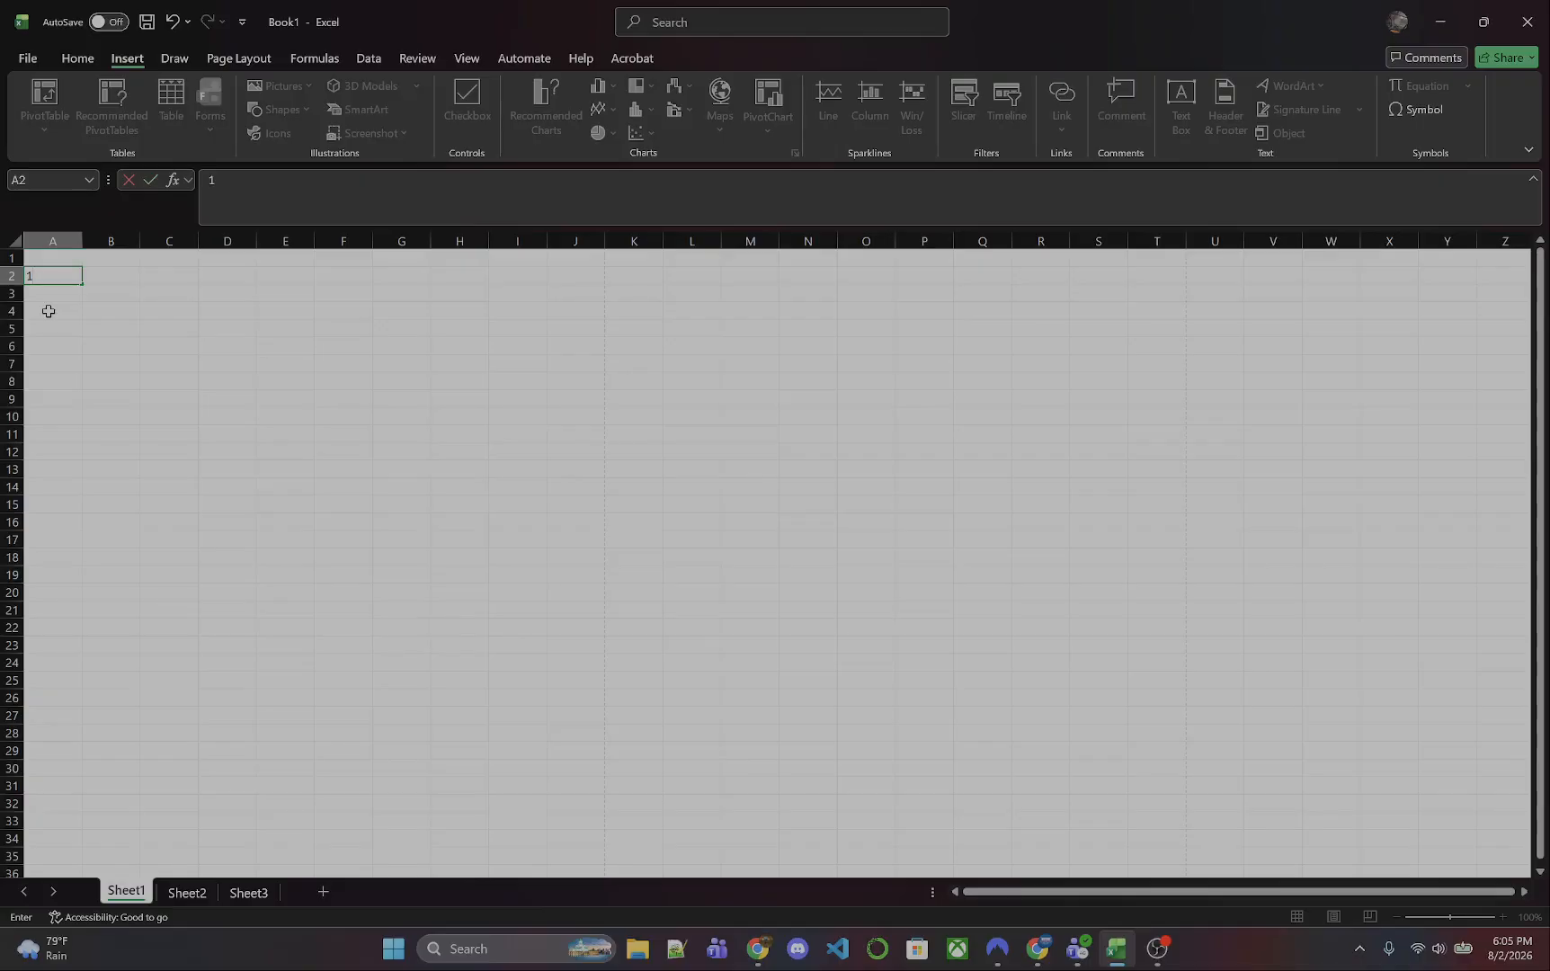
left_click(48, 311)
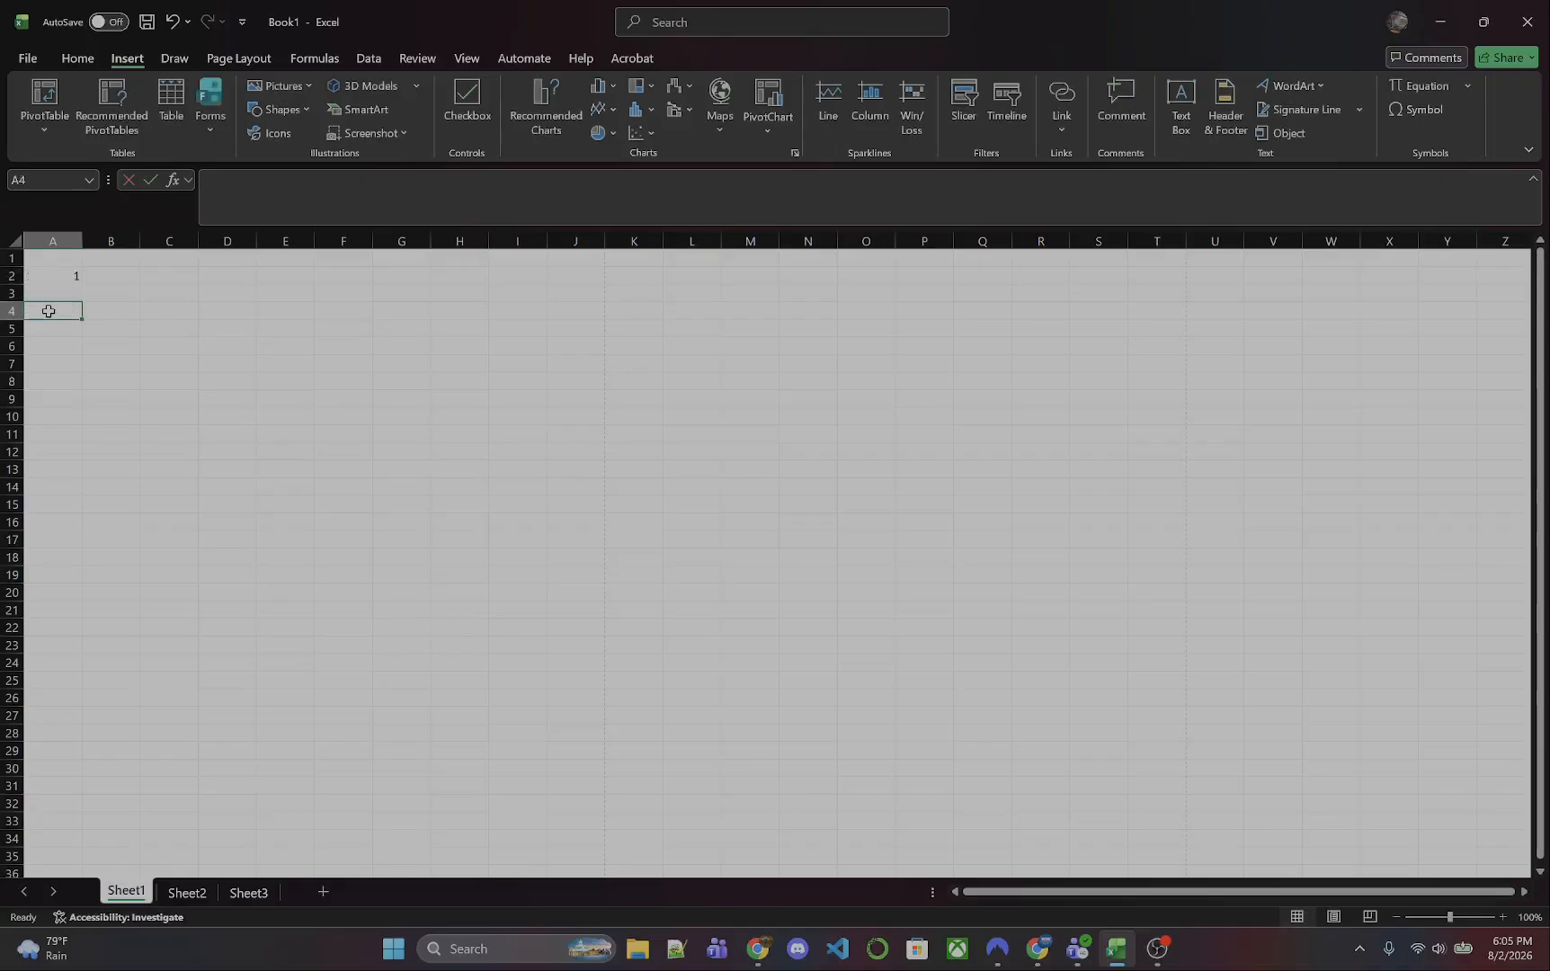
left_click(60, 294)
type("2")
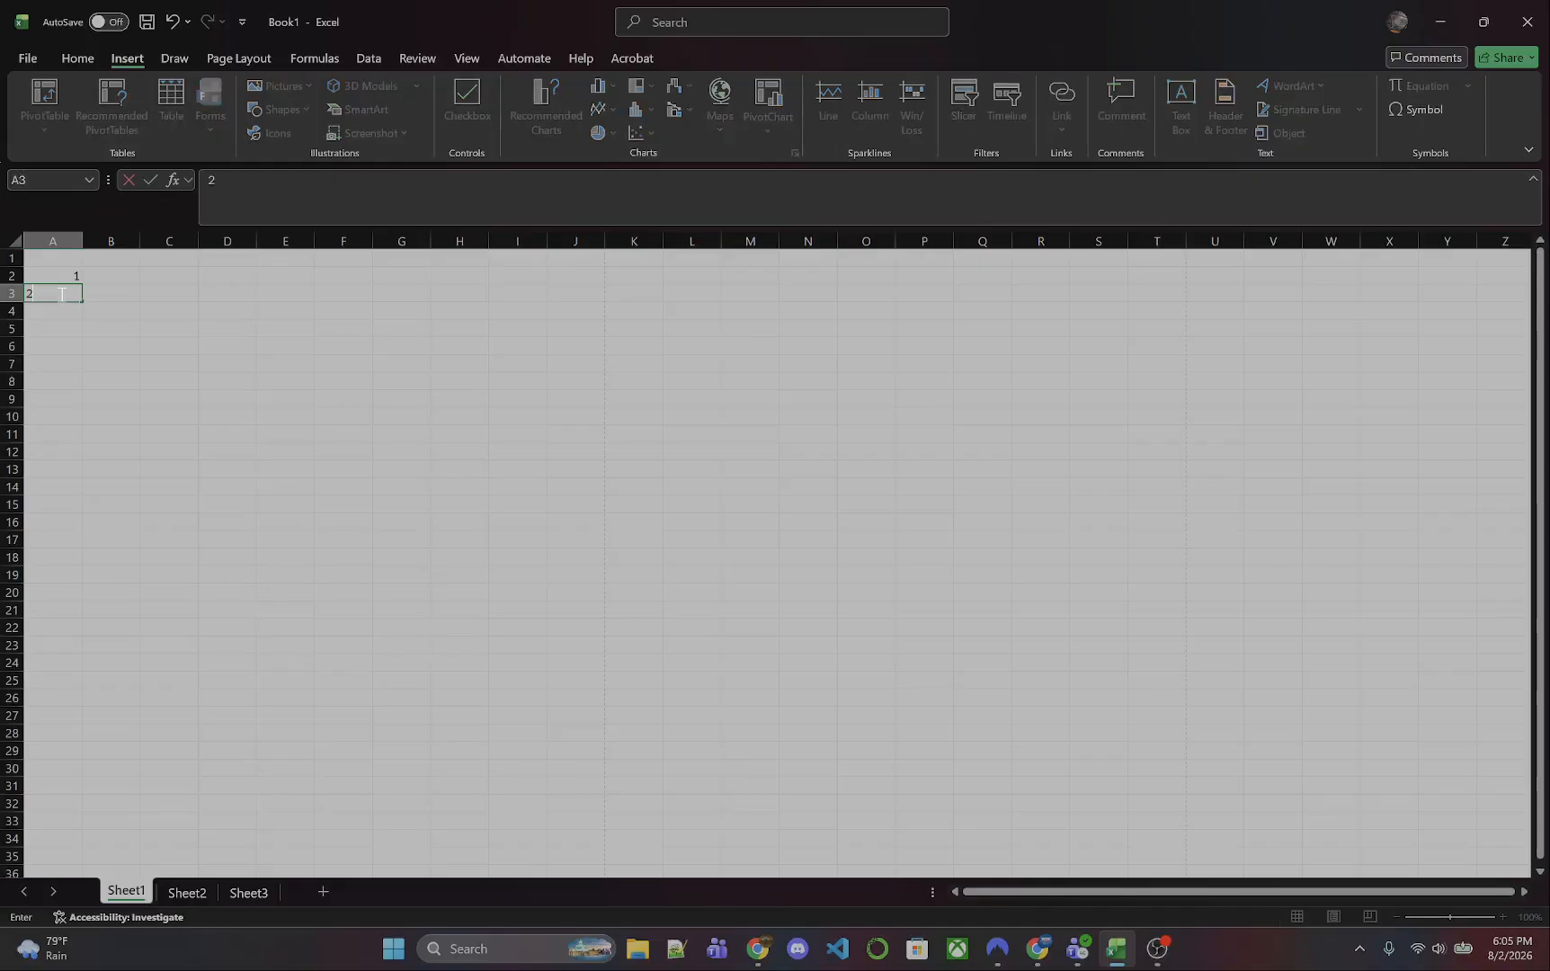
key("Return")
type("3")
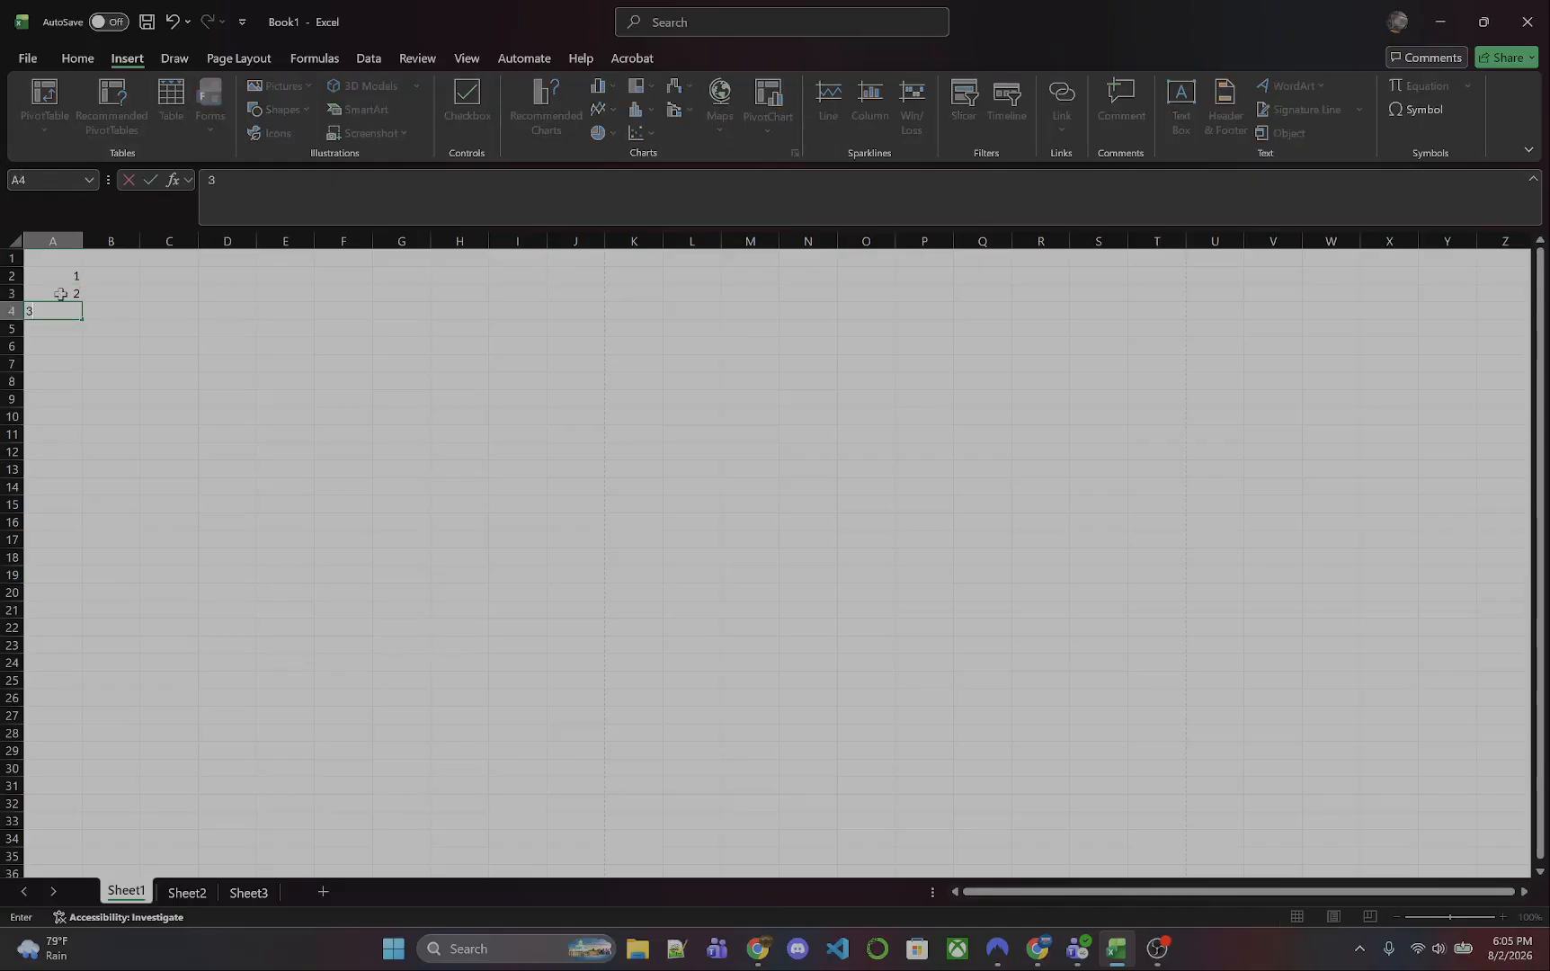
key("Return")
type("4")
key("Return")
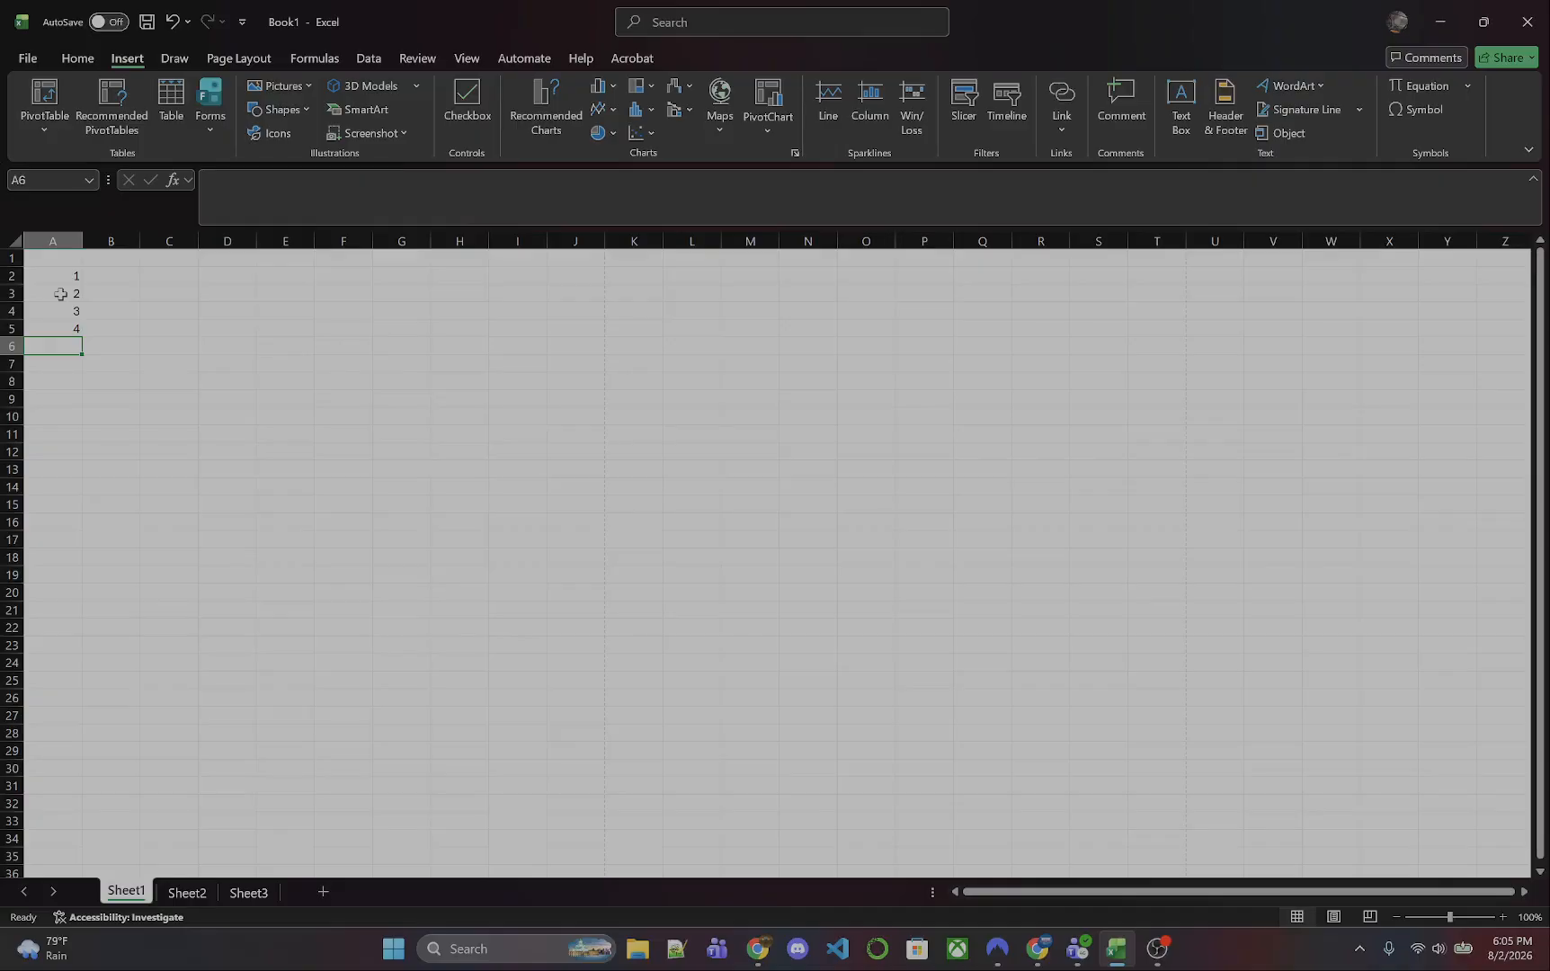
- Renumber column A from the first row, entering 1 to 5 in cells A1 through A5
left_click(71, 263)
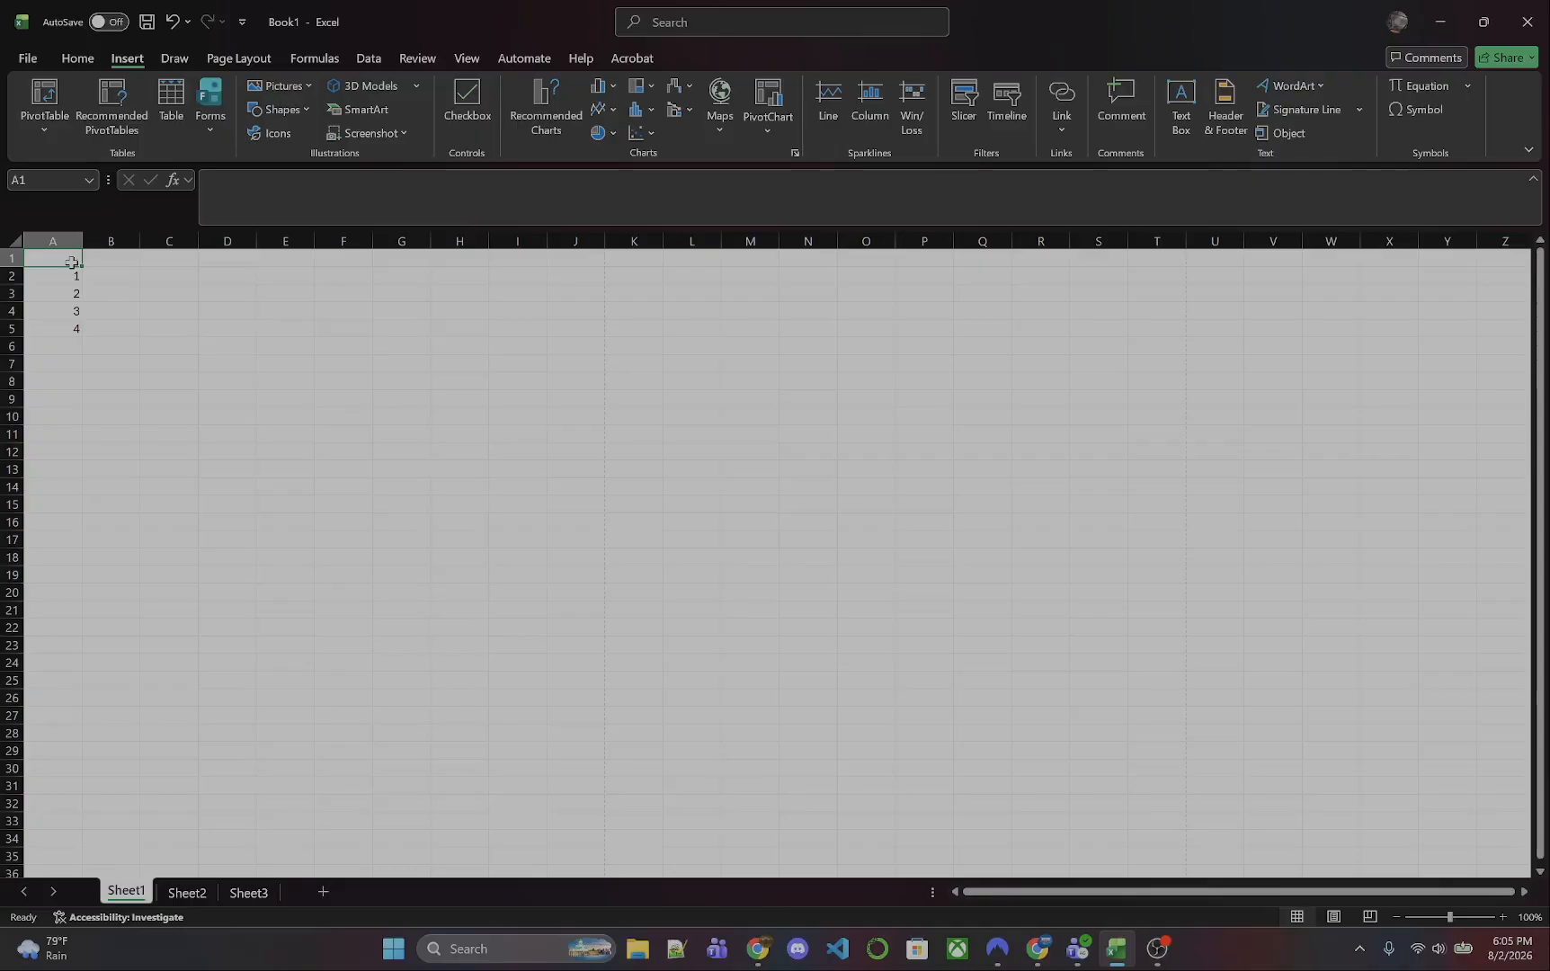
type("1")
left_click(76, 277)
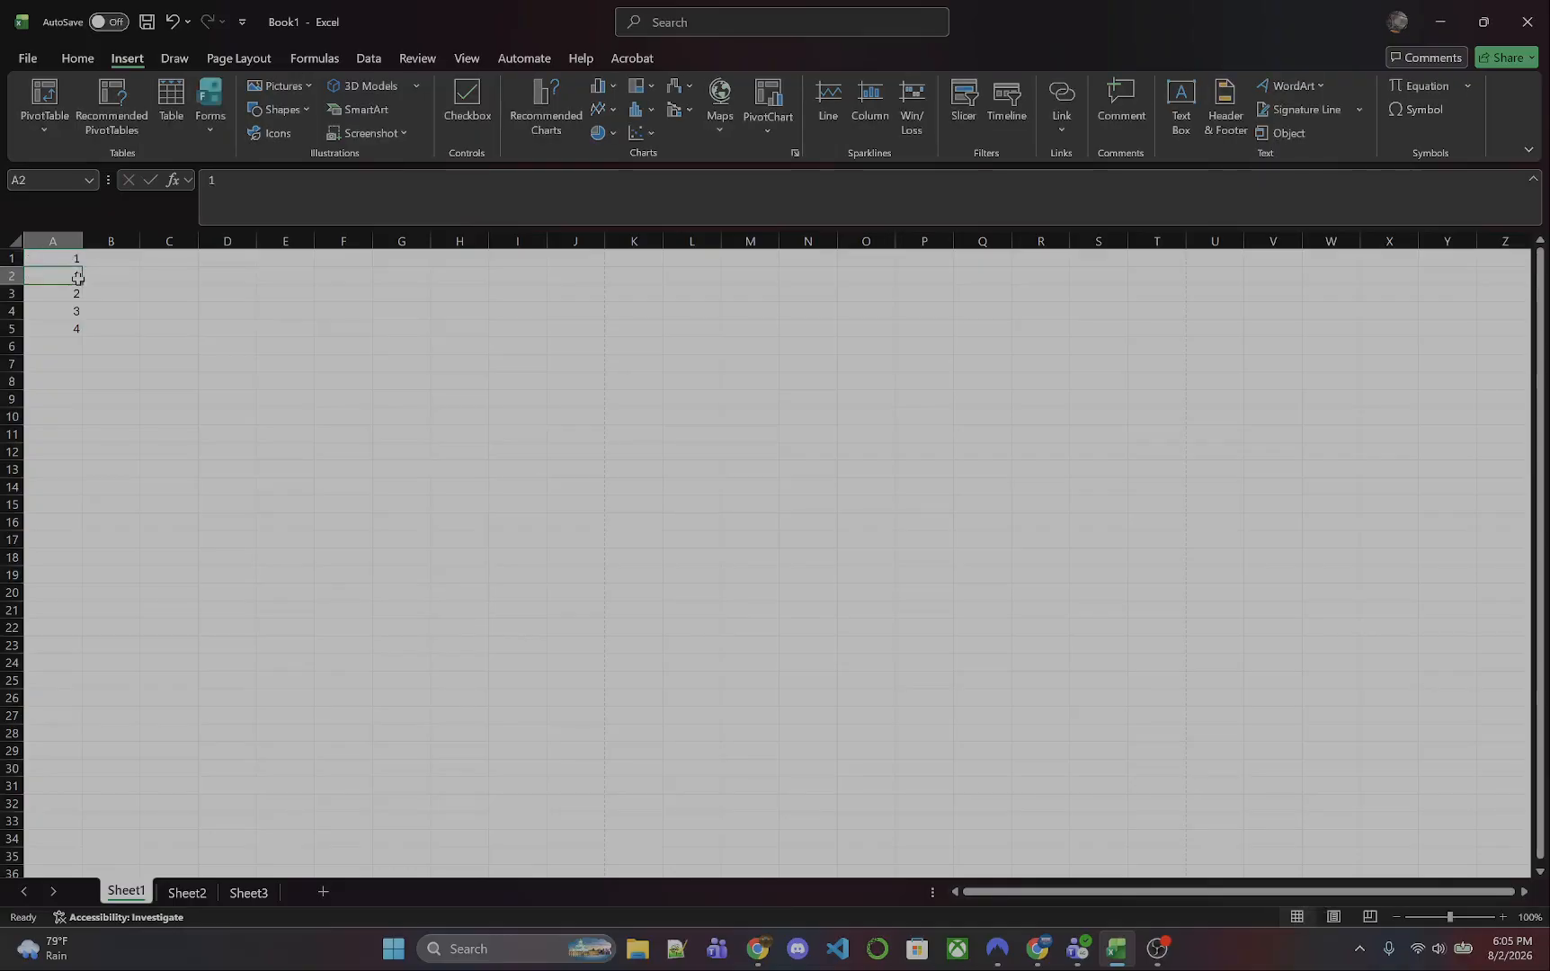
type("2")
left_click(73, 294)
type("3")
left_click(72, 310)
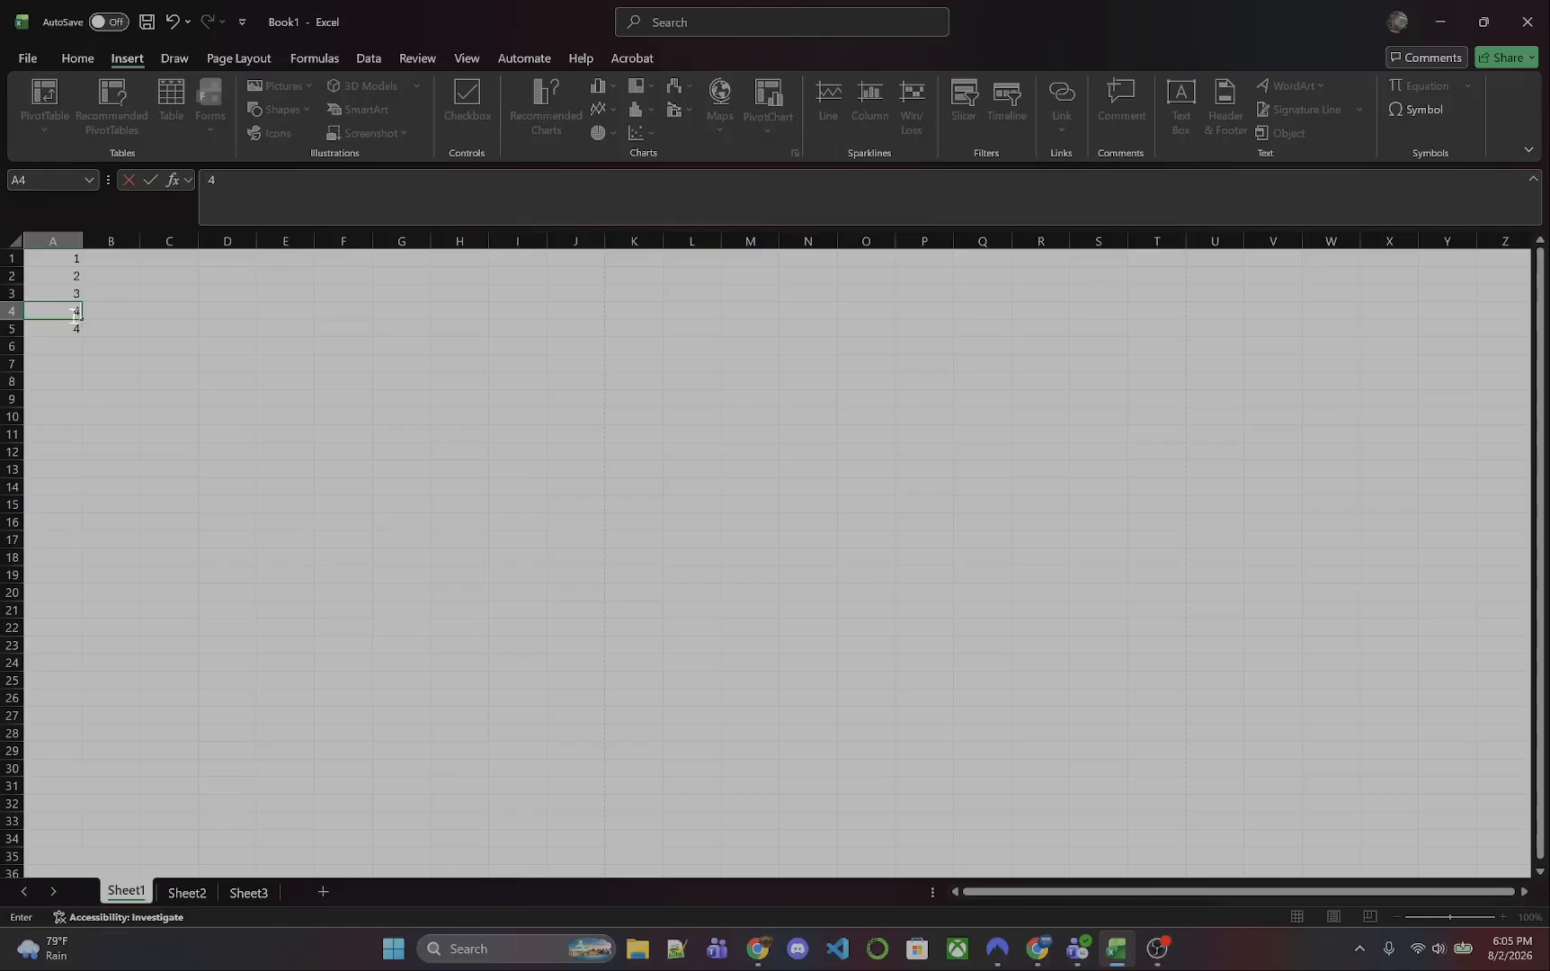
type("4")
key("Return")
type("5")
left_click(117, 329)
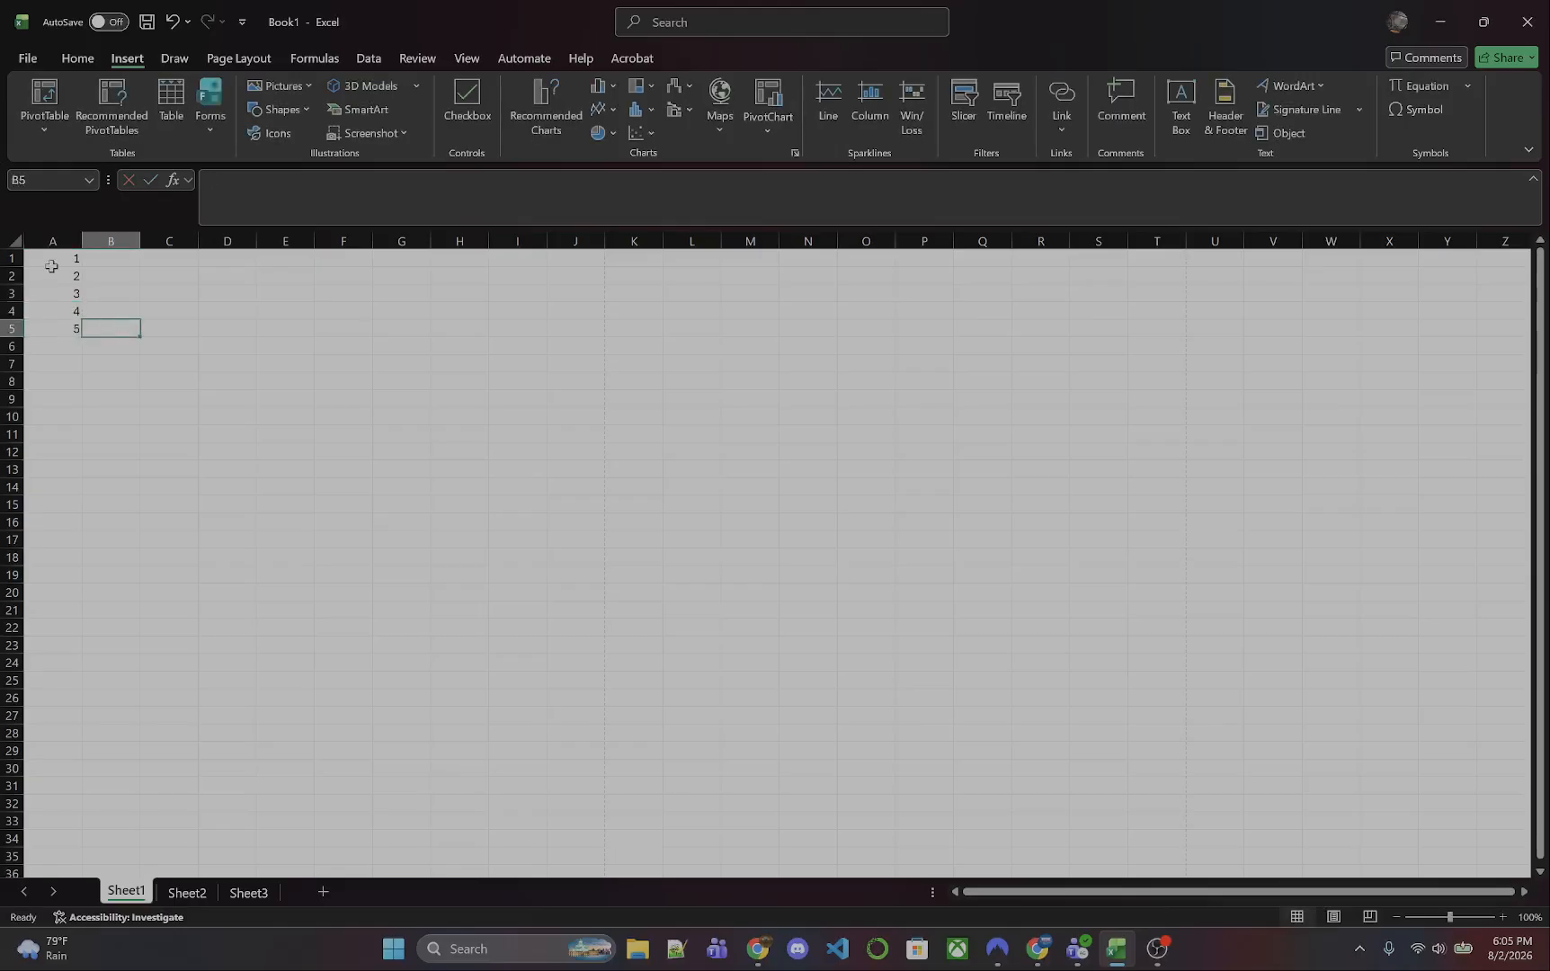
- Select the numbers in column A and autofill the series down to 15 in cell A15
left_click_drag(47, 258, 84, 453)
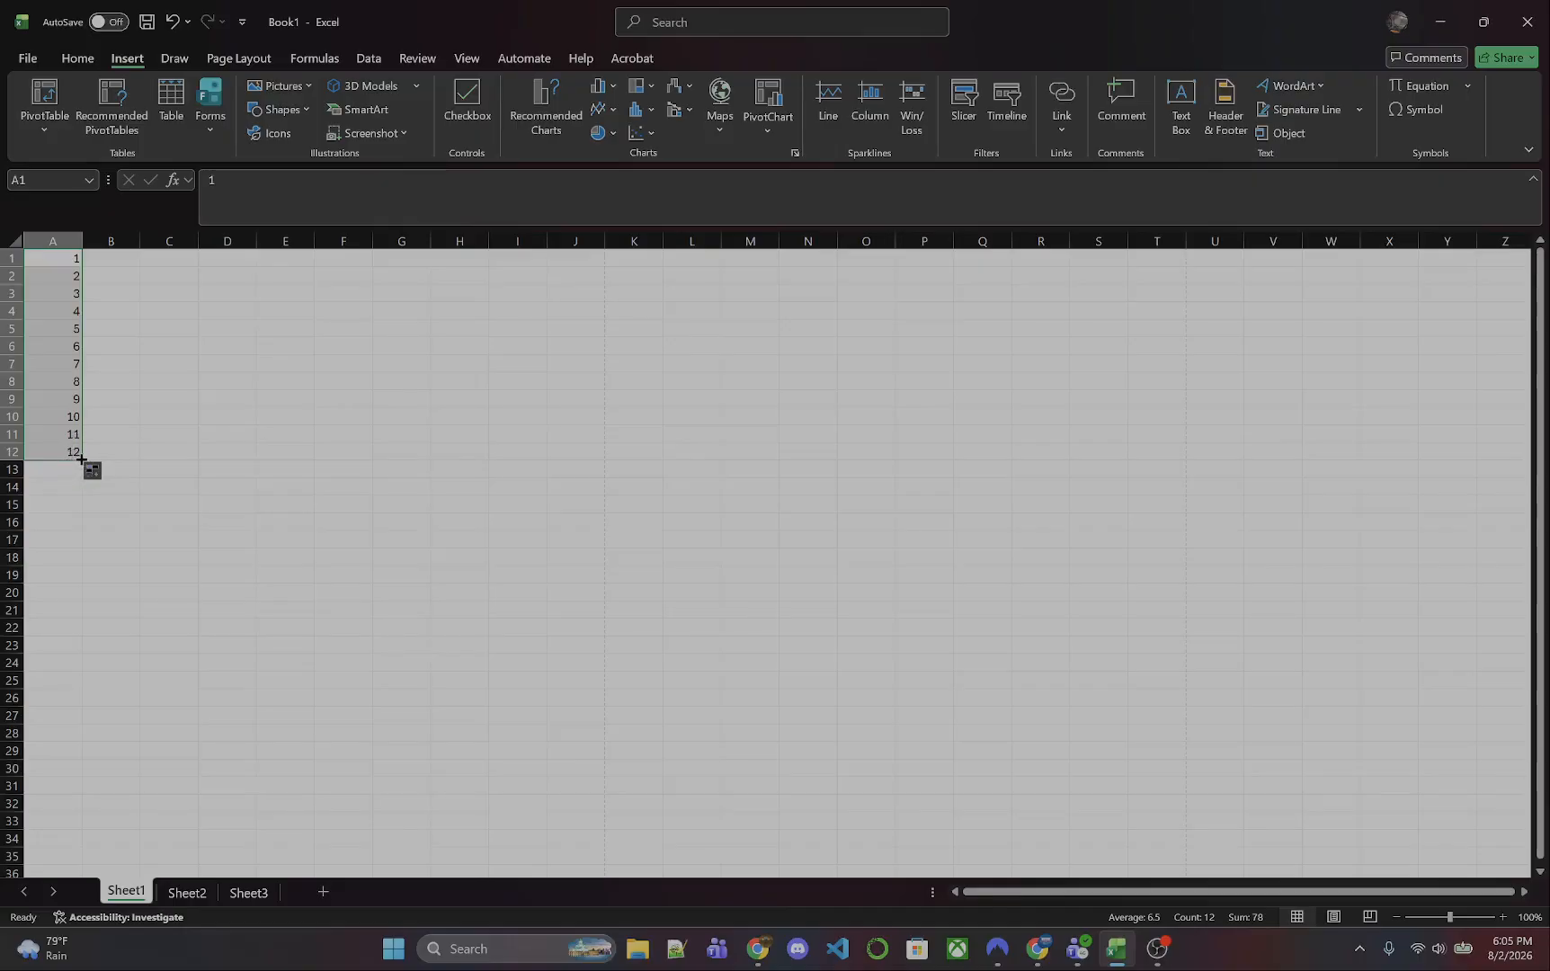
left_click_drag(82, 459, 81, 512)
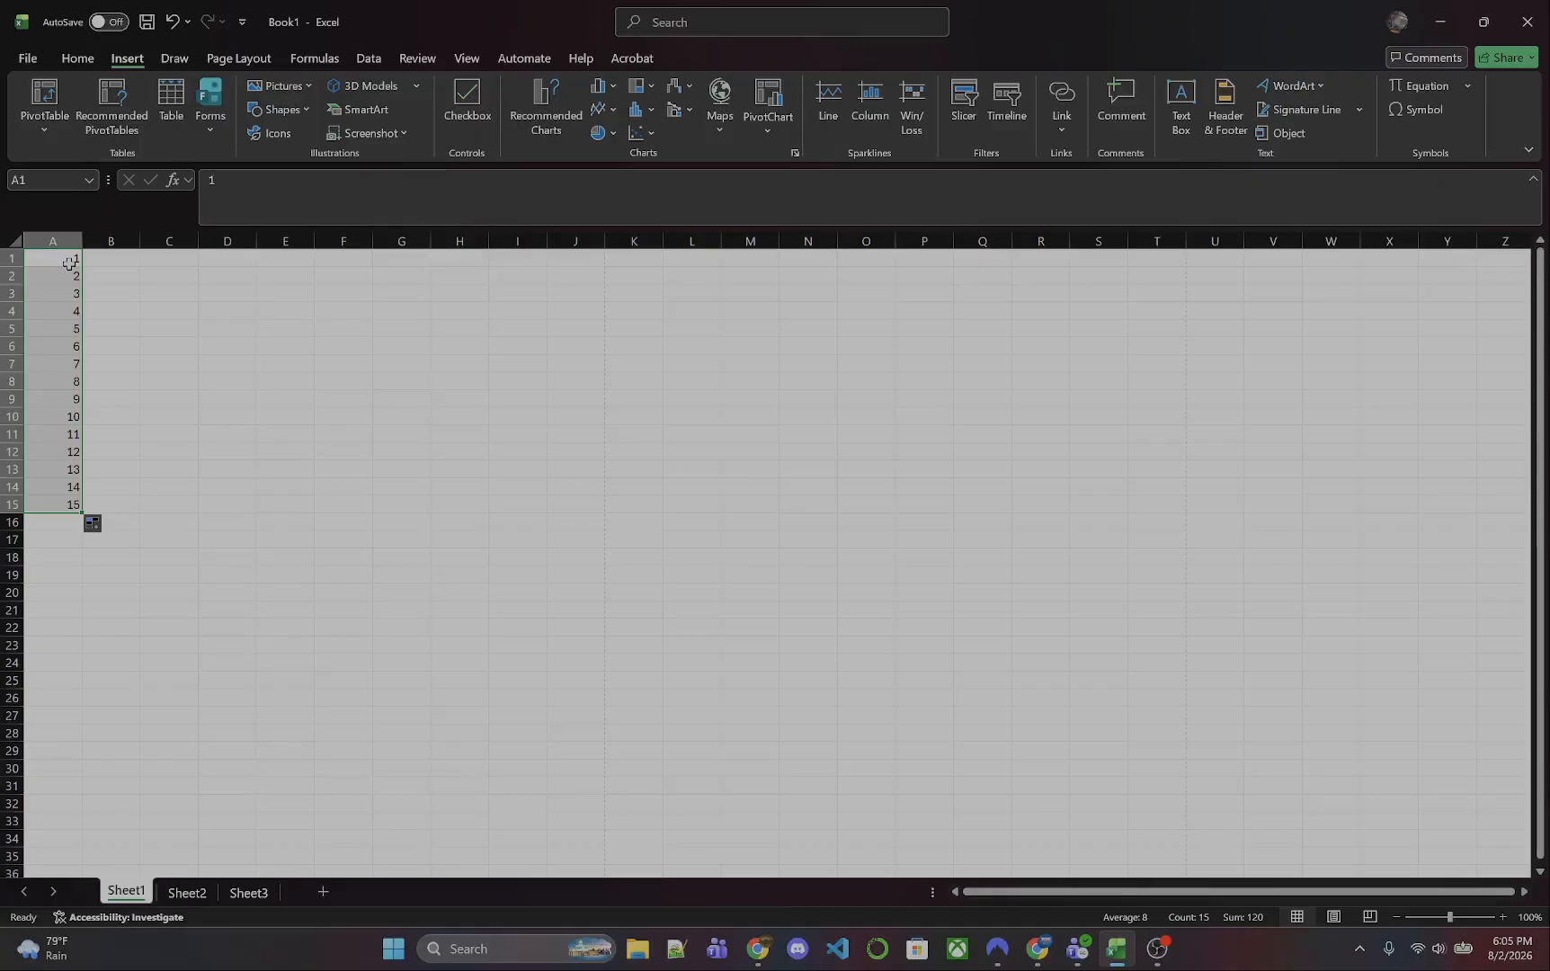
left_click(124, 257)
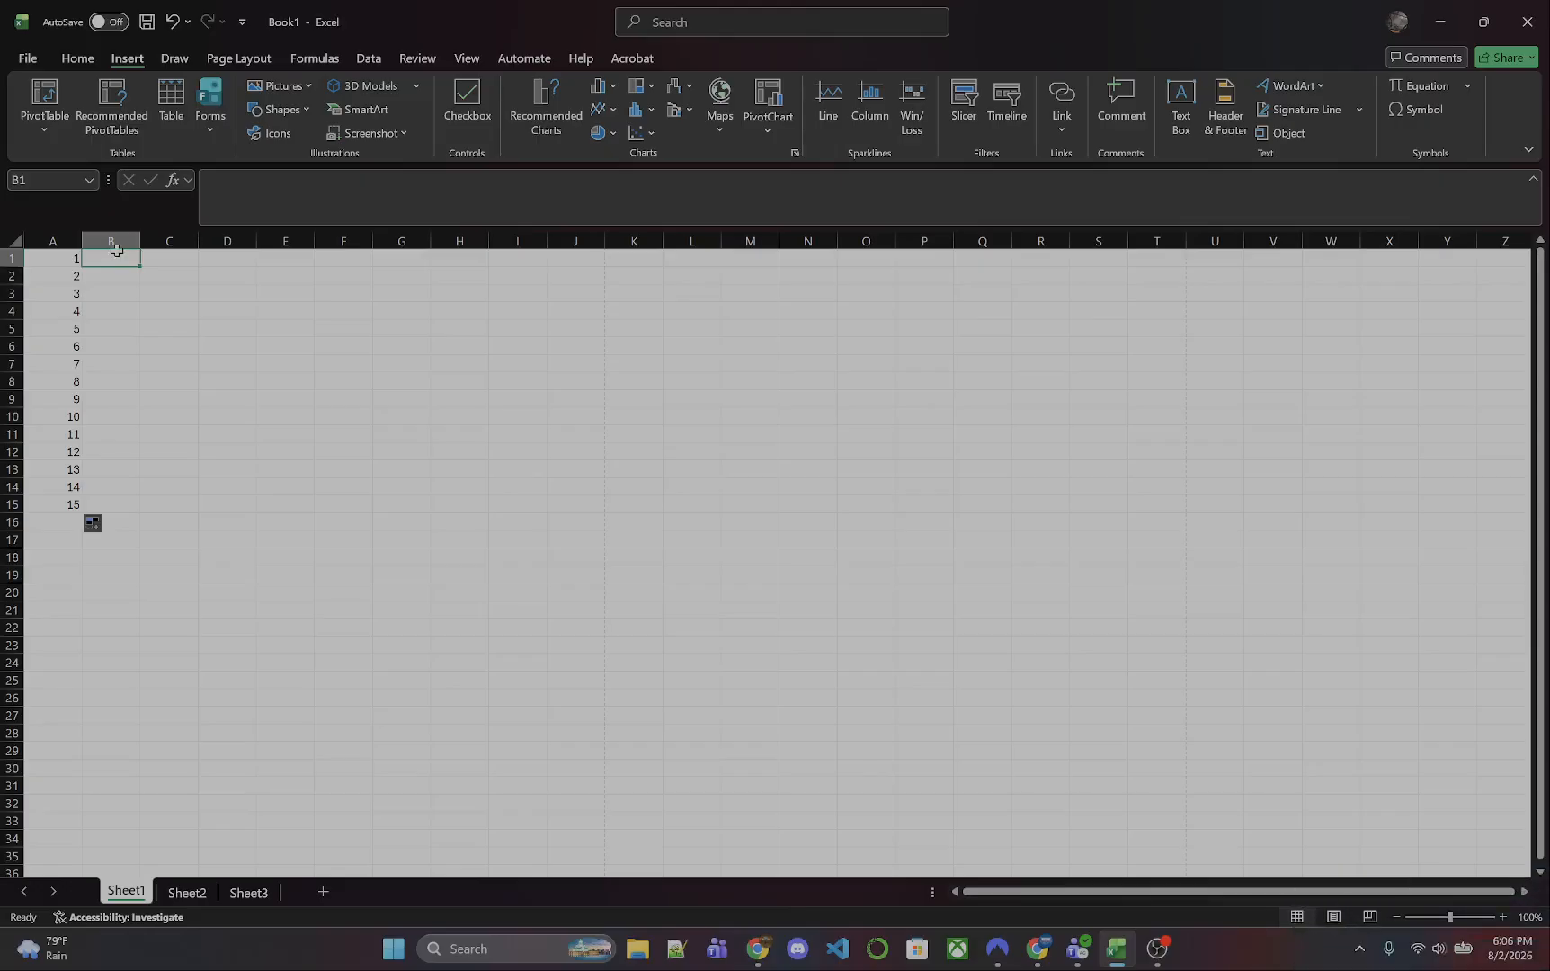
- Clear the number series from the range A1:A15
left_click_drag(67, 255, 64, 509)
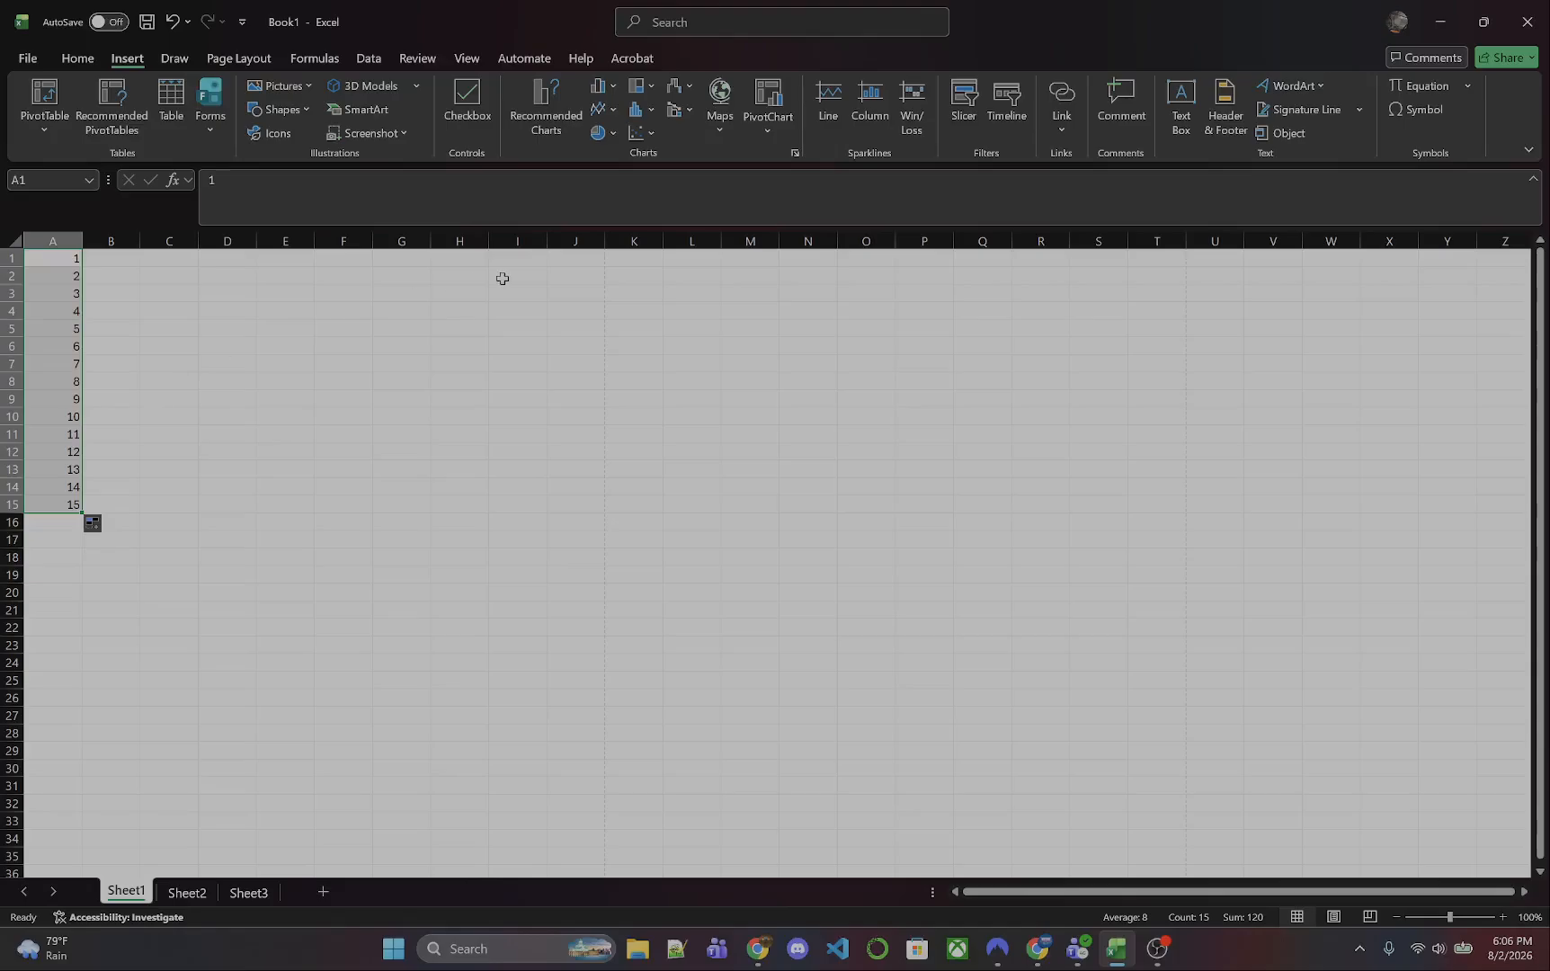
left_click(80, 63)
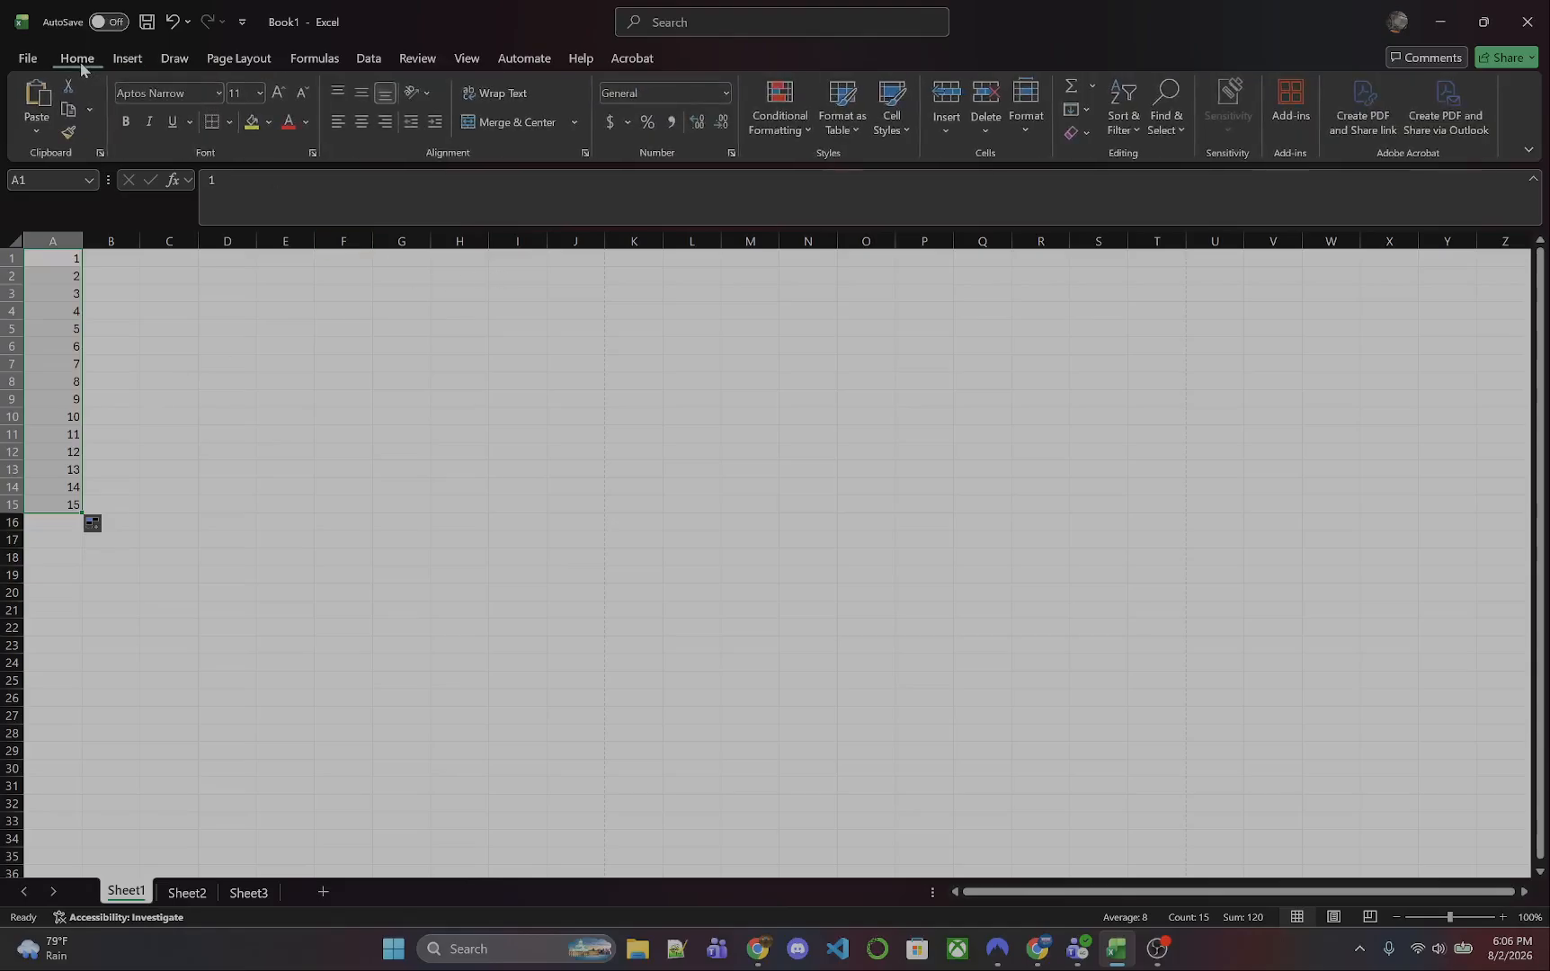
left_click(1089, 135)
left_click(1114, 158)
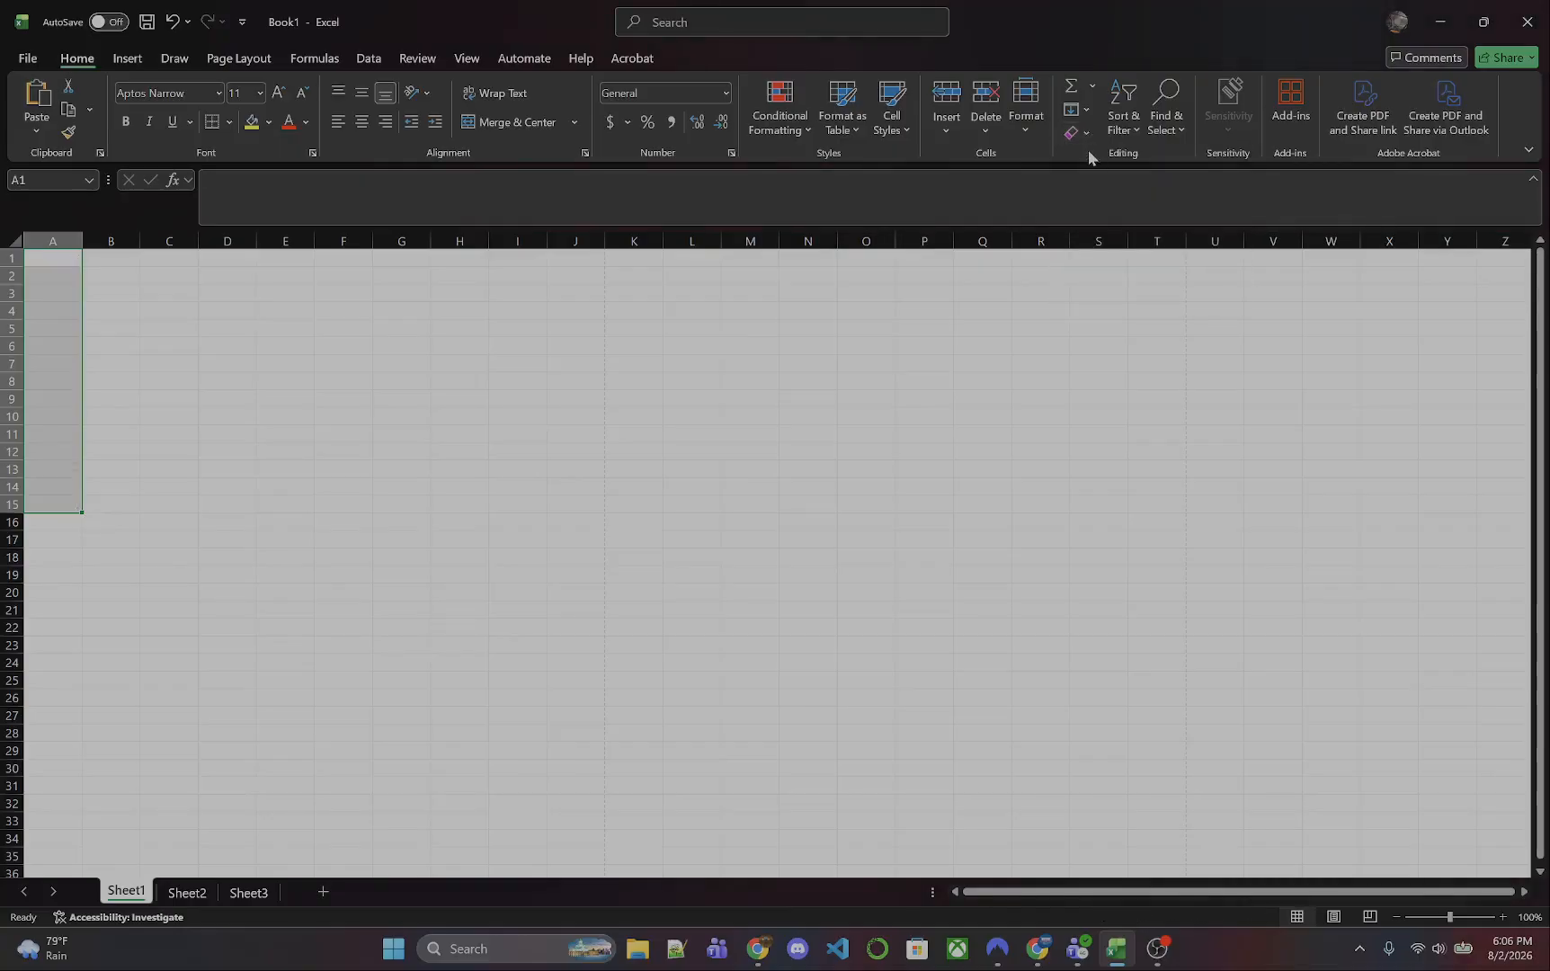
- Select the cell range C8:J17, starting from cell C8
left_click(485, 555)
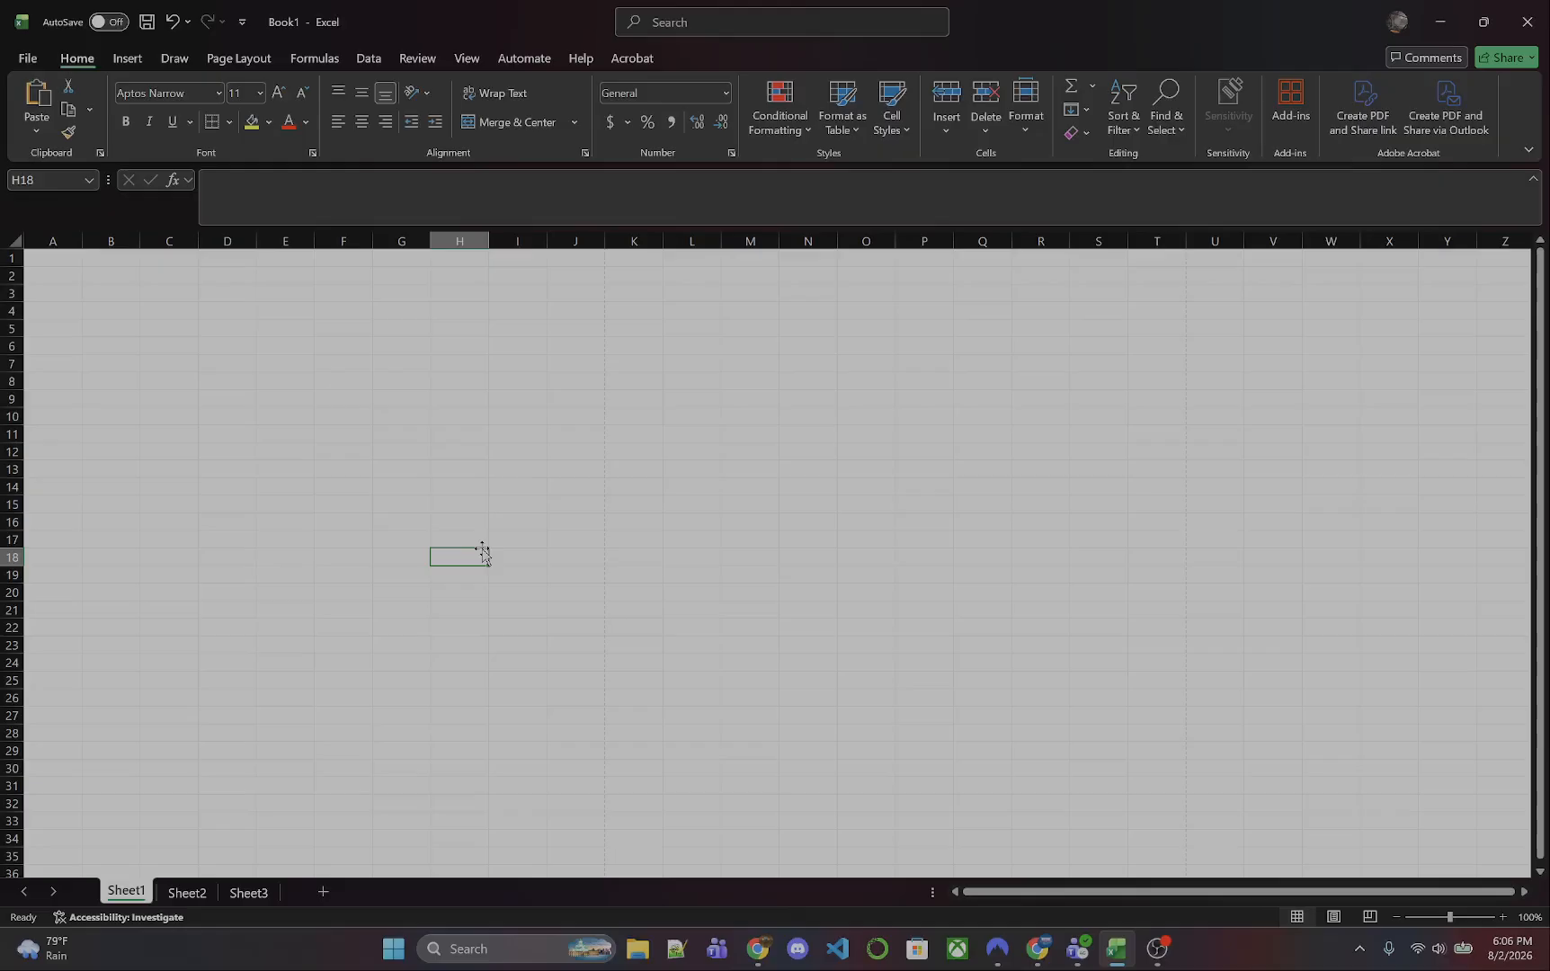
left_click(180, 381)
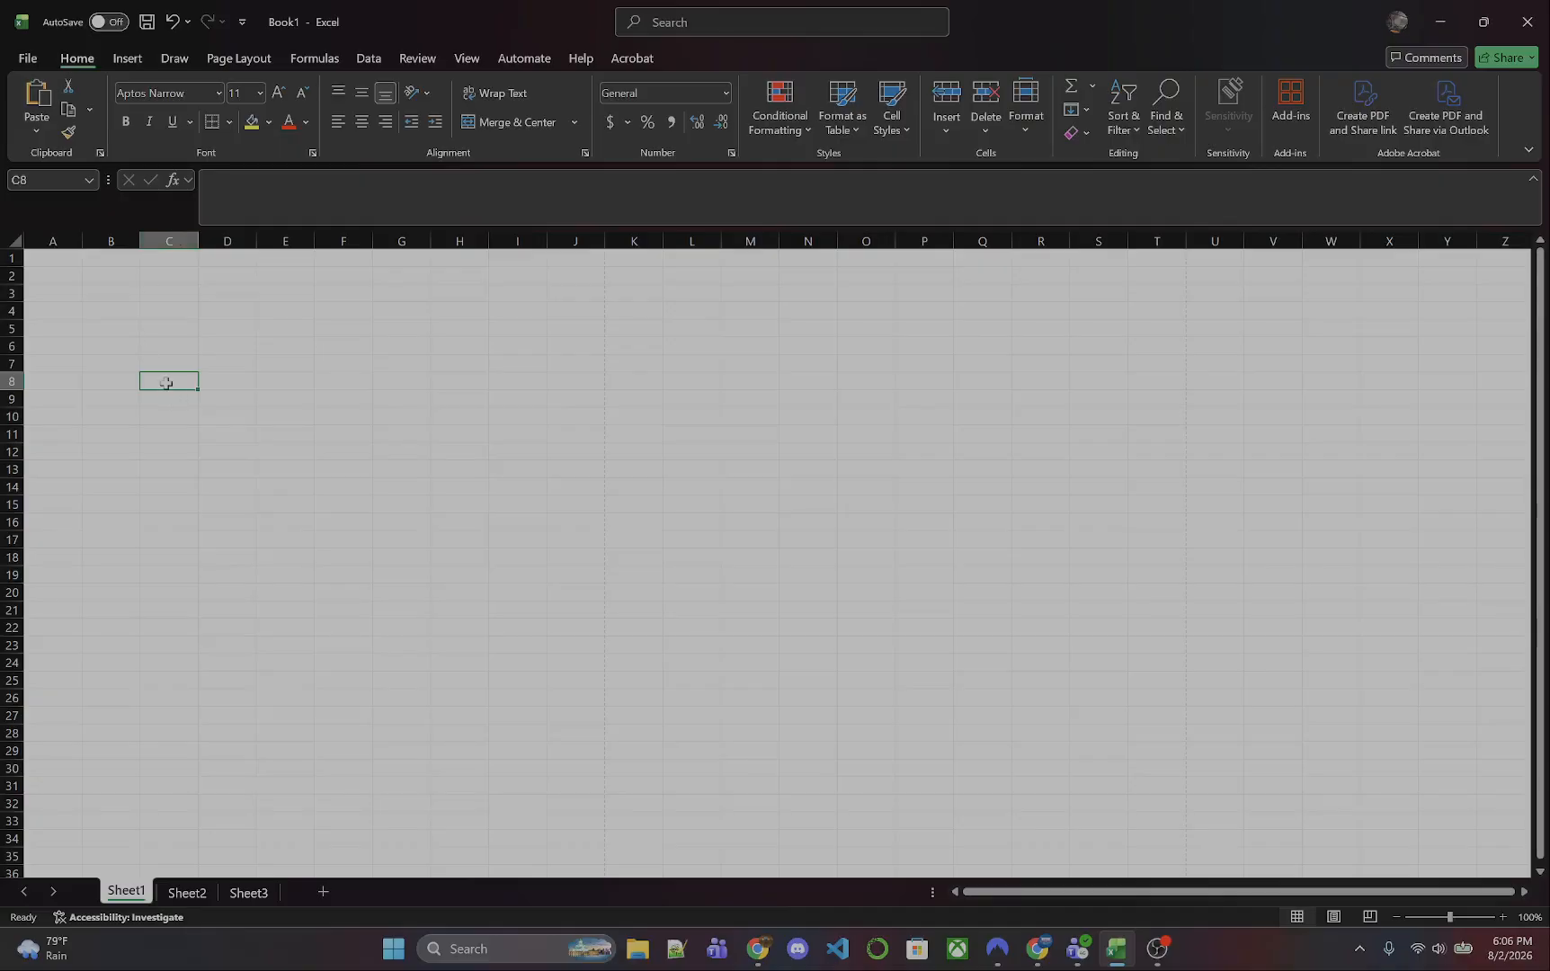
left_click_drag(166, 383, 589, 537)
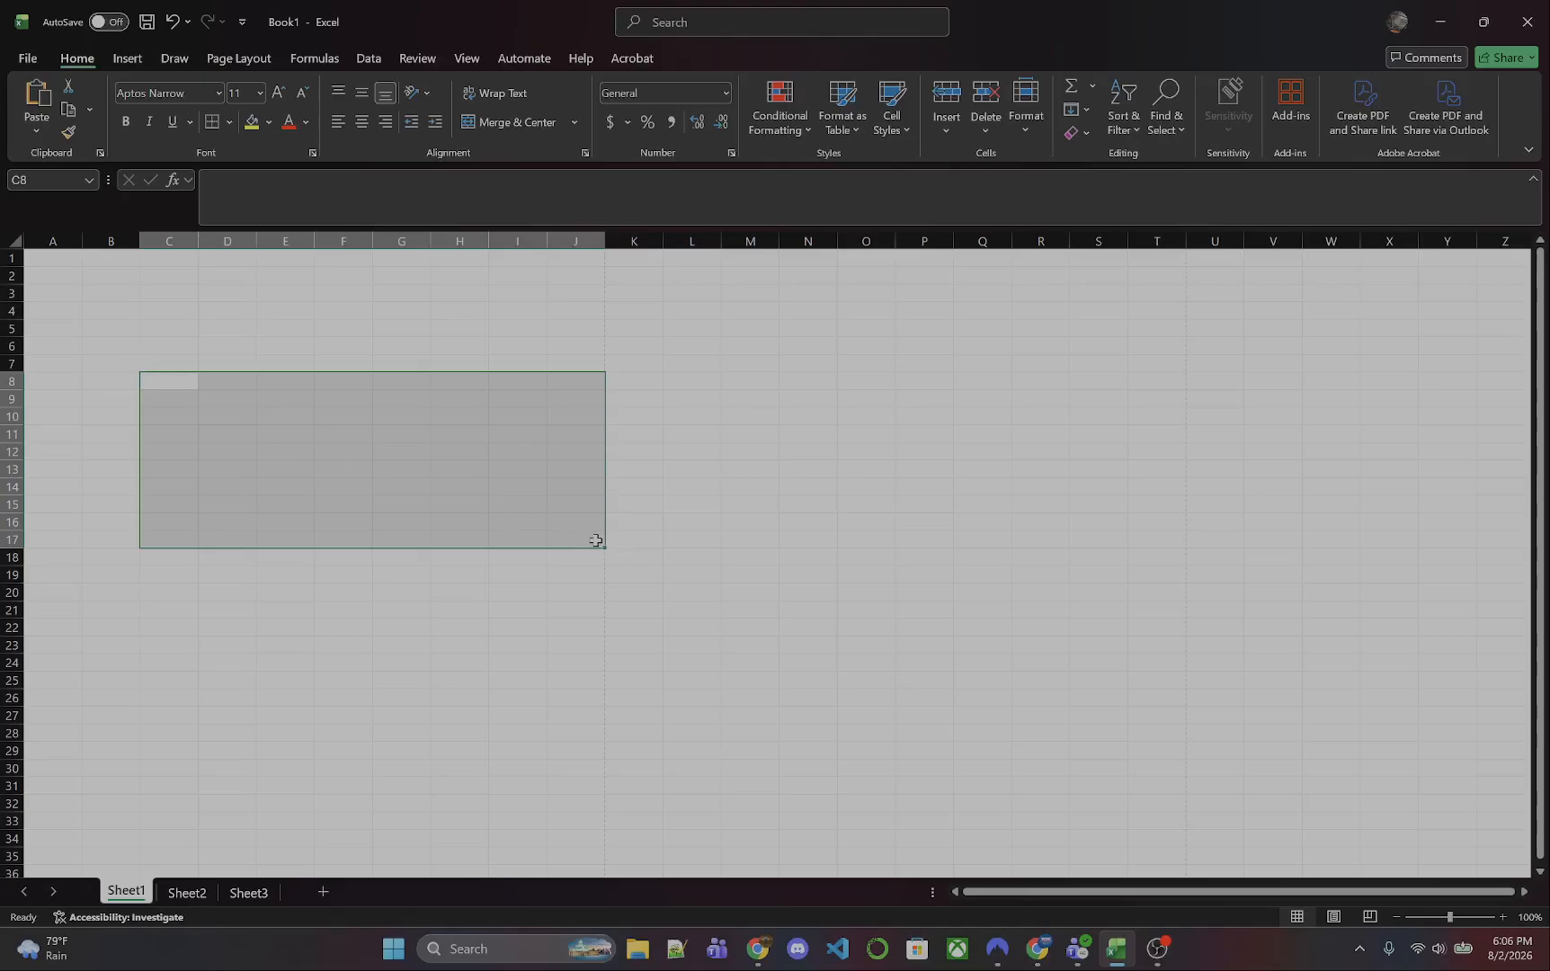
- Enter the character names Tyland, Tywinn and Tyrion in cells A1 through A3
left_click(63, 264)
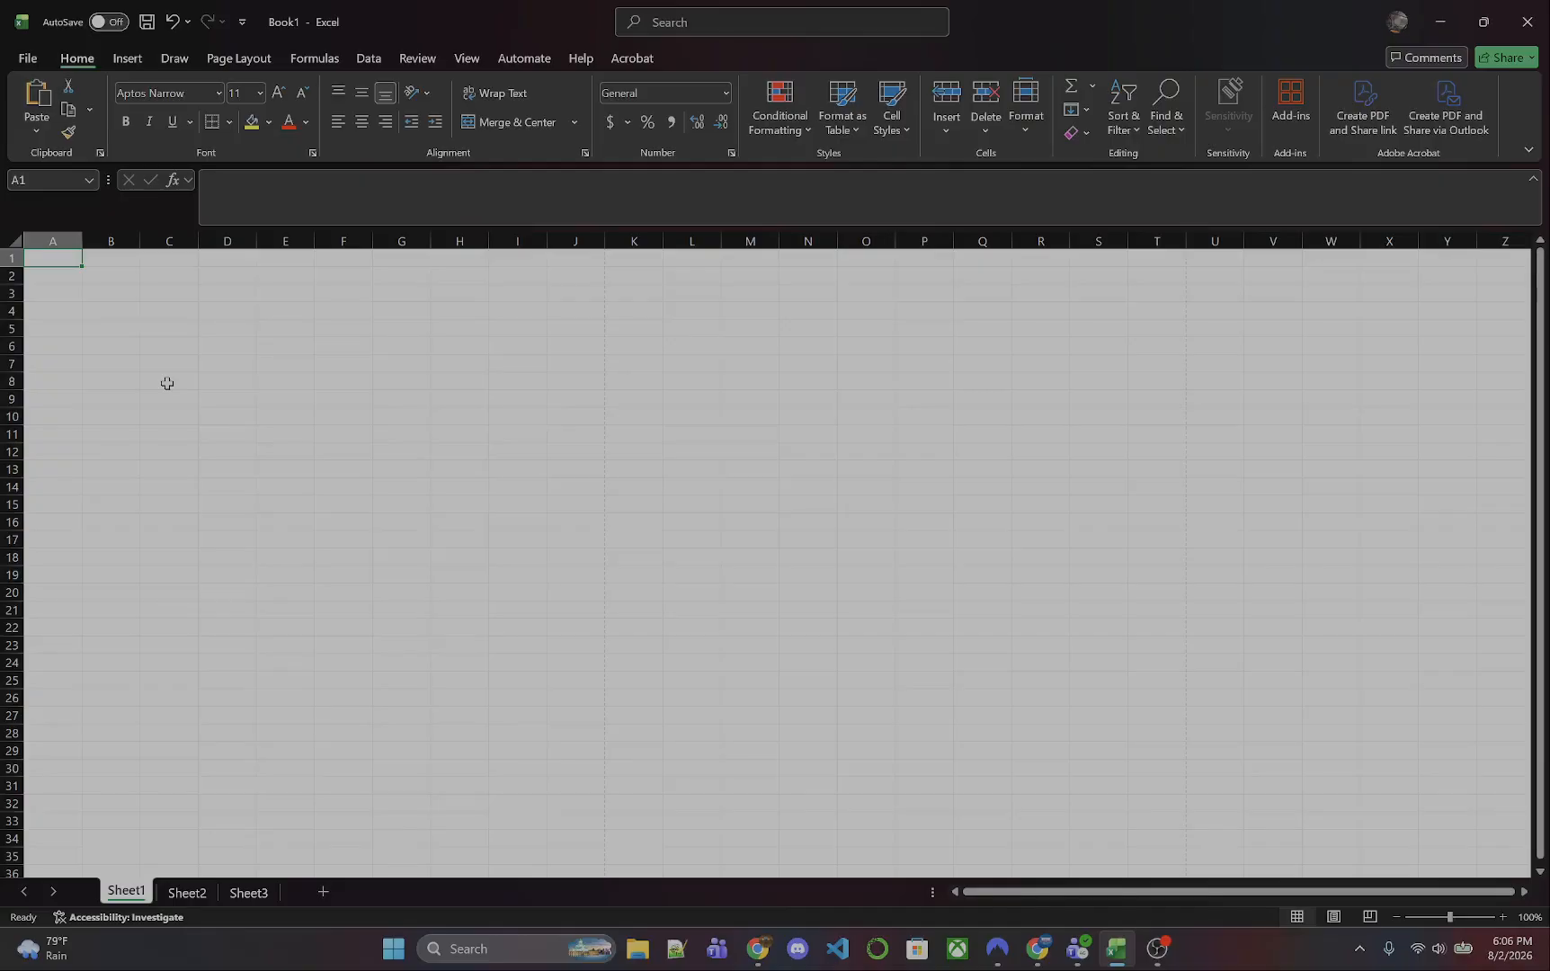
type("Tyland")
key("Return")
type("T")
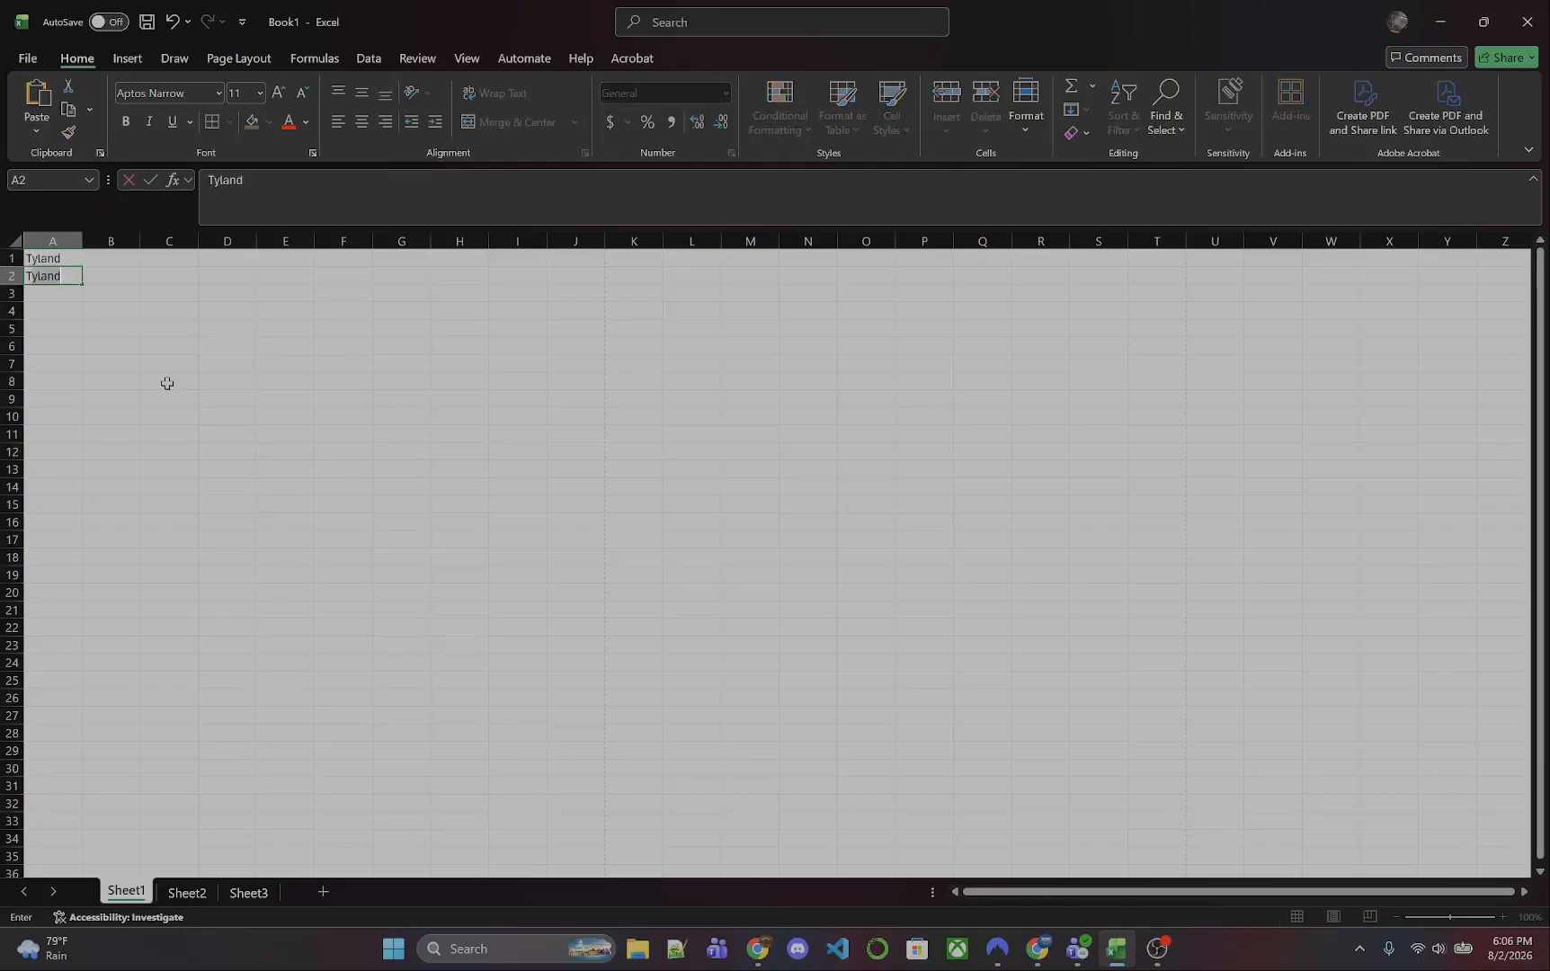
type("ywinn")
key("Return")
type("T")
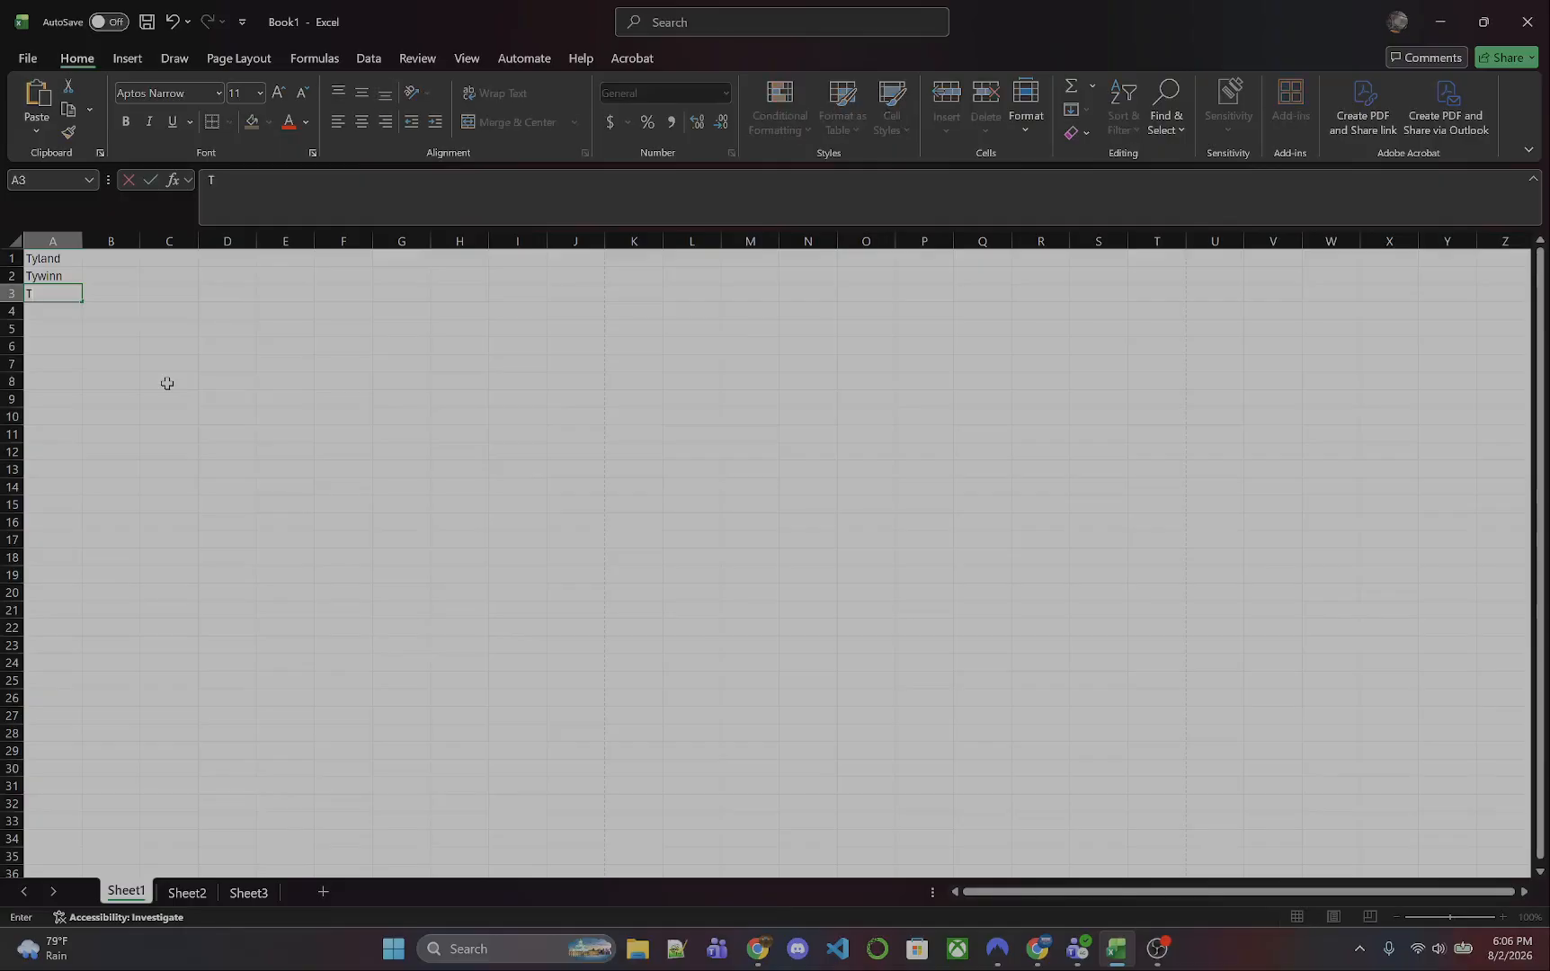
type("yrion")
key("Return")
- Enter the character names Picard and Han Solo in cells A4 and A5
type("Picard")
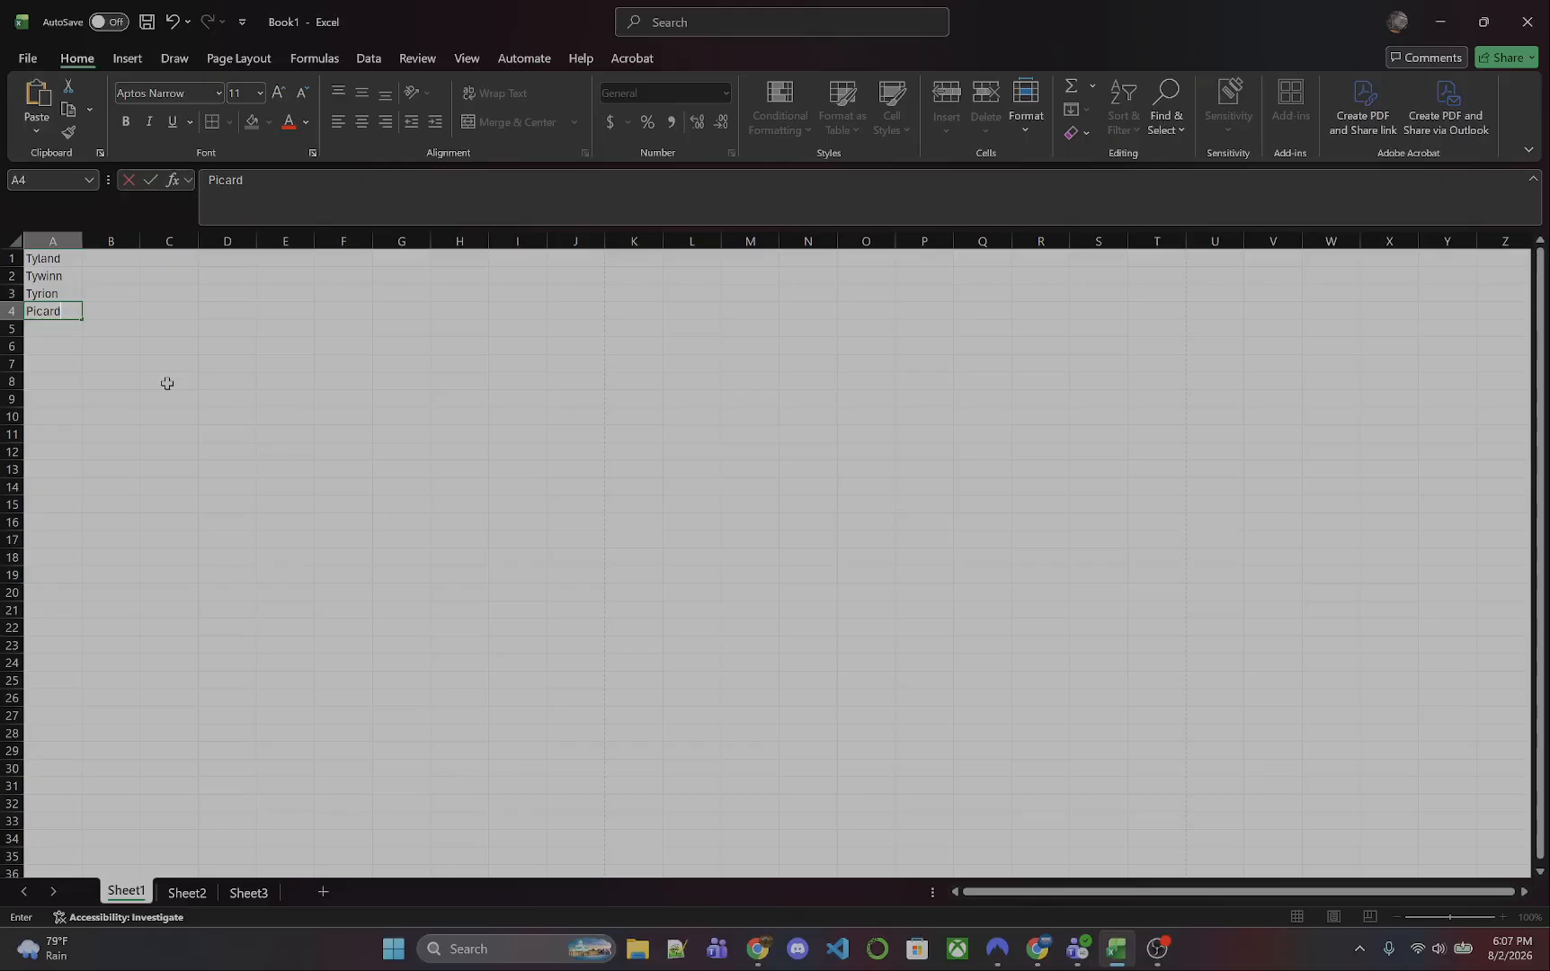
key("Return")
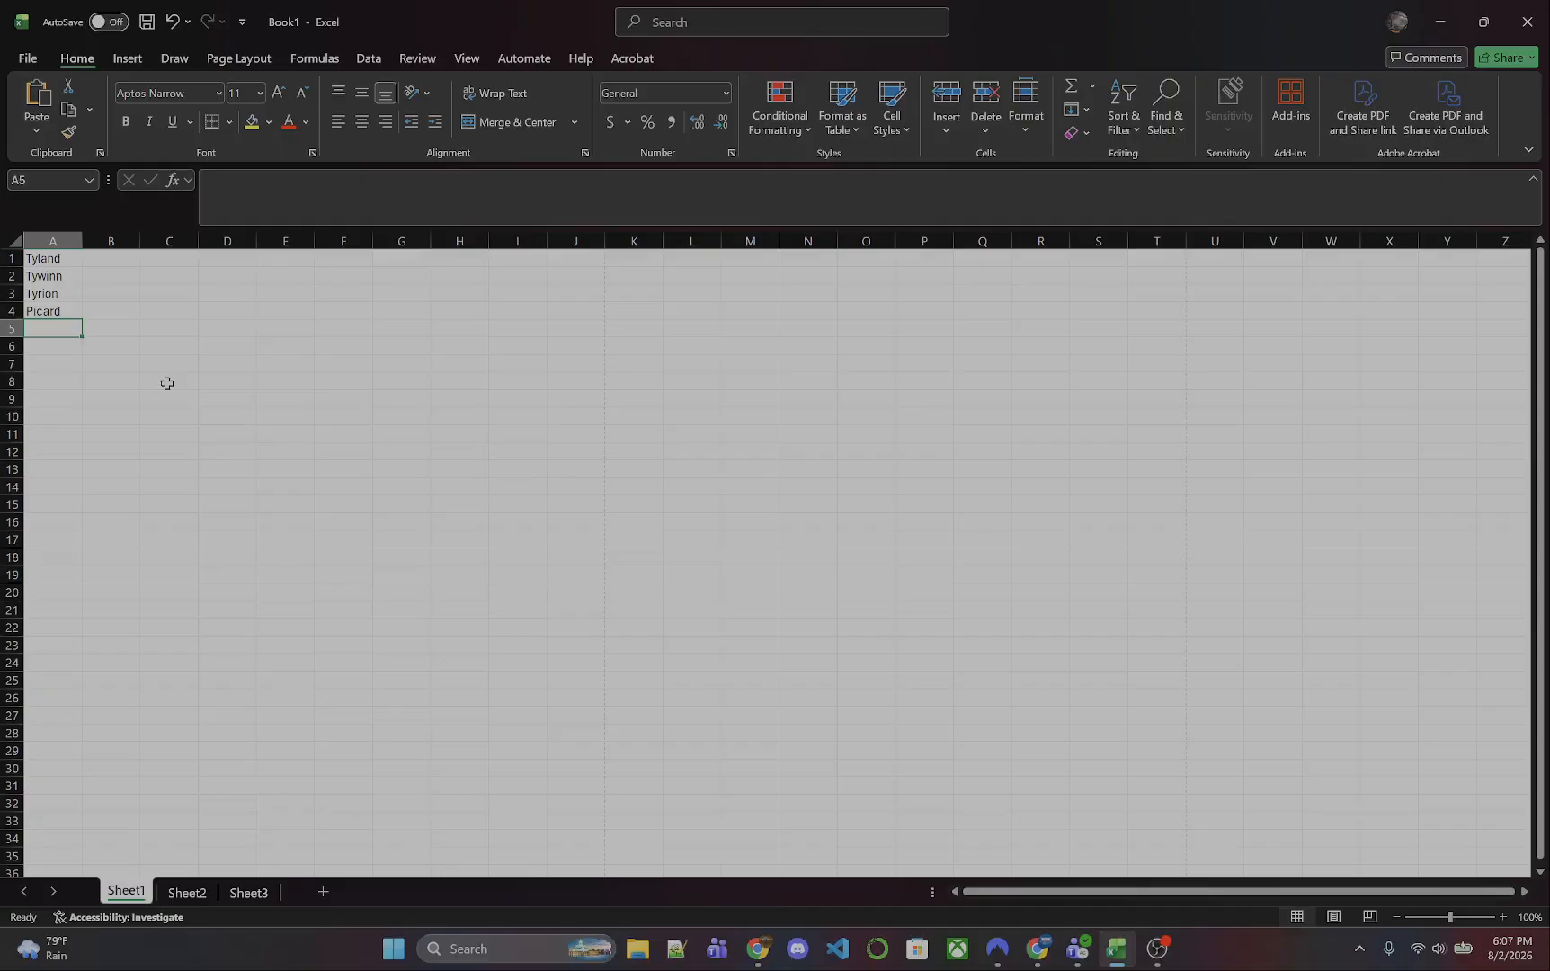
type("Han Solo")
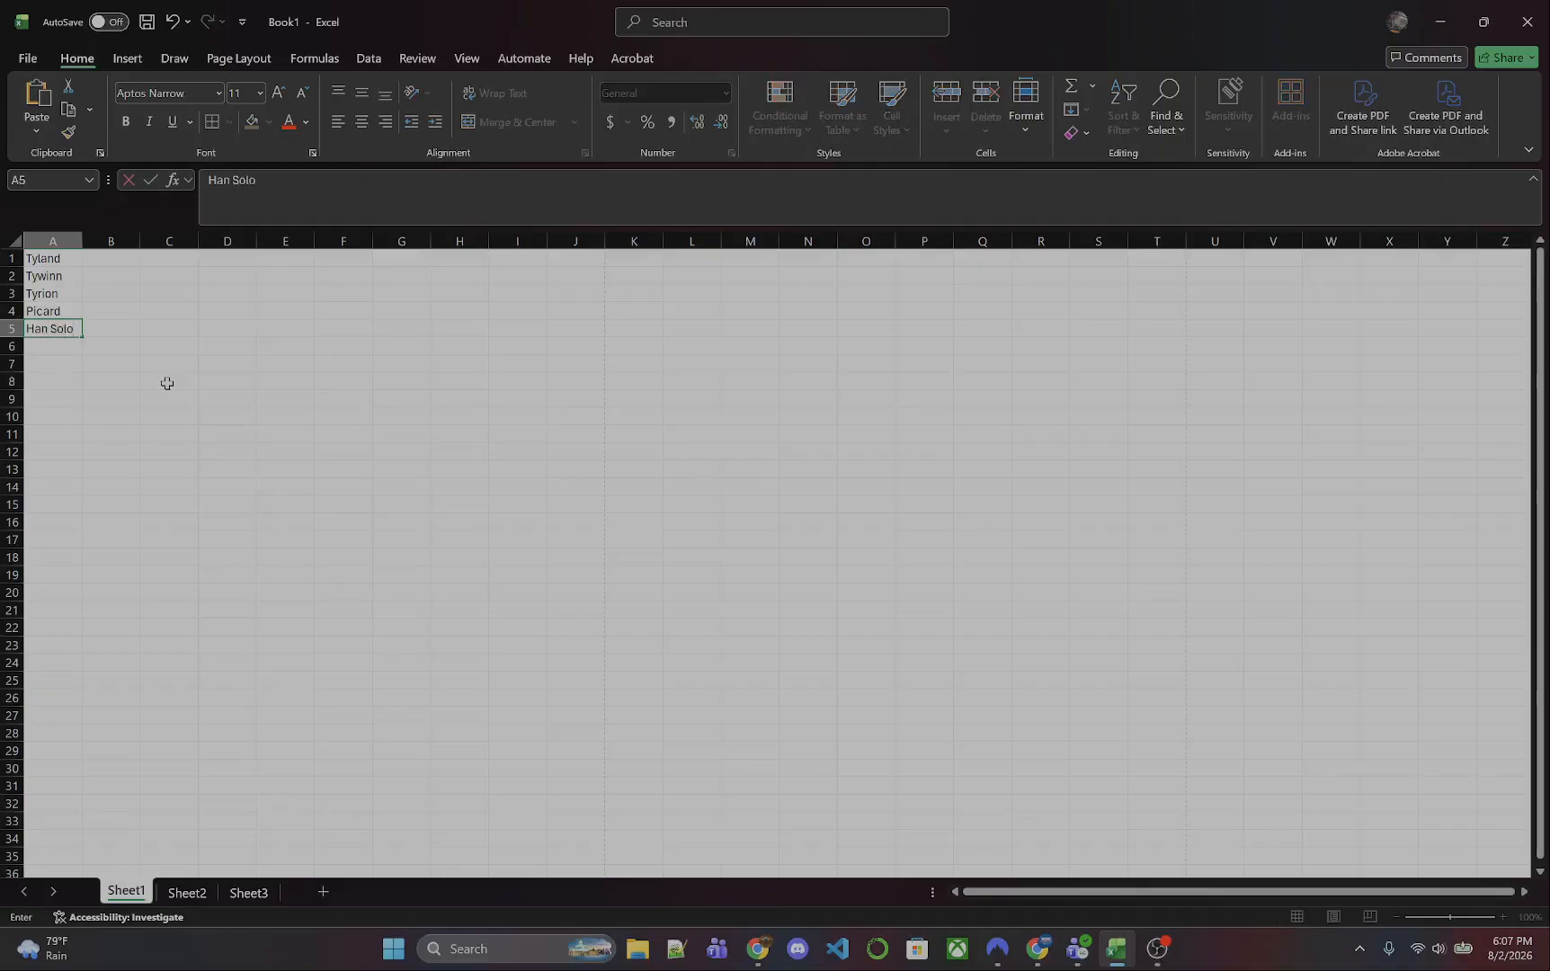
key("Return")
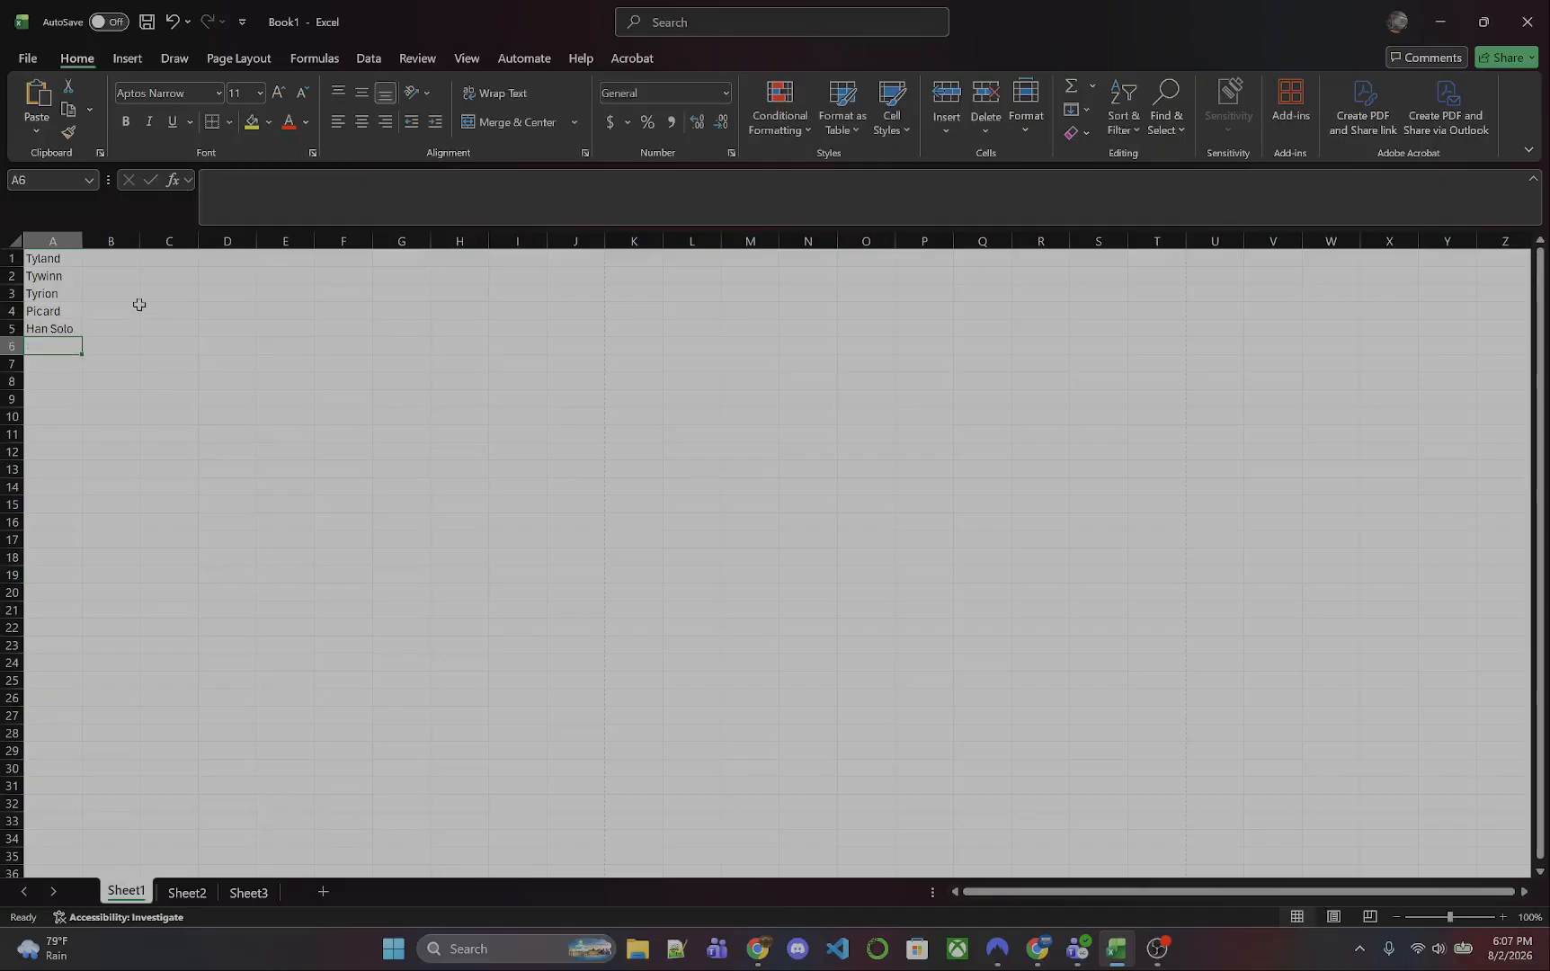
- Enter the numbers 15, 25, 10, 25 and 25 in cells B1 through B5 beside the names
left_click(120, 258)
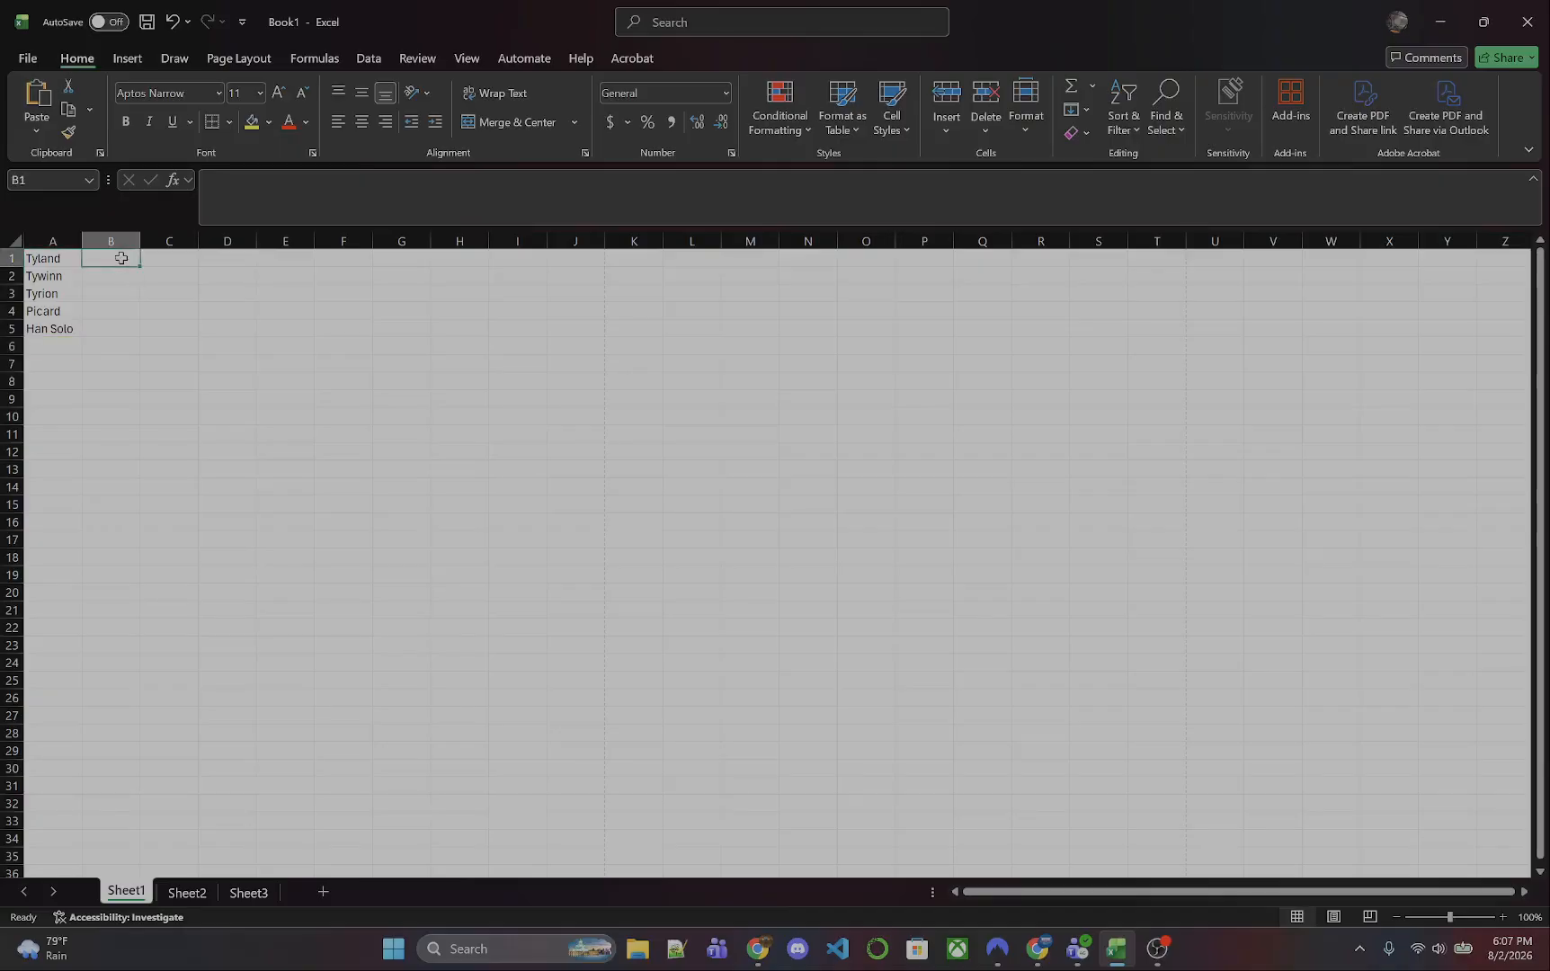
type("15")
key("Return")
type("25")
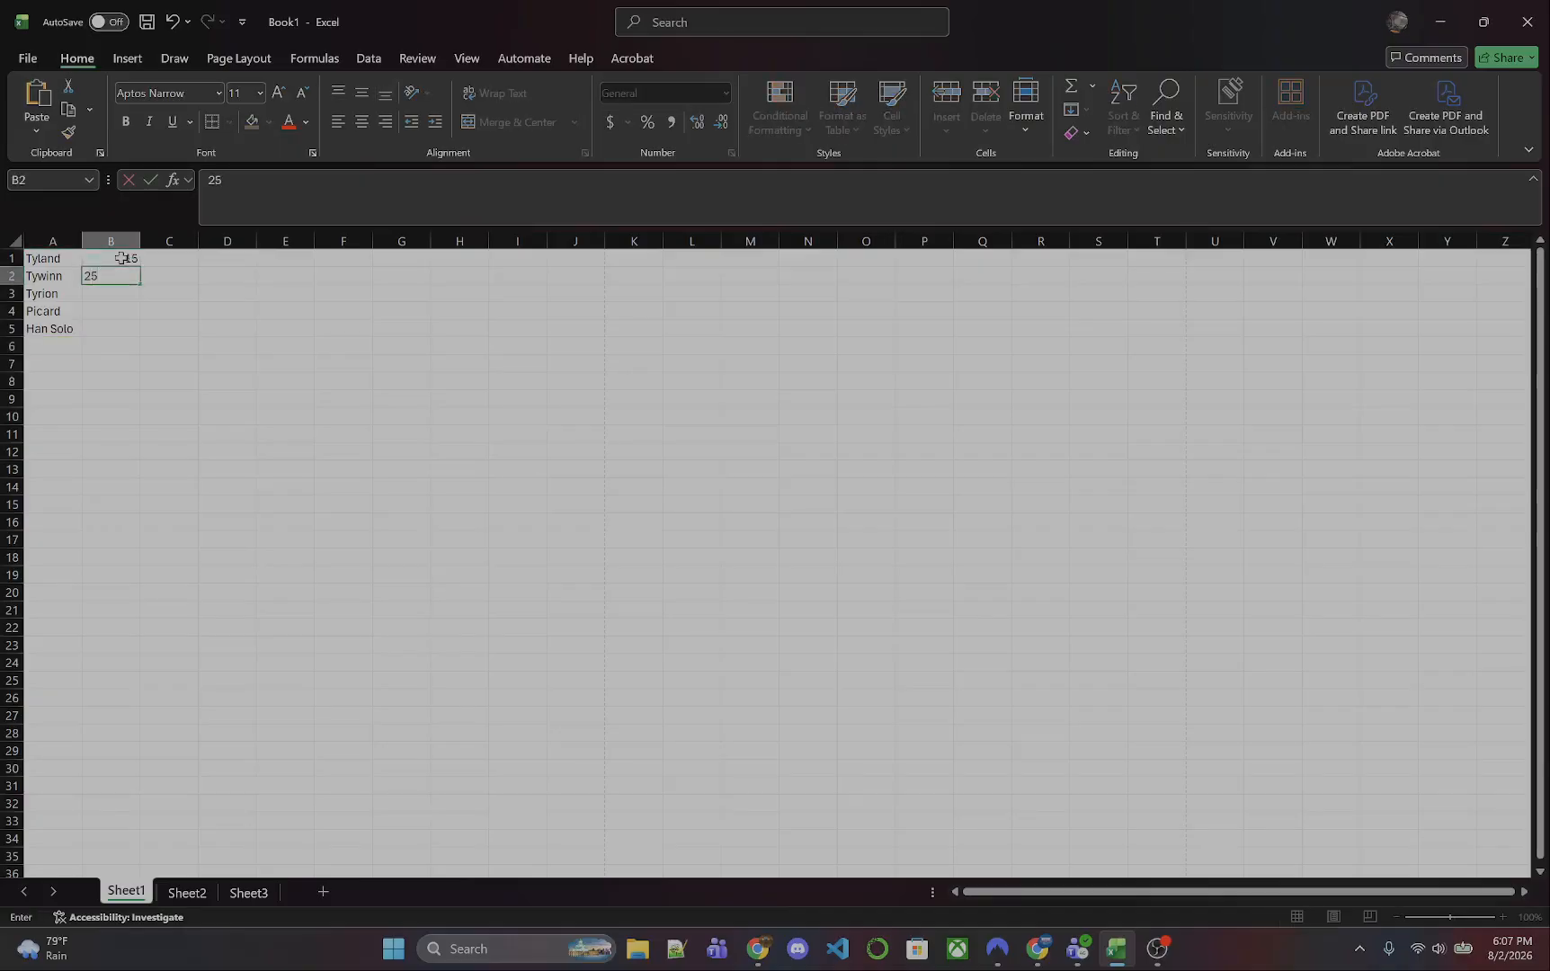
key("Return")
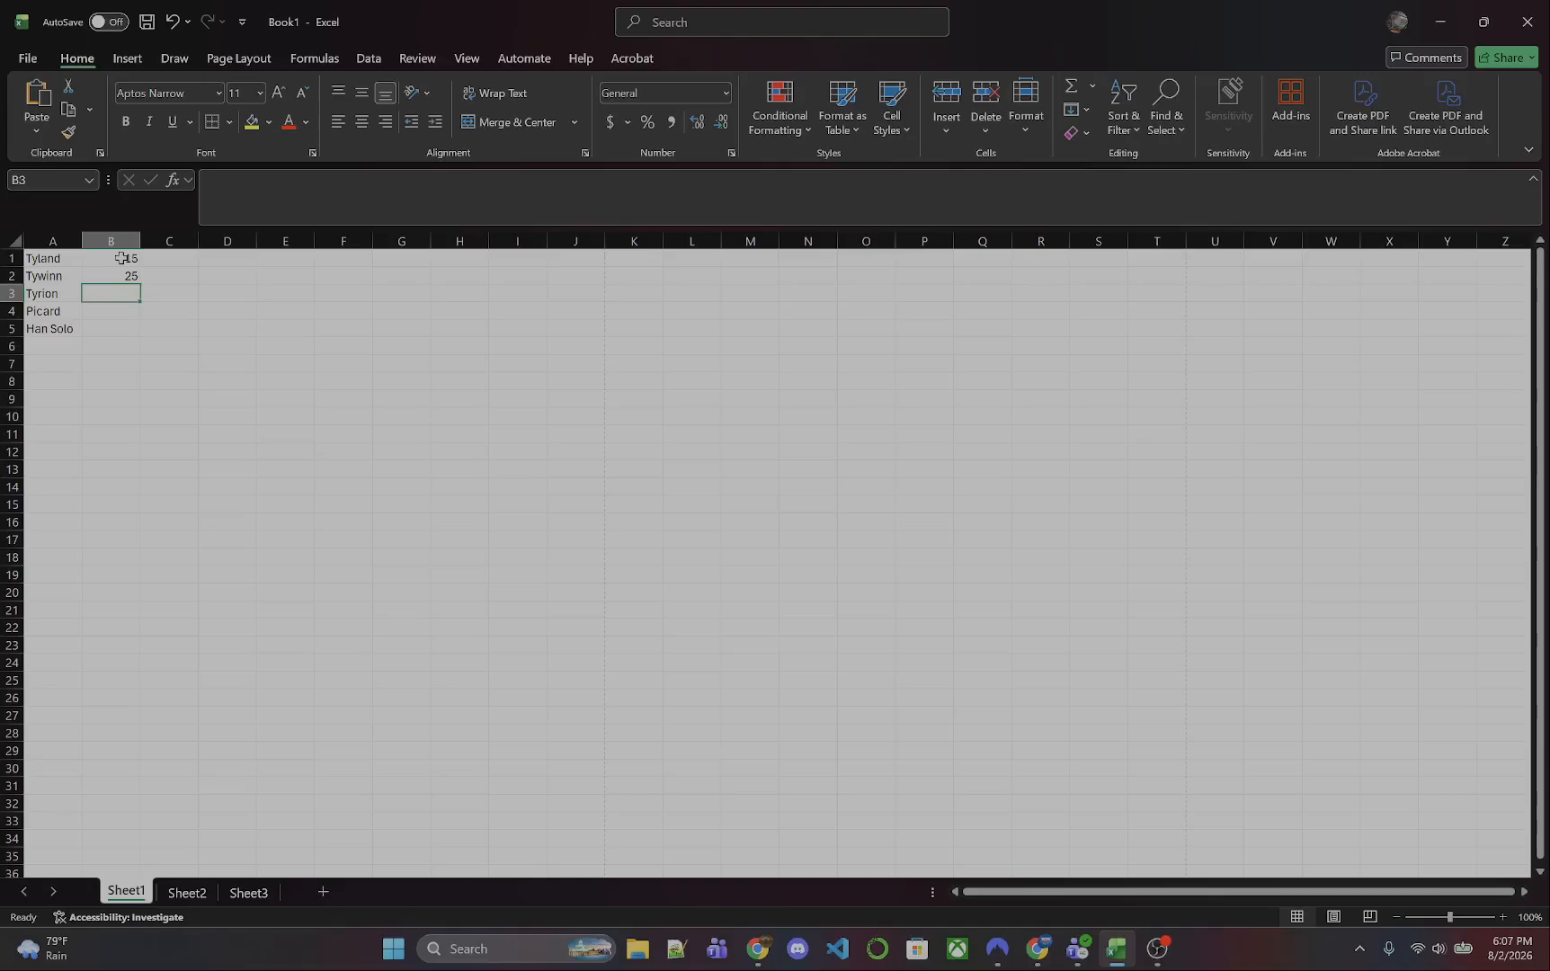
type("10")
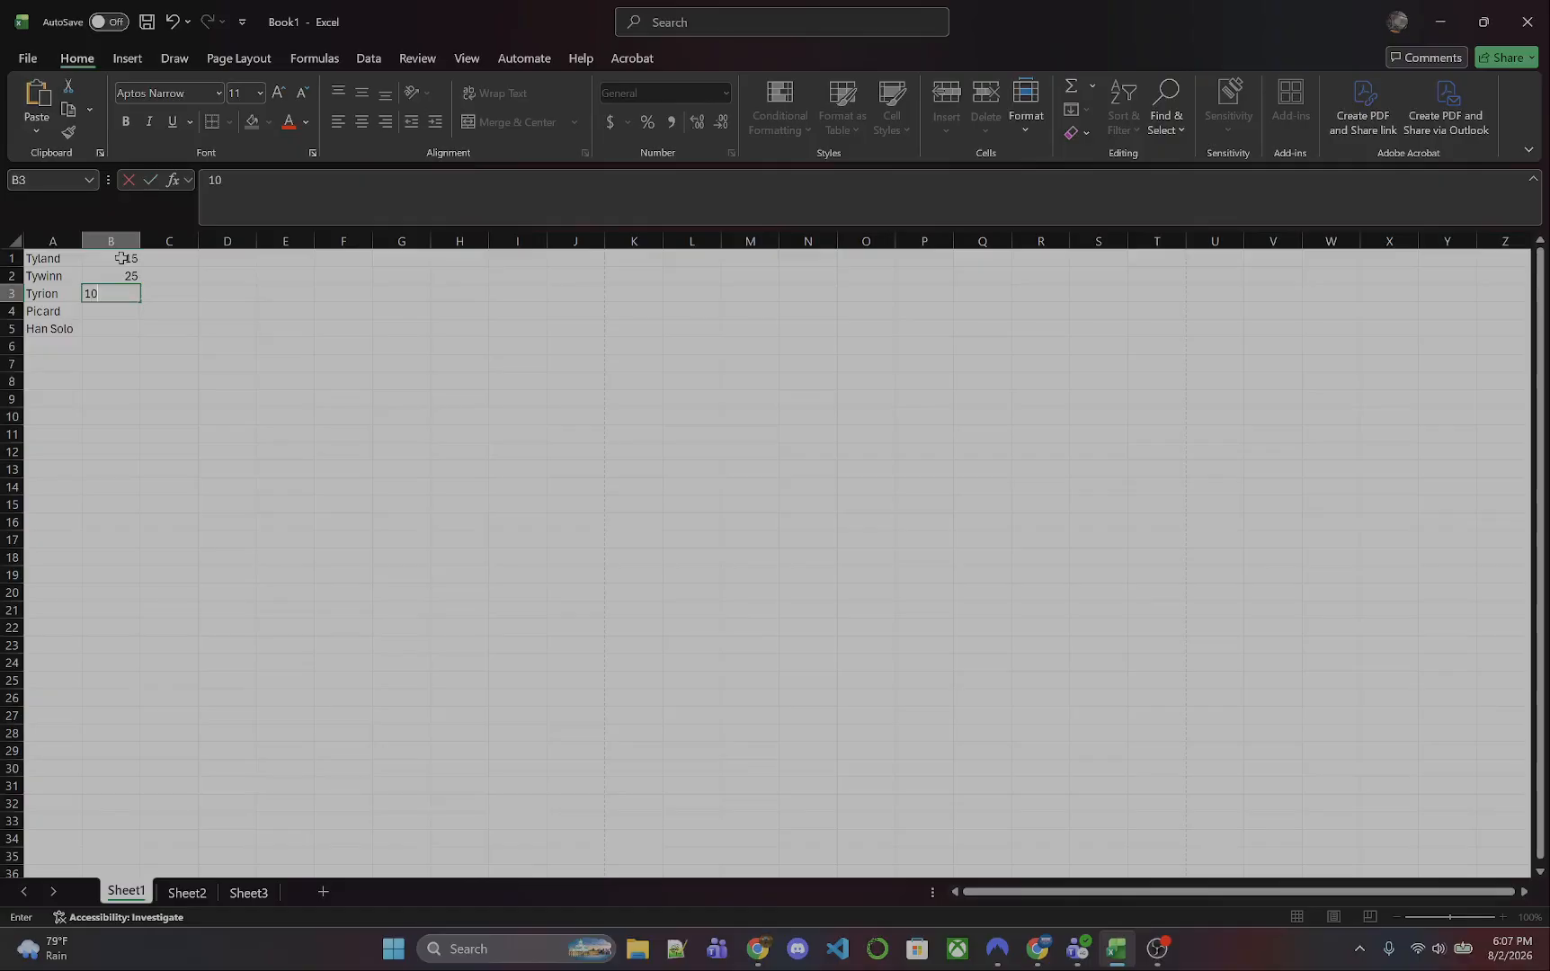
key("Return")
type("25")
key("Return")
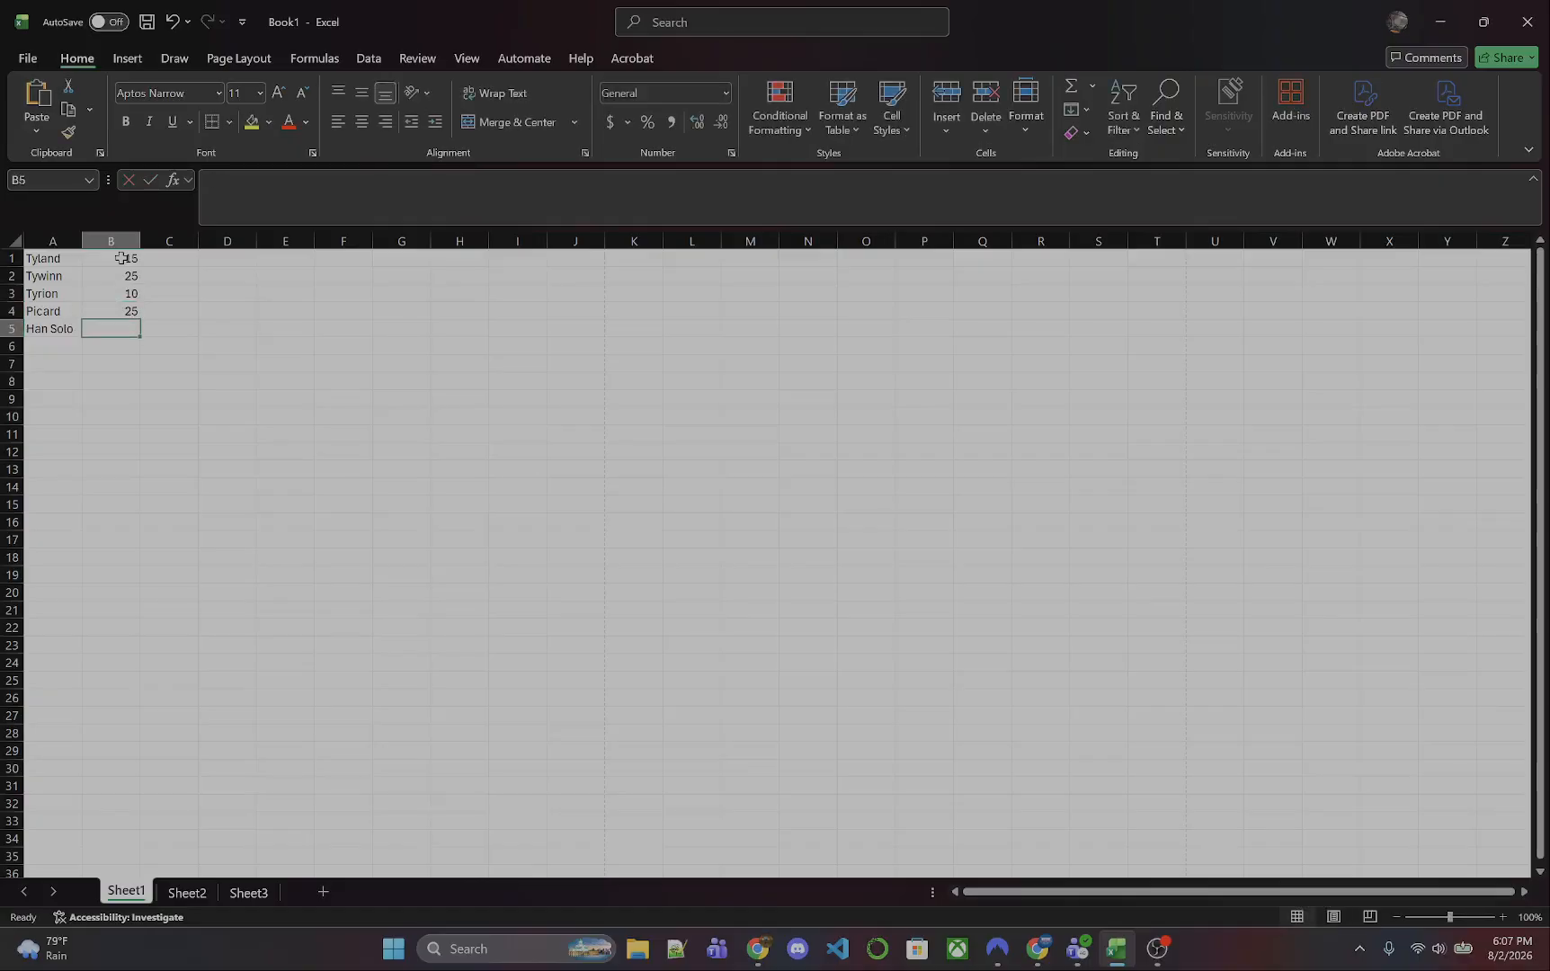
type("25")
key("Return")
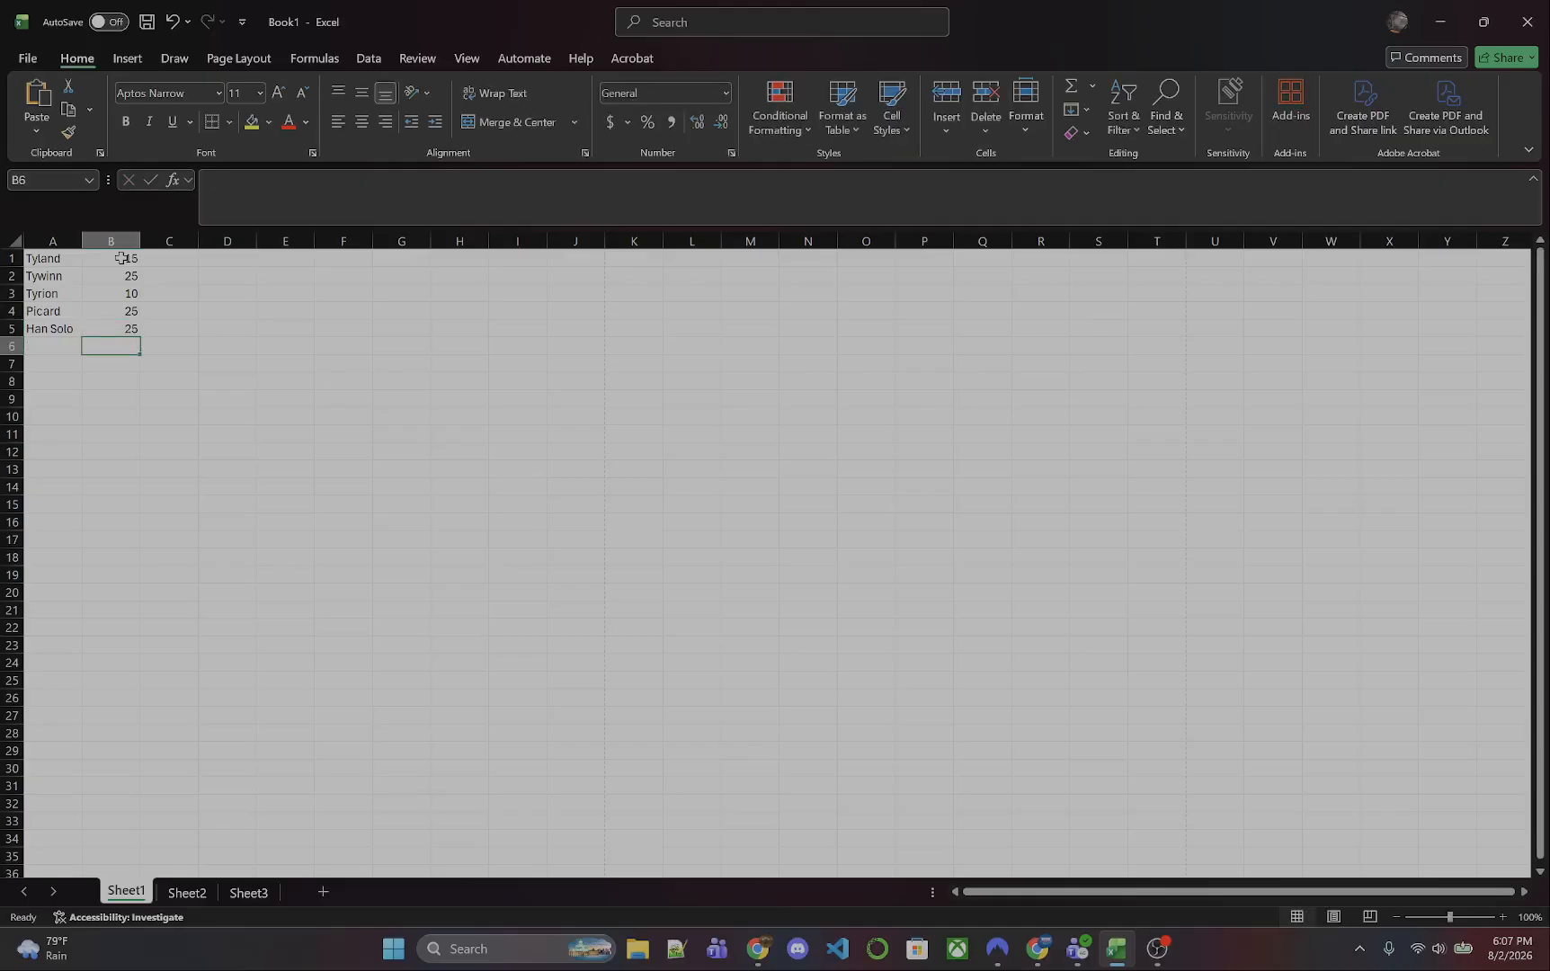
left_click(228, 298)
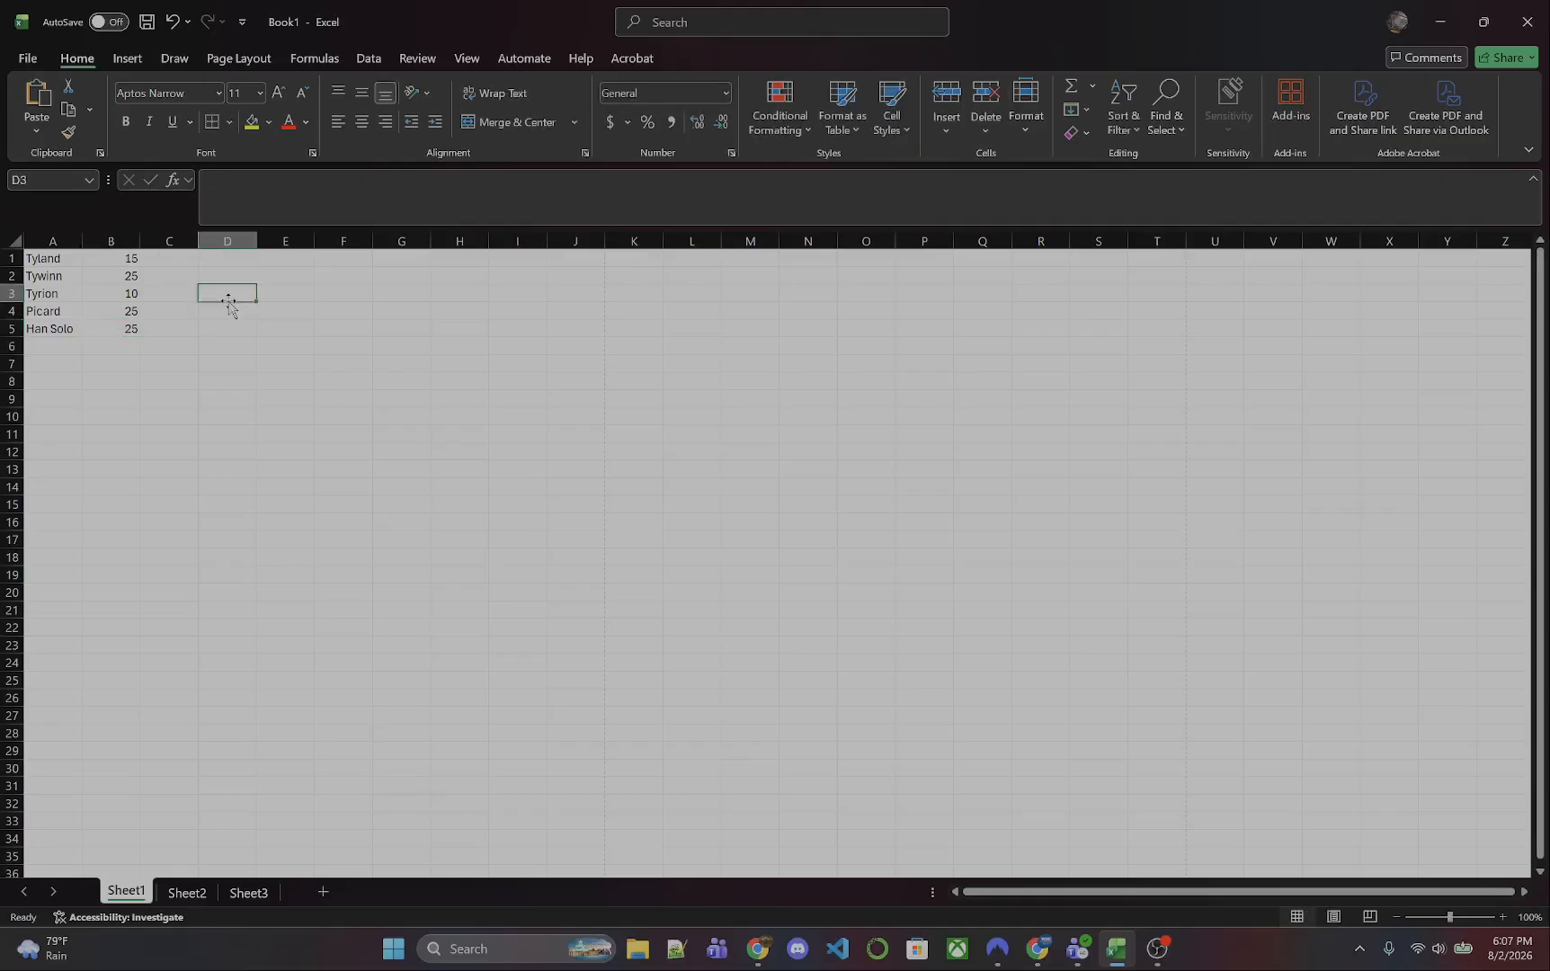
- Replace every 25 in the sheet with 20 using Find and Replace, and close the dialog
left_click(120, 334)
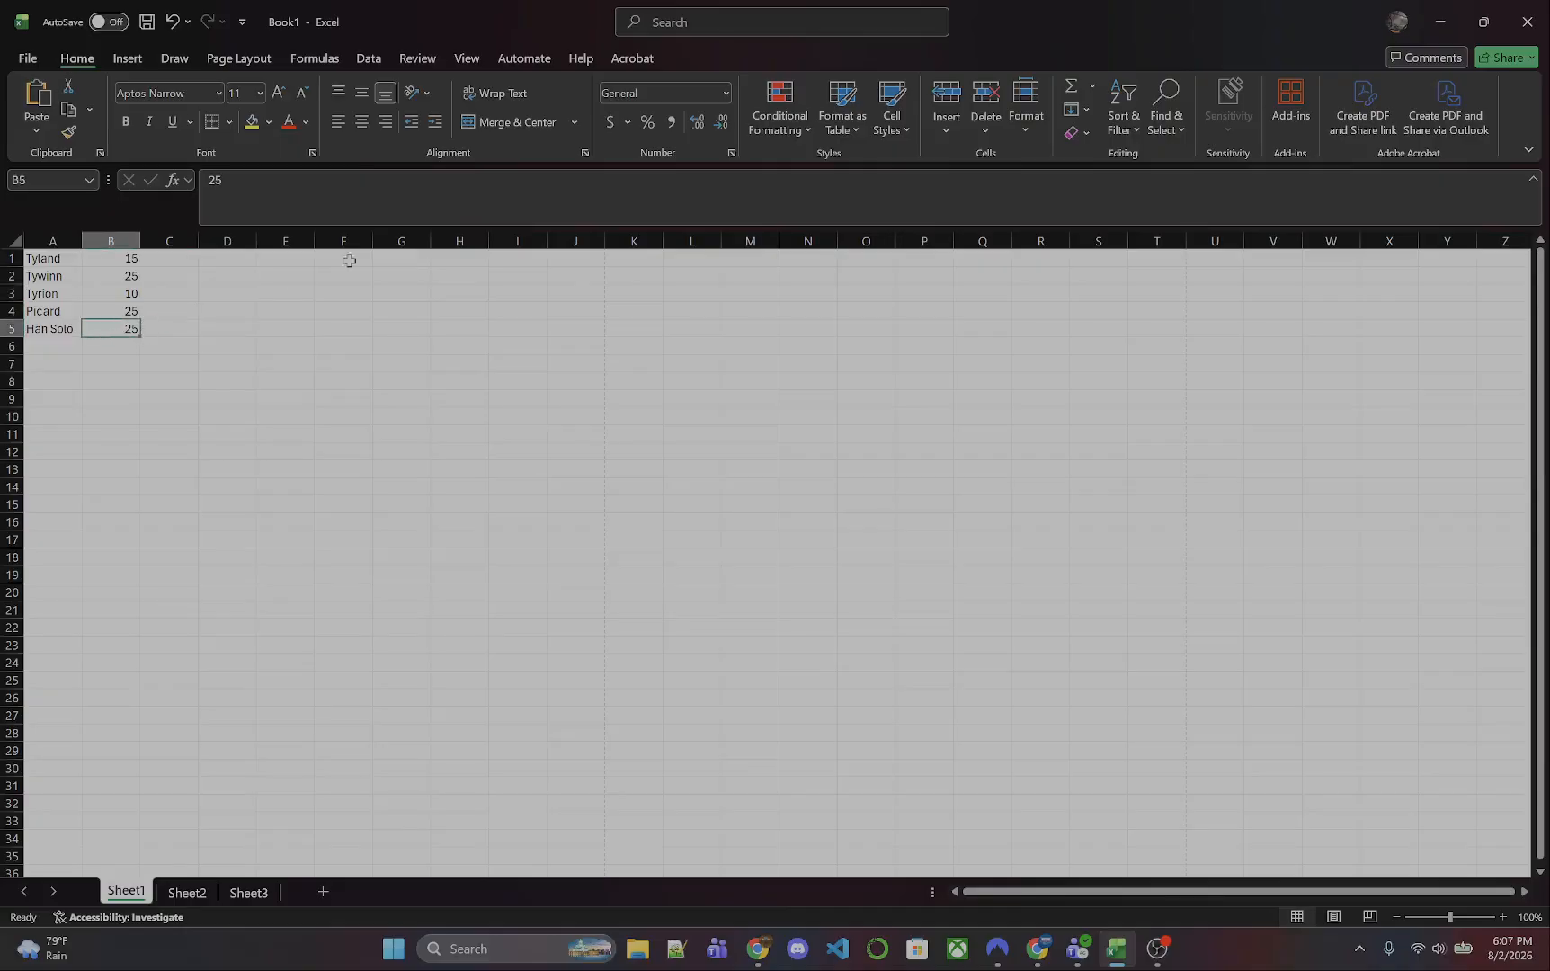
left_click(1174, 119)
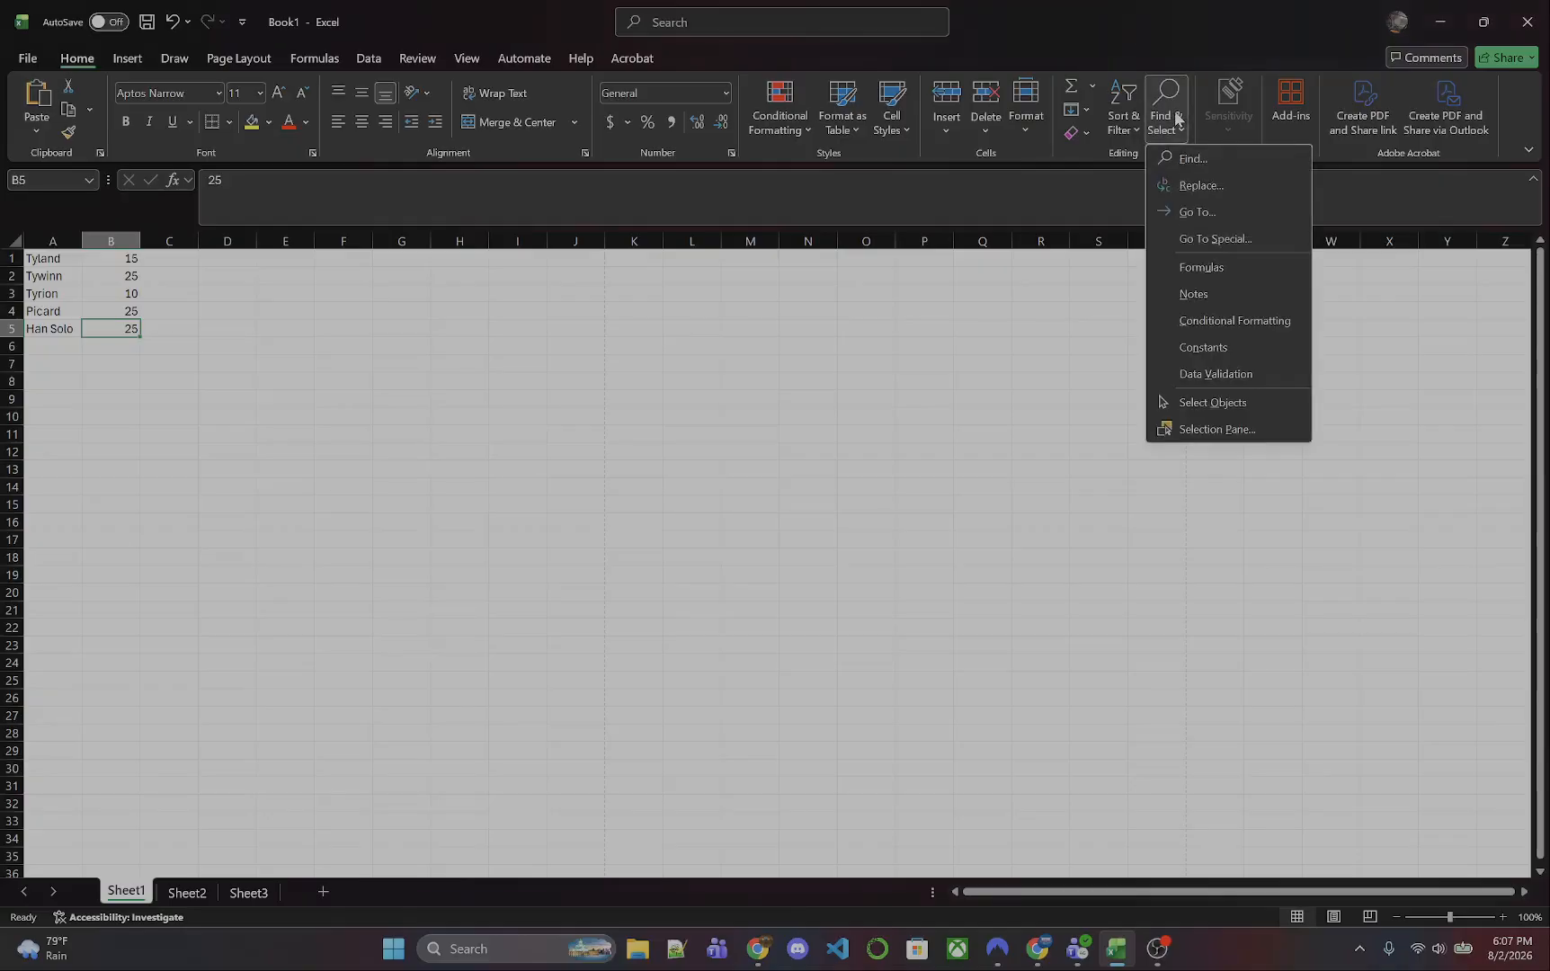
left_click(1215, 196)
left_click_drag(307, 246, 619, 301)
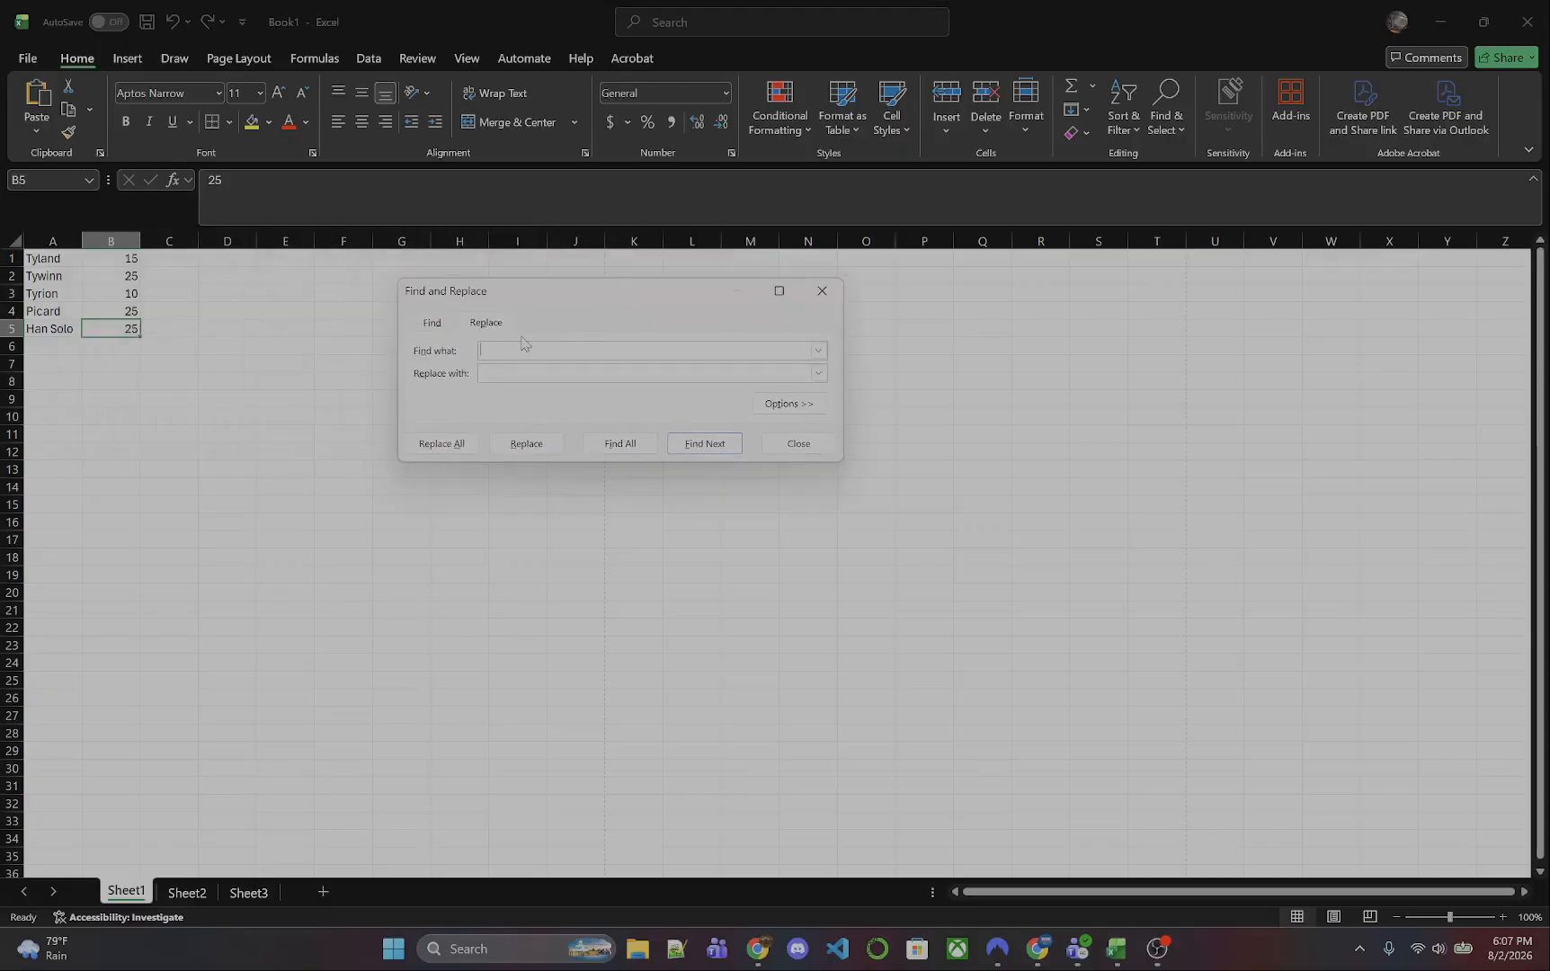
type("15")
double_click(508, 351)
type("25")
type("20")
left_click(454, 458)
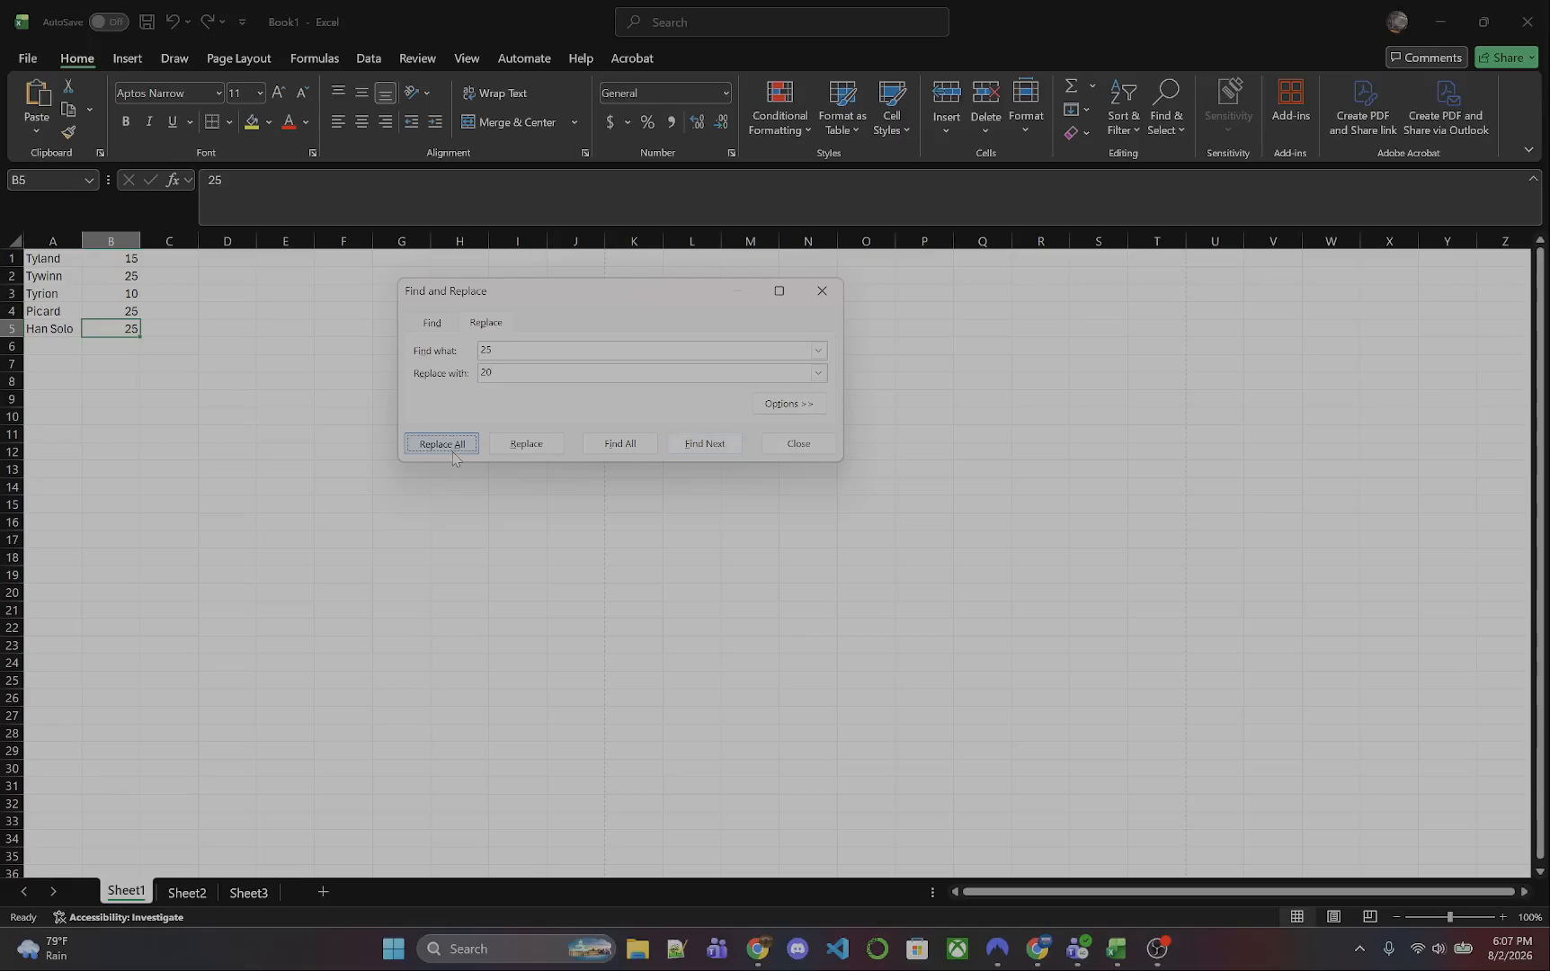
key("Return")
left_click(786, 443)
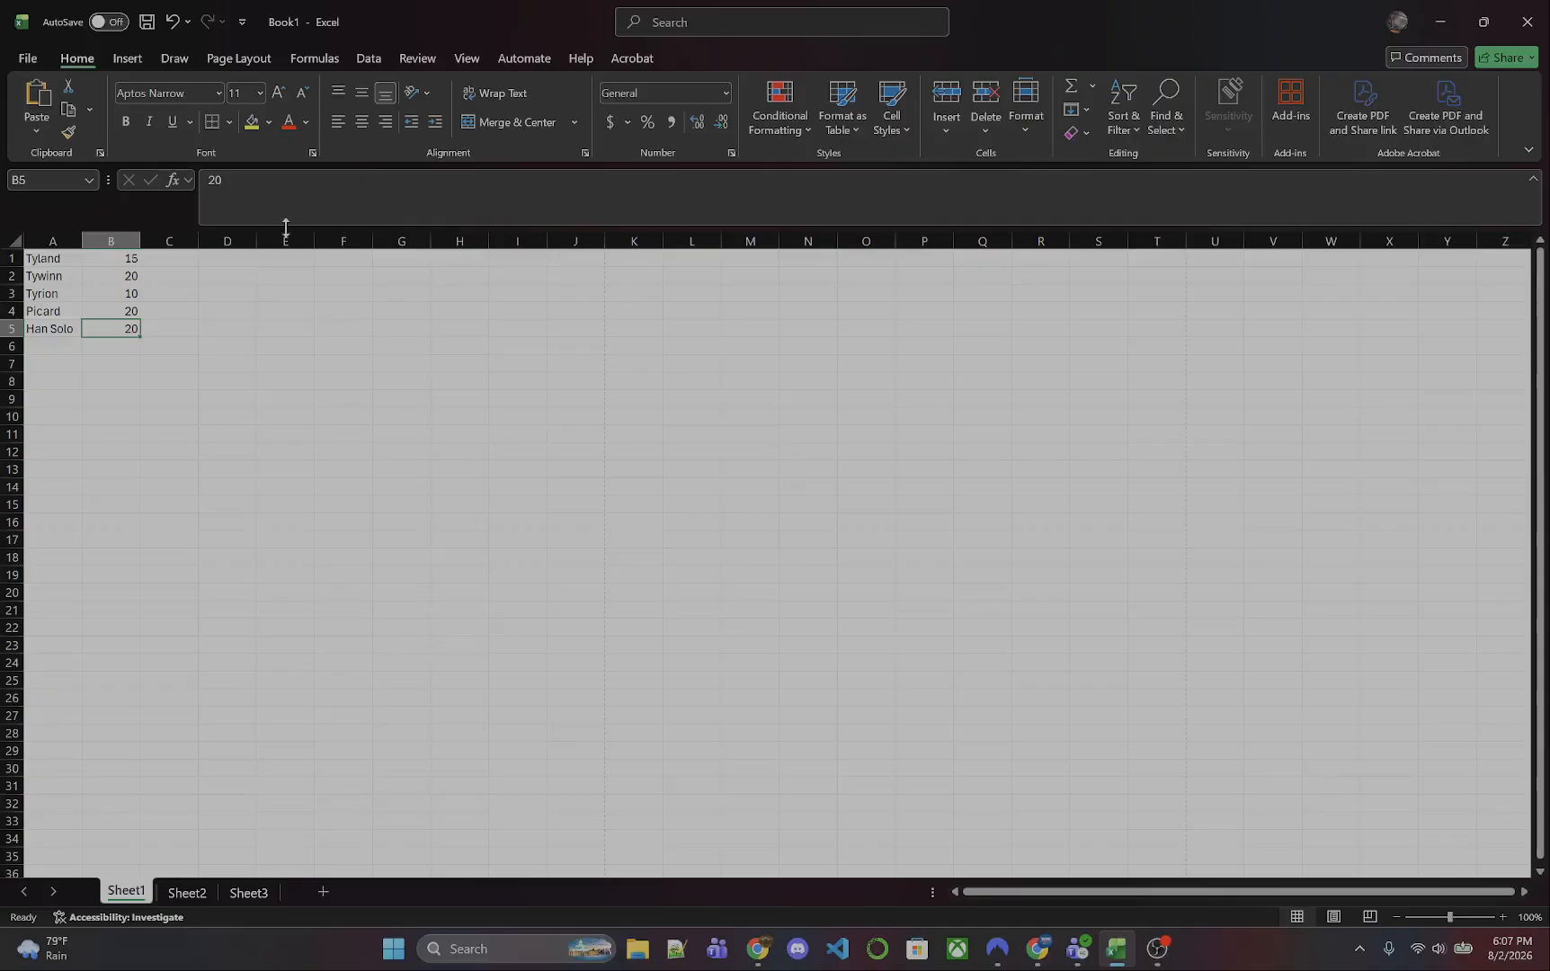
- Insert an empty row above the first row of the name list
left_click(12, 259)
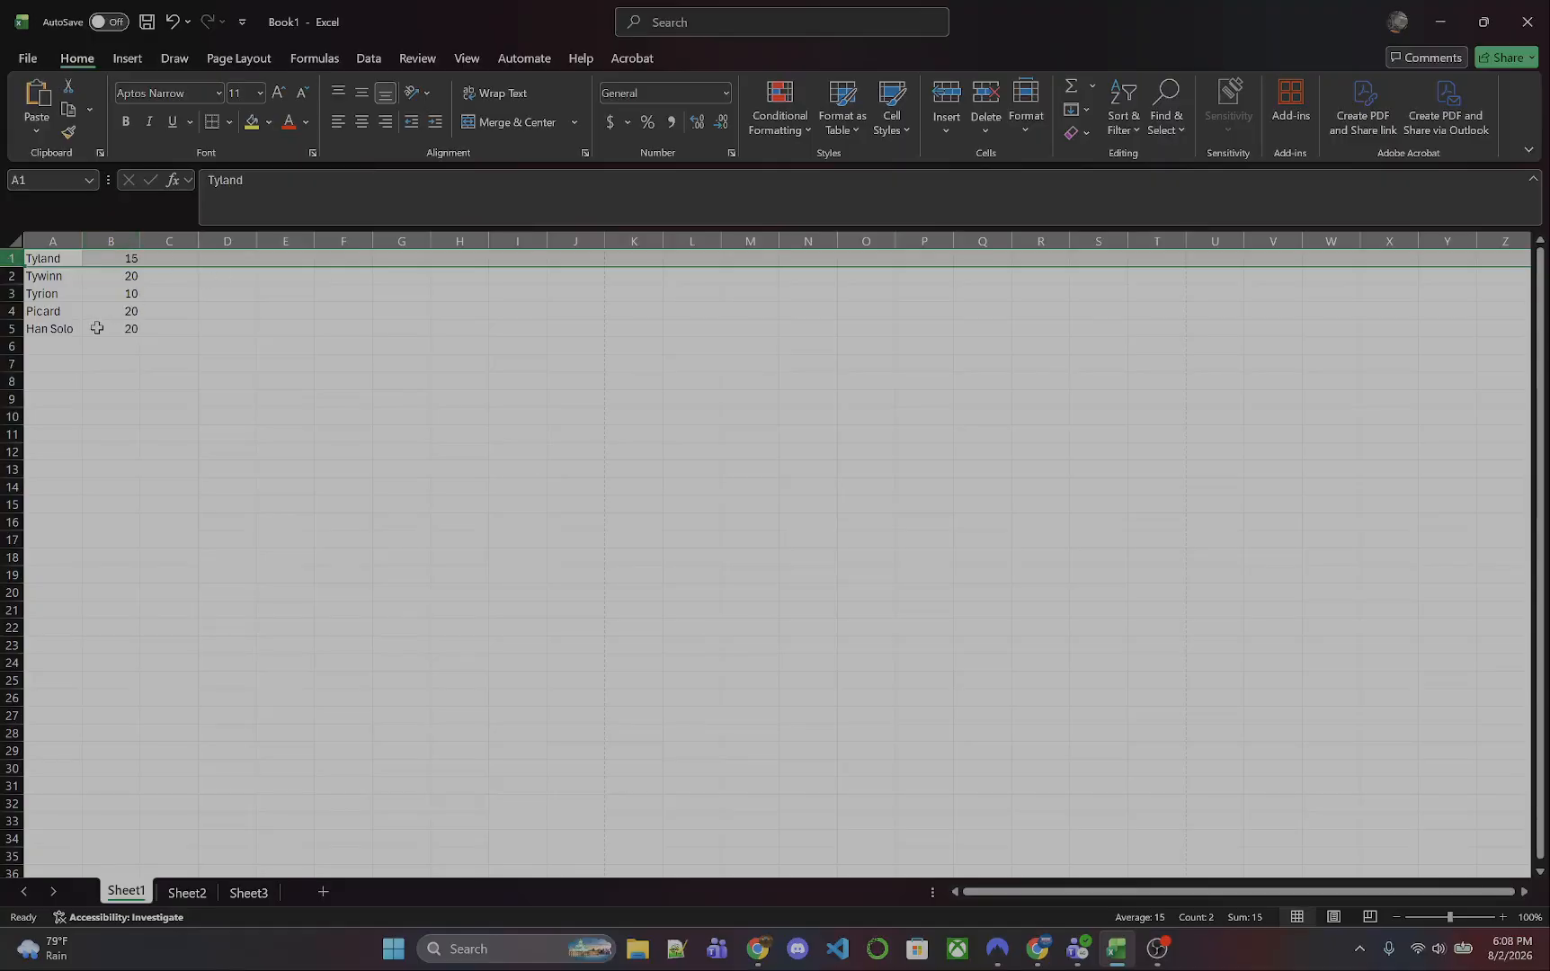
right_click(13, 260)
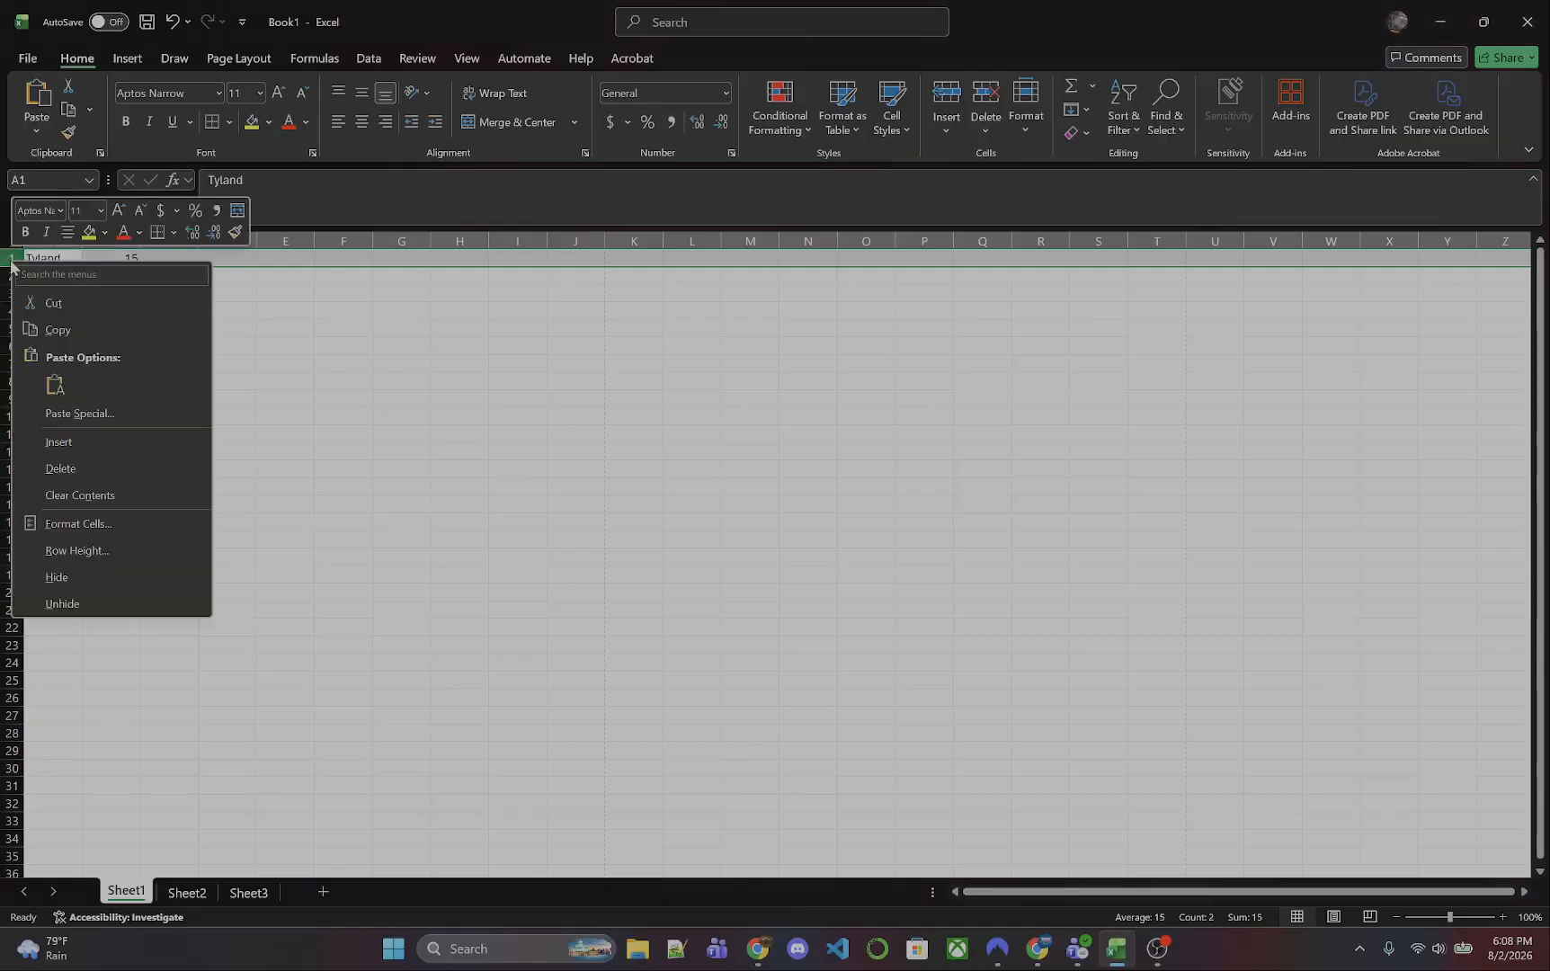
left_click(93, 441)
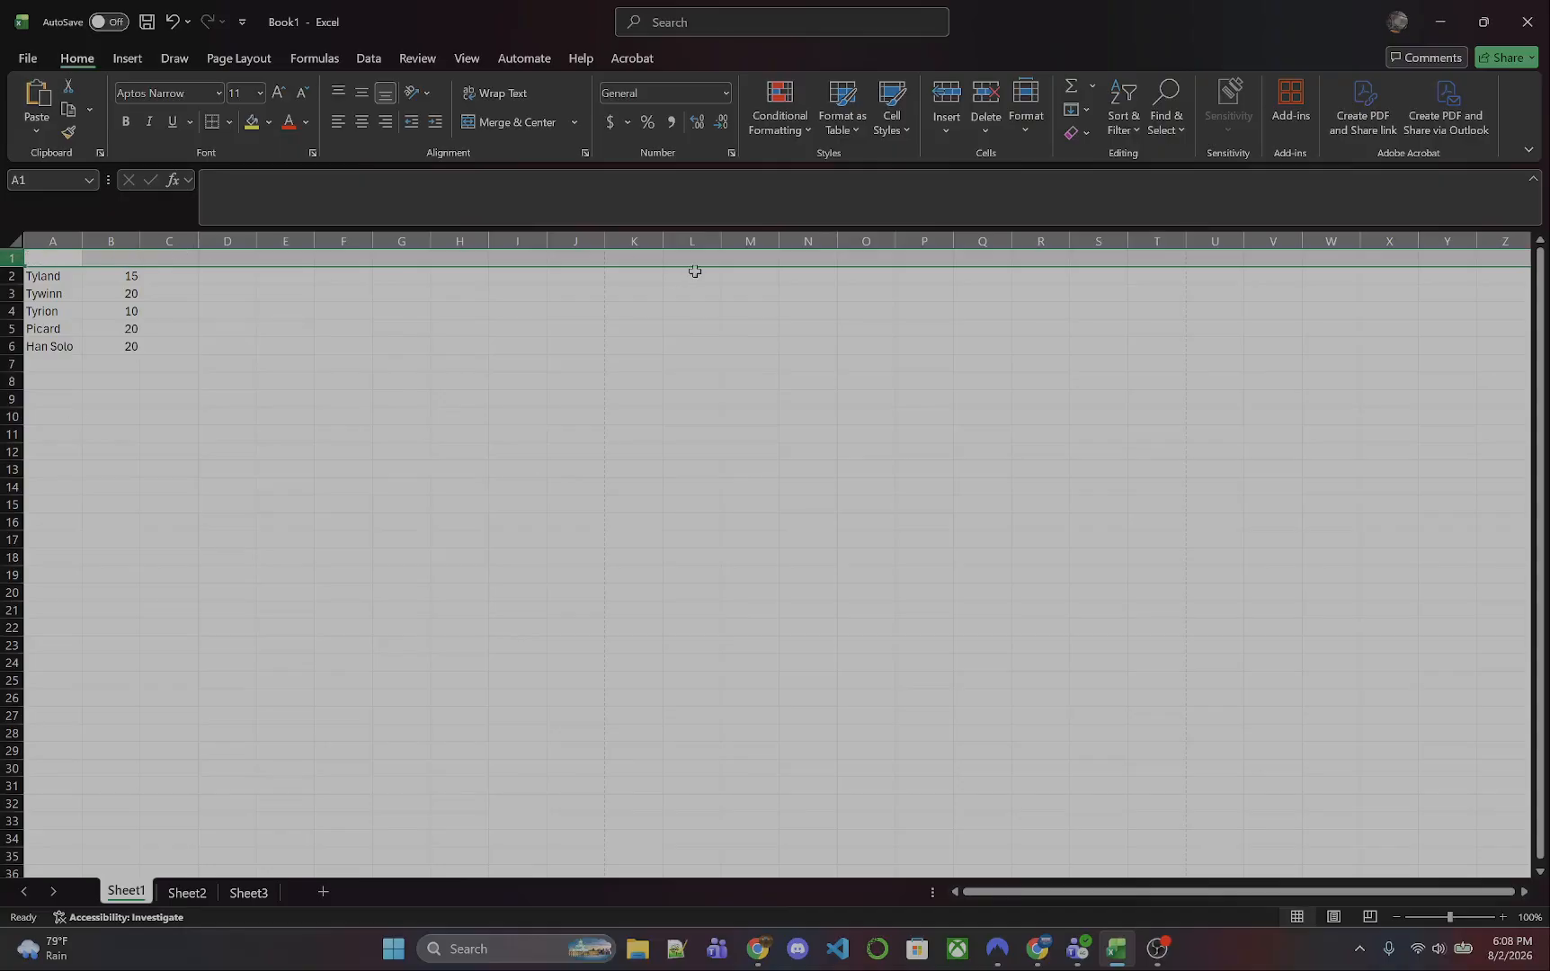
- Enter the column headers Name in cell A1 and Hourly Wage in cell B1
double_click(53, 258)
type("Name")
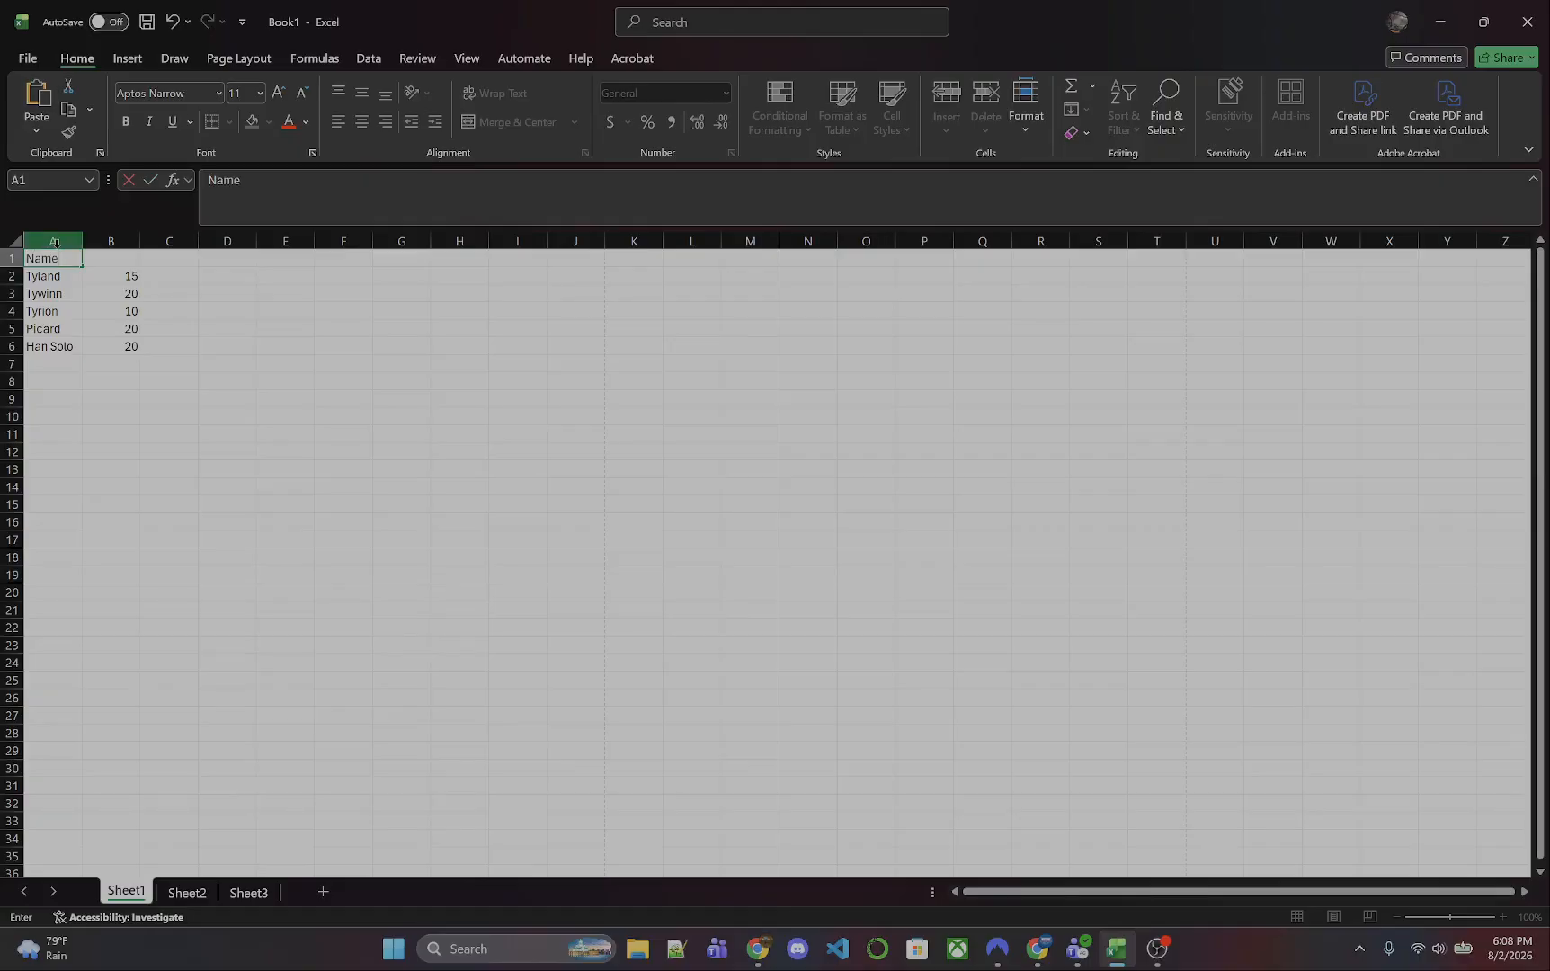
key("Tab")
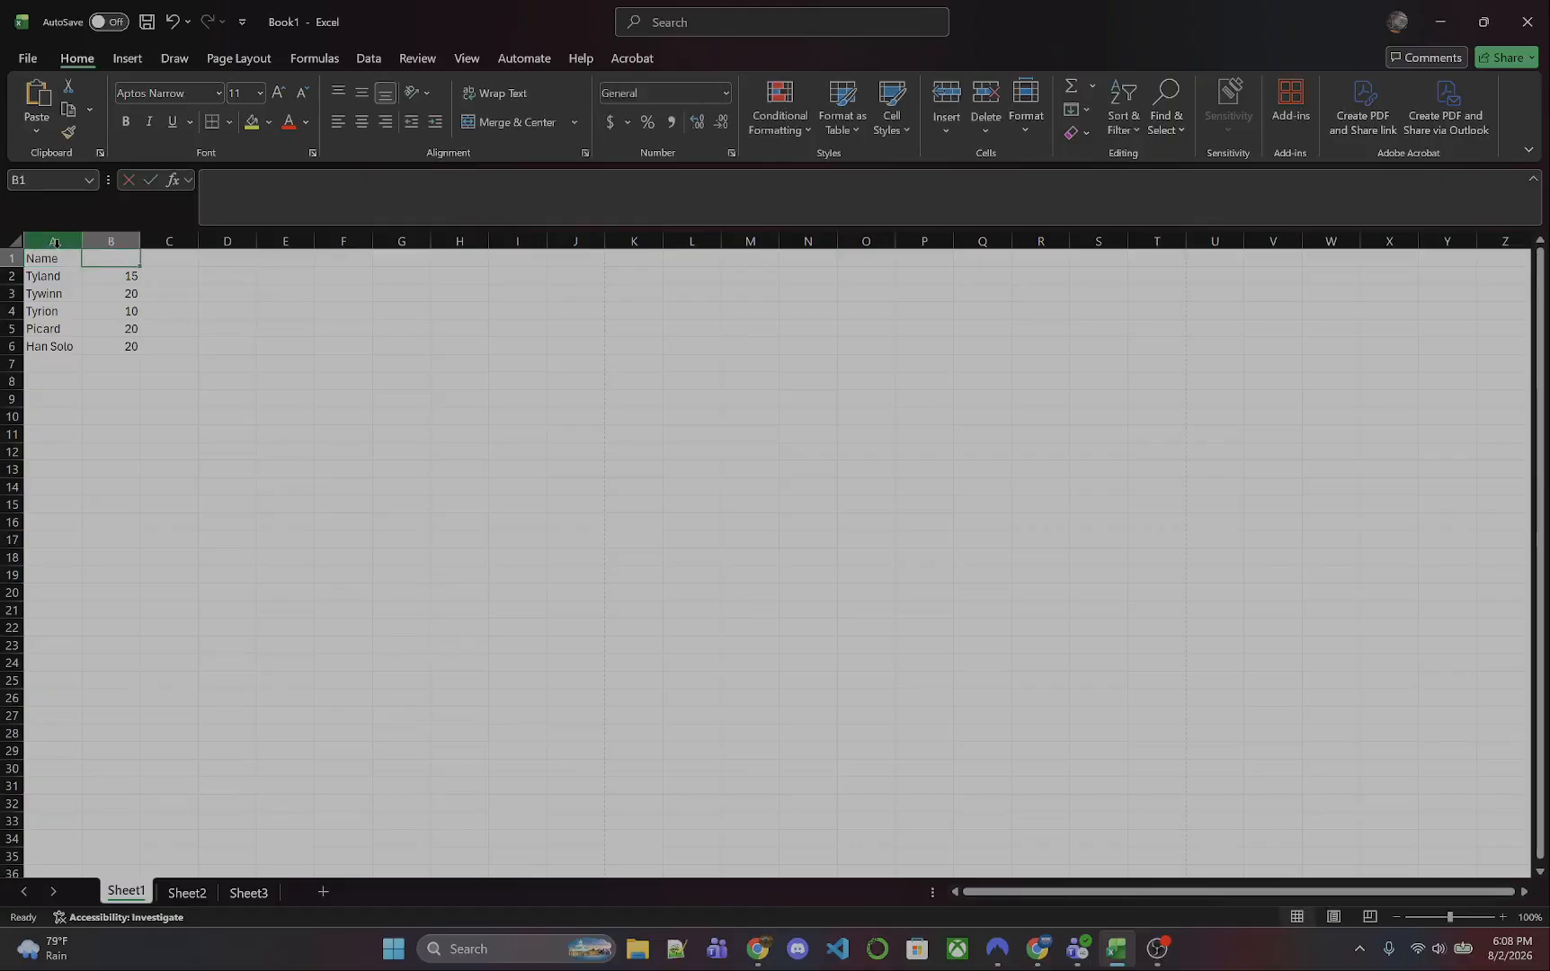
type("Hour")
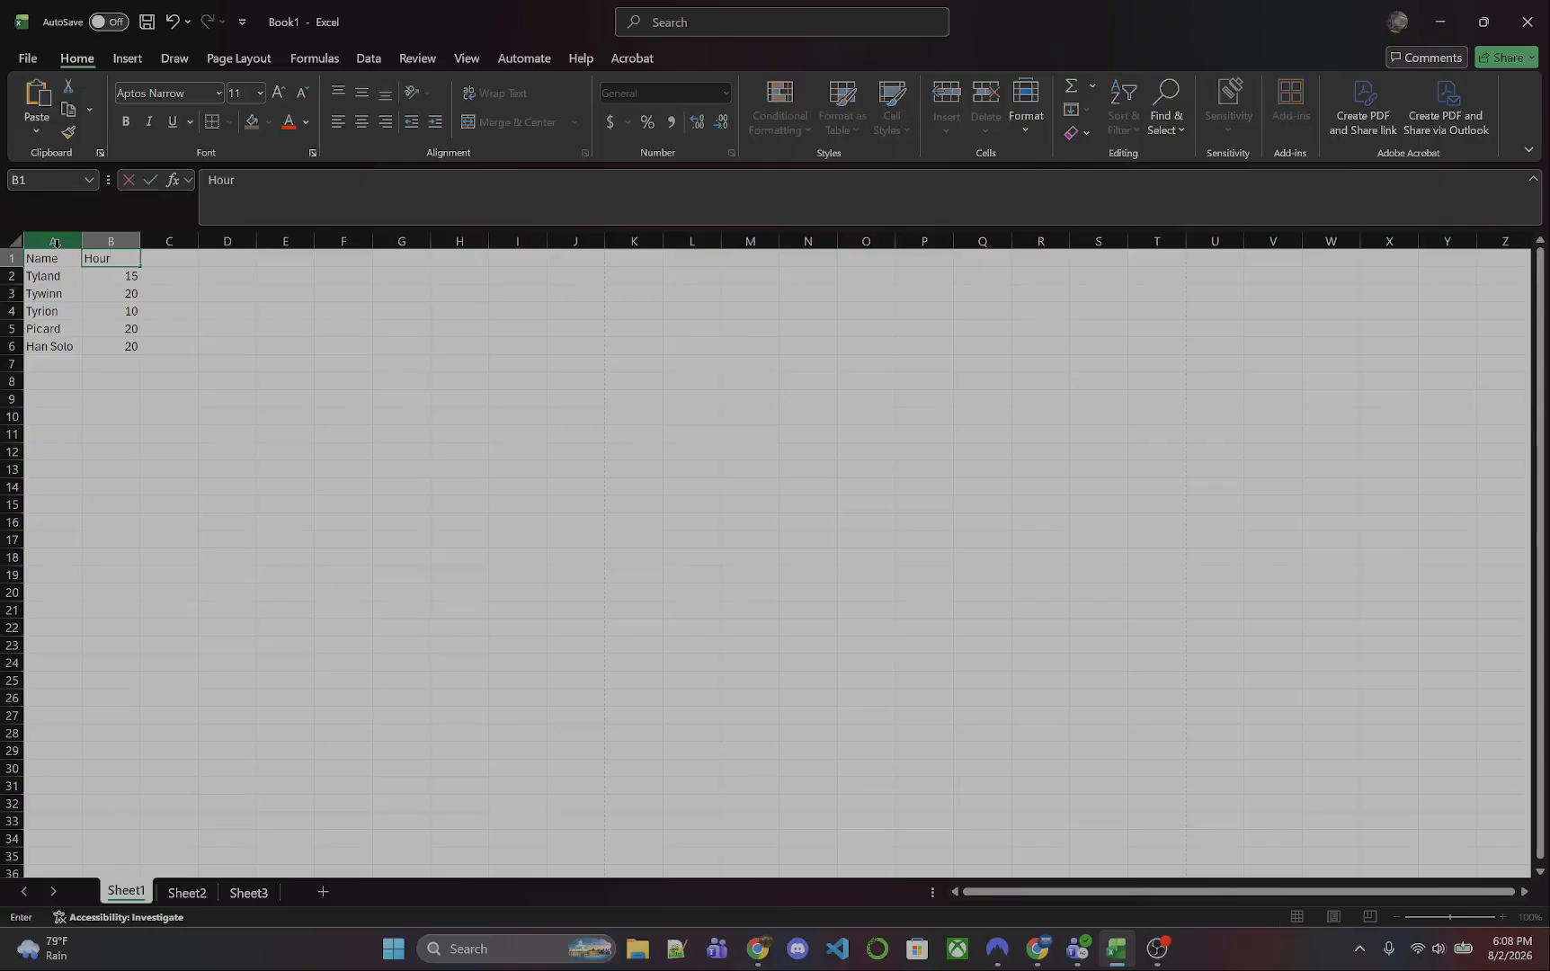
type("ly Wage")
left_click(219, 307)
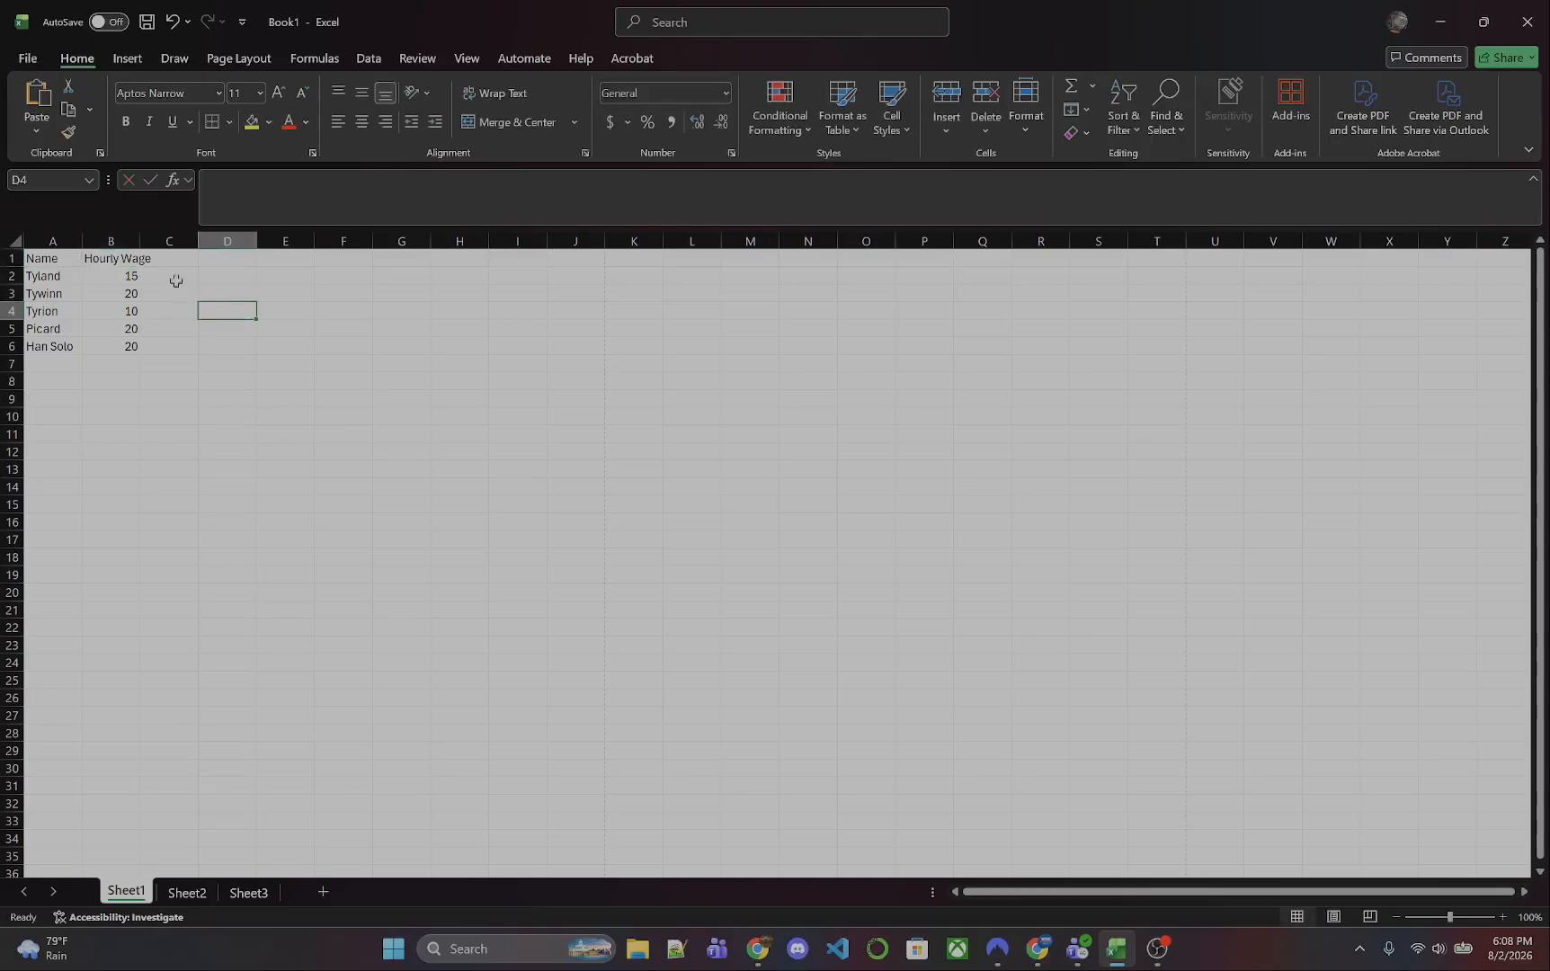
- Widen column B so that the Hourly Wage header fits inside it
left_click(130, 237)
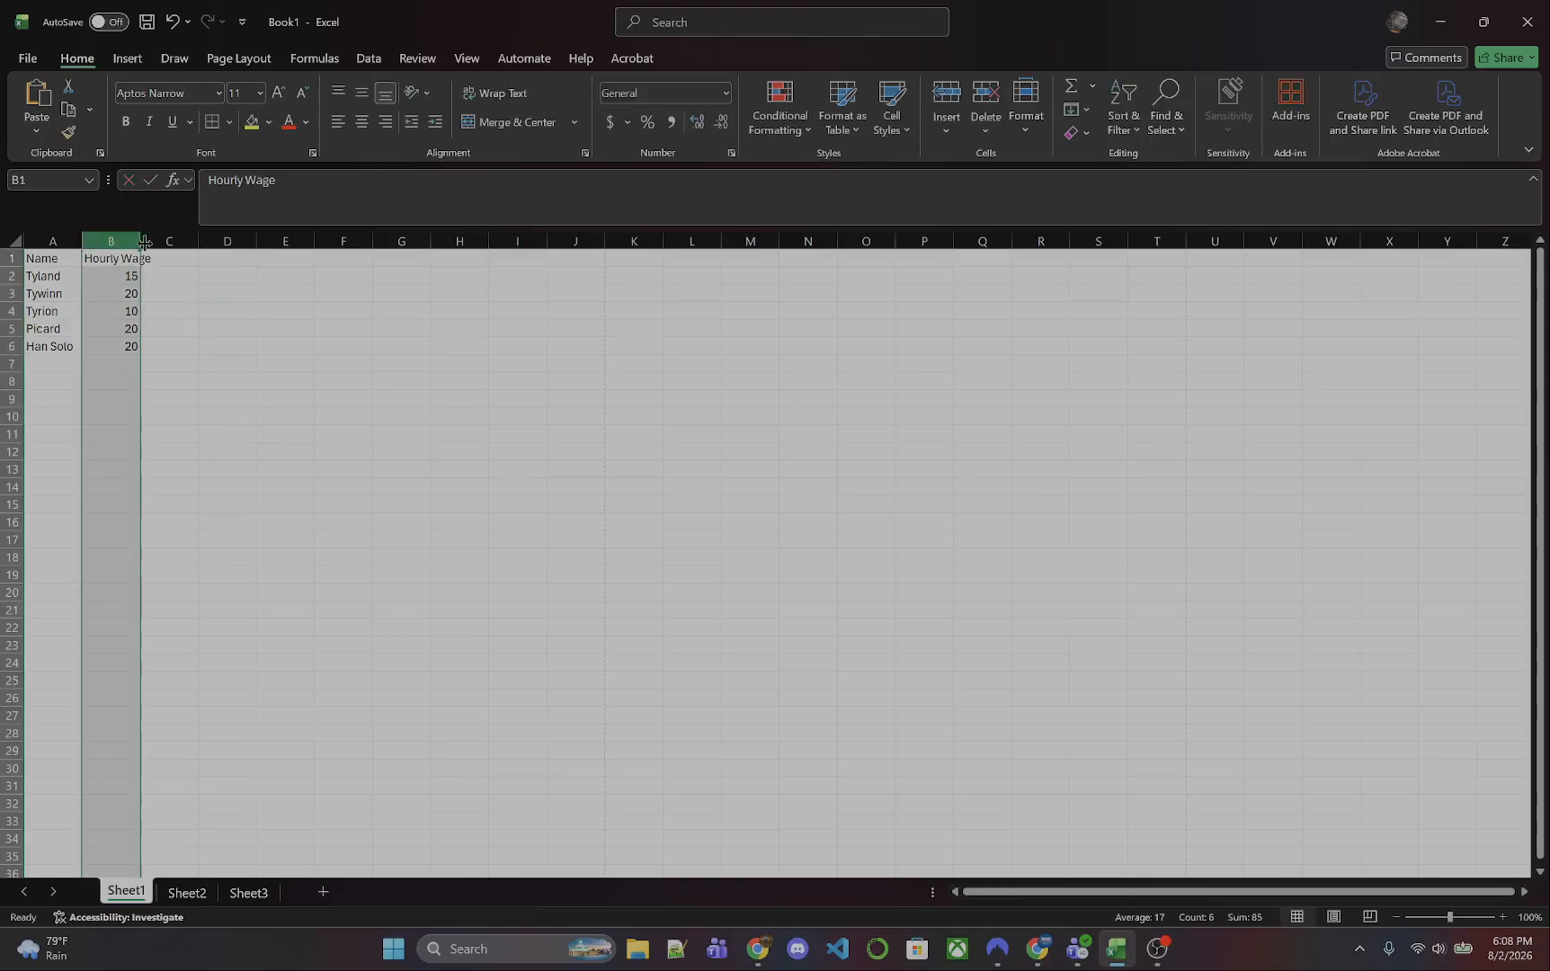
left_click_drag(141, 240, 158, 245)
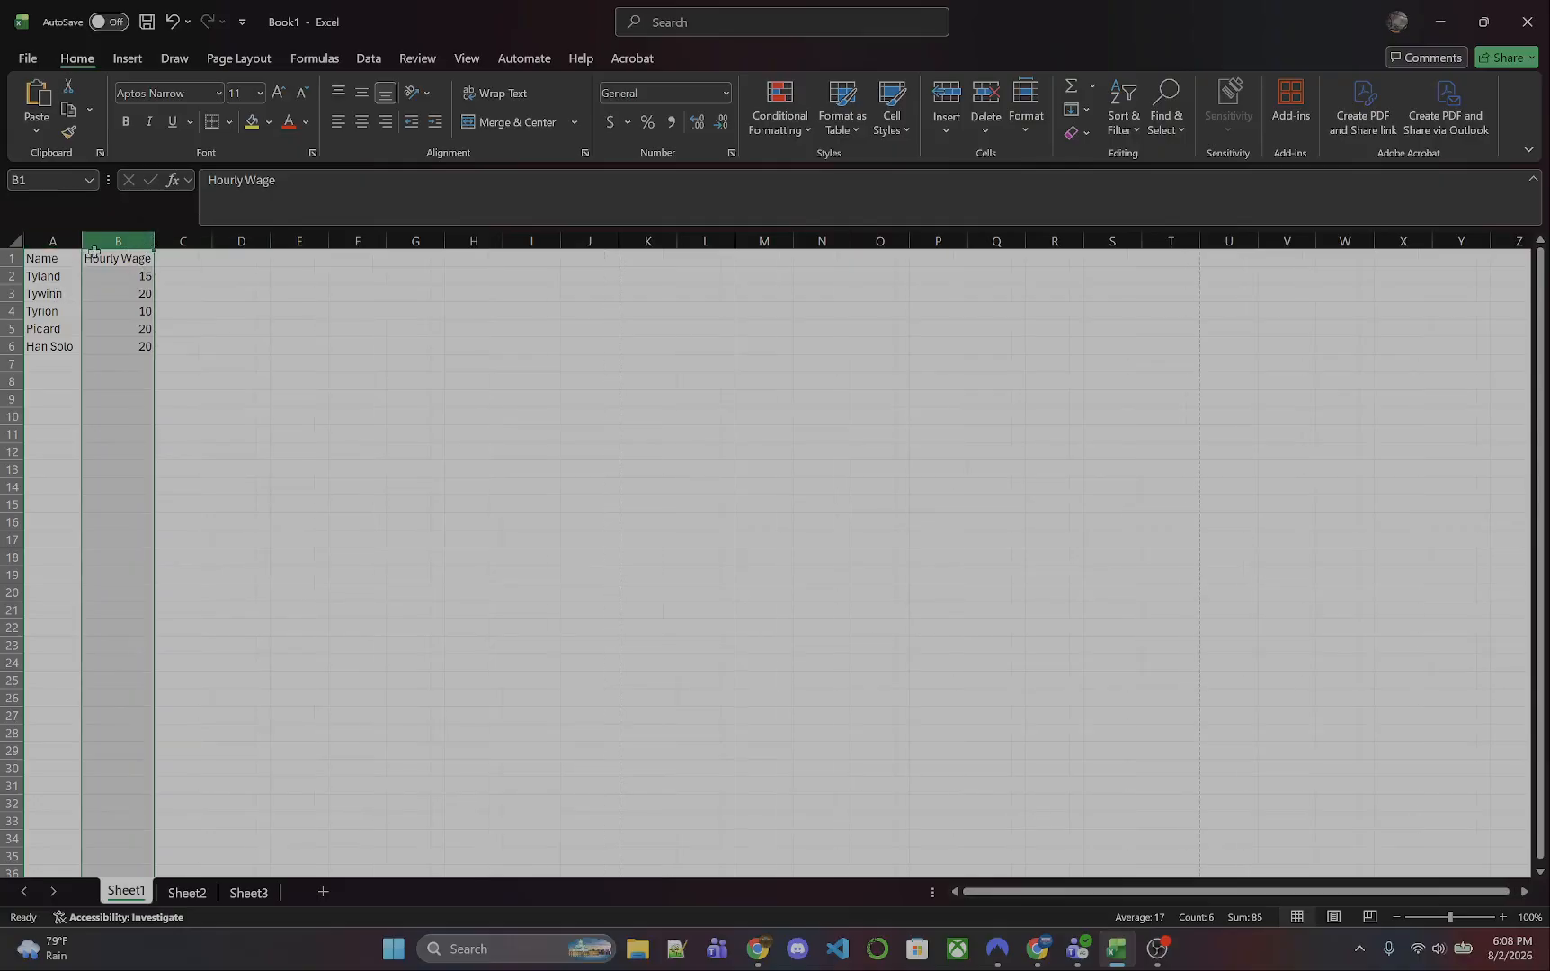
left_click(185, 330)
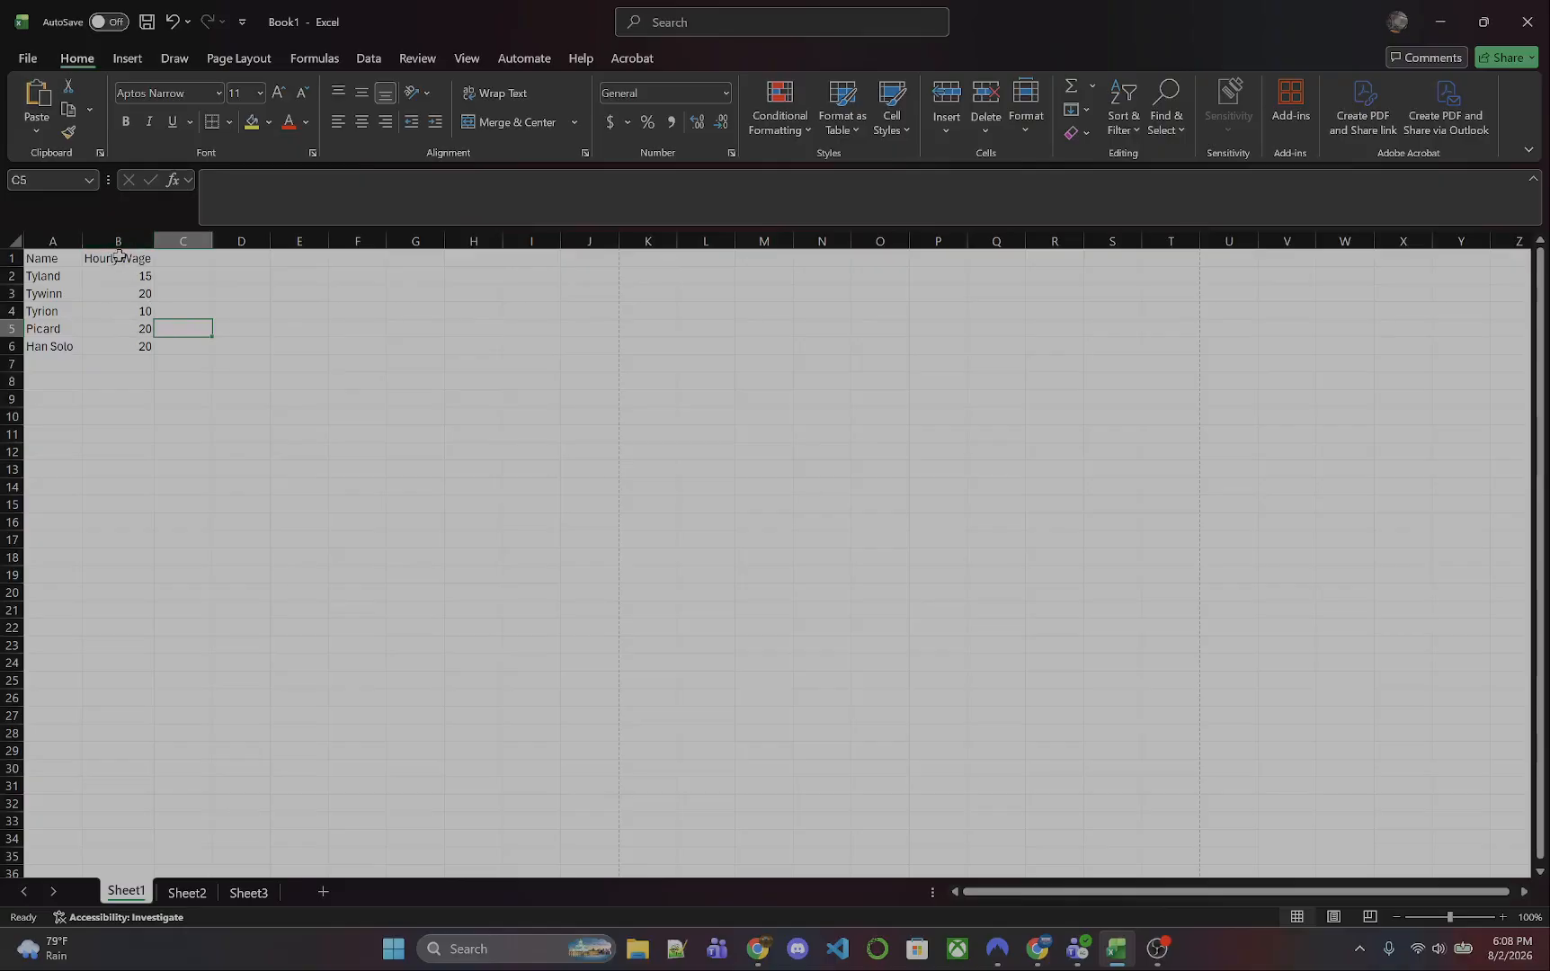
- Insert an empty column before the Name column
left_click(51, 240)
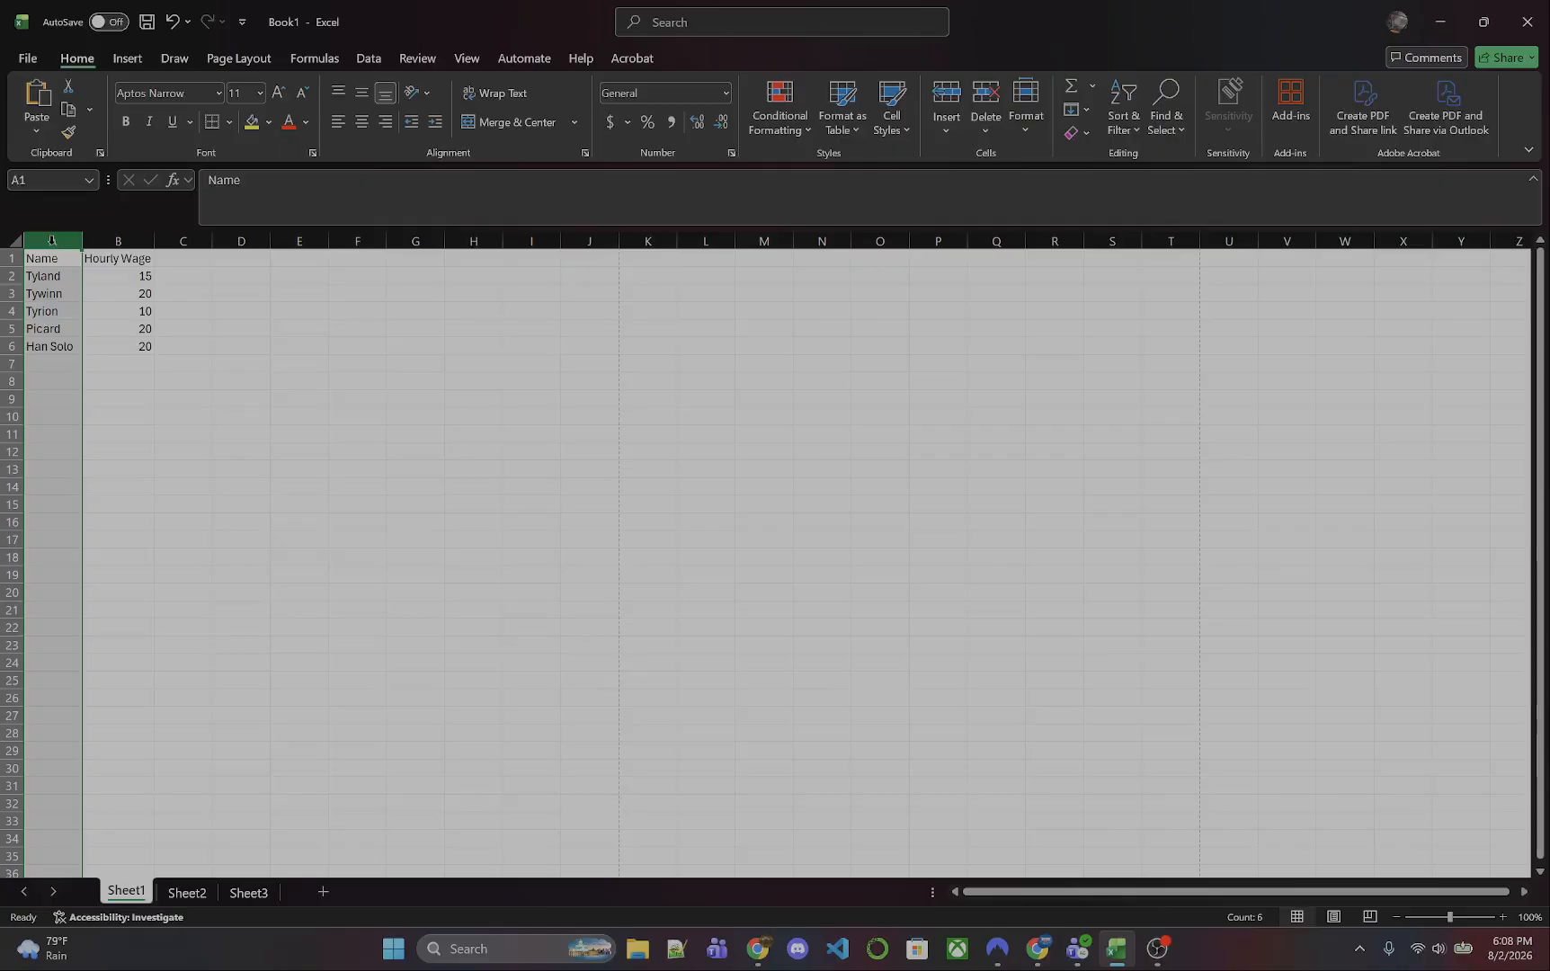
right_click(52, 240)
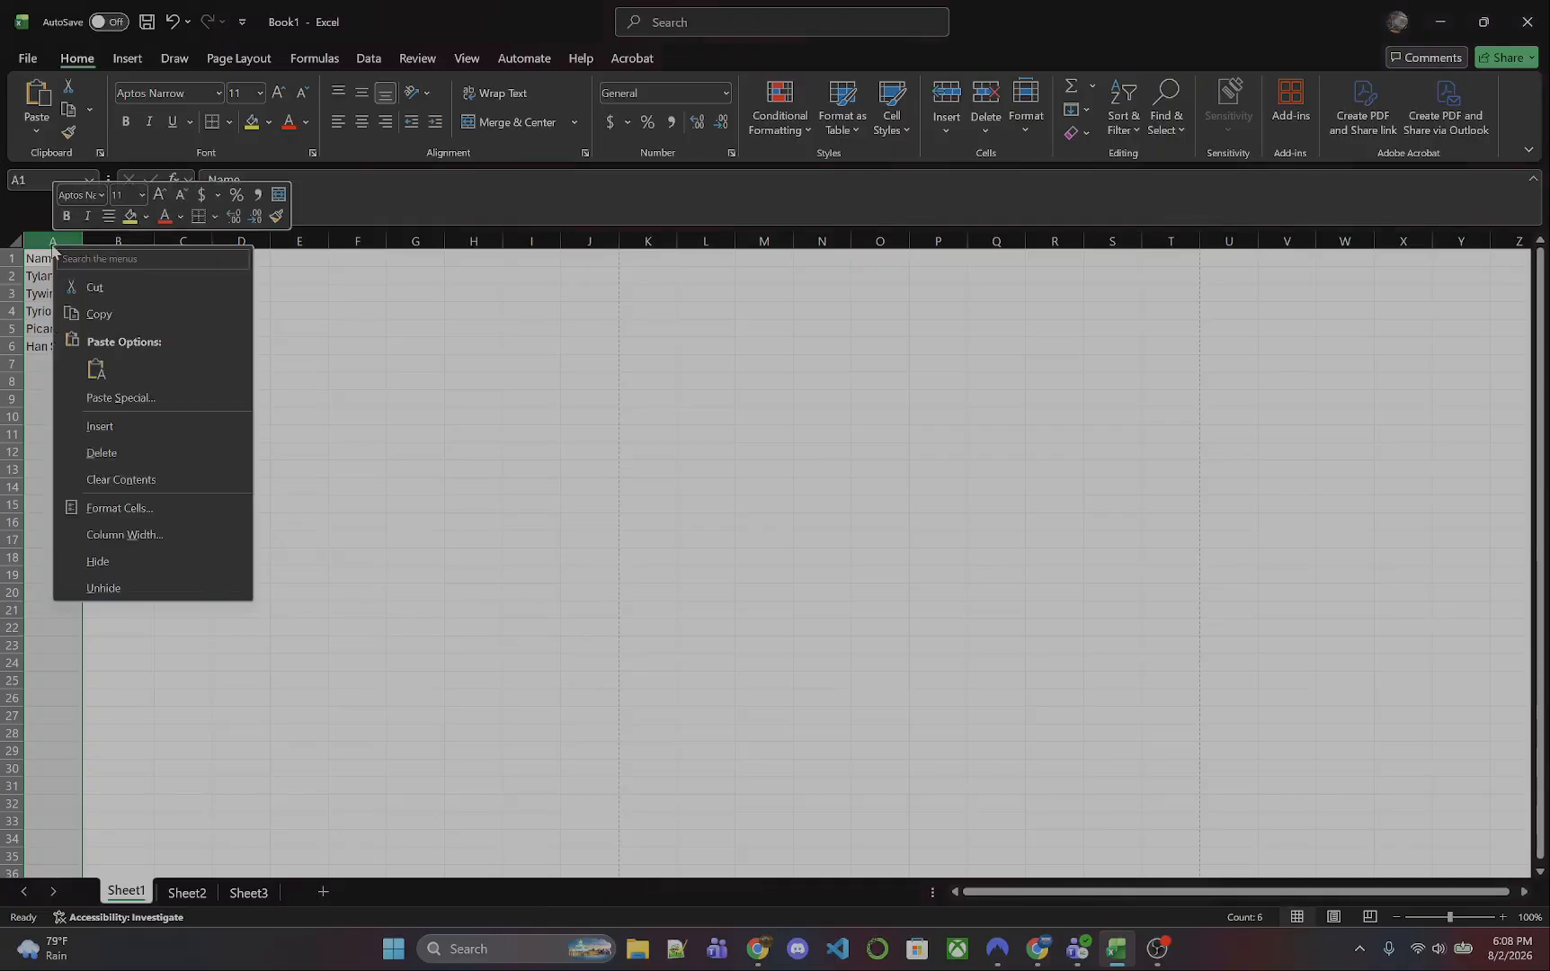
left_click(100, 426)
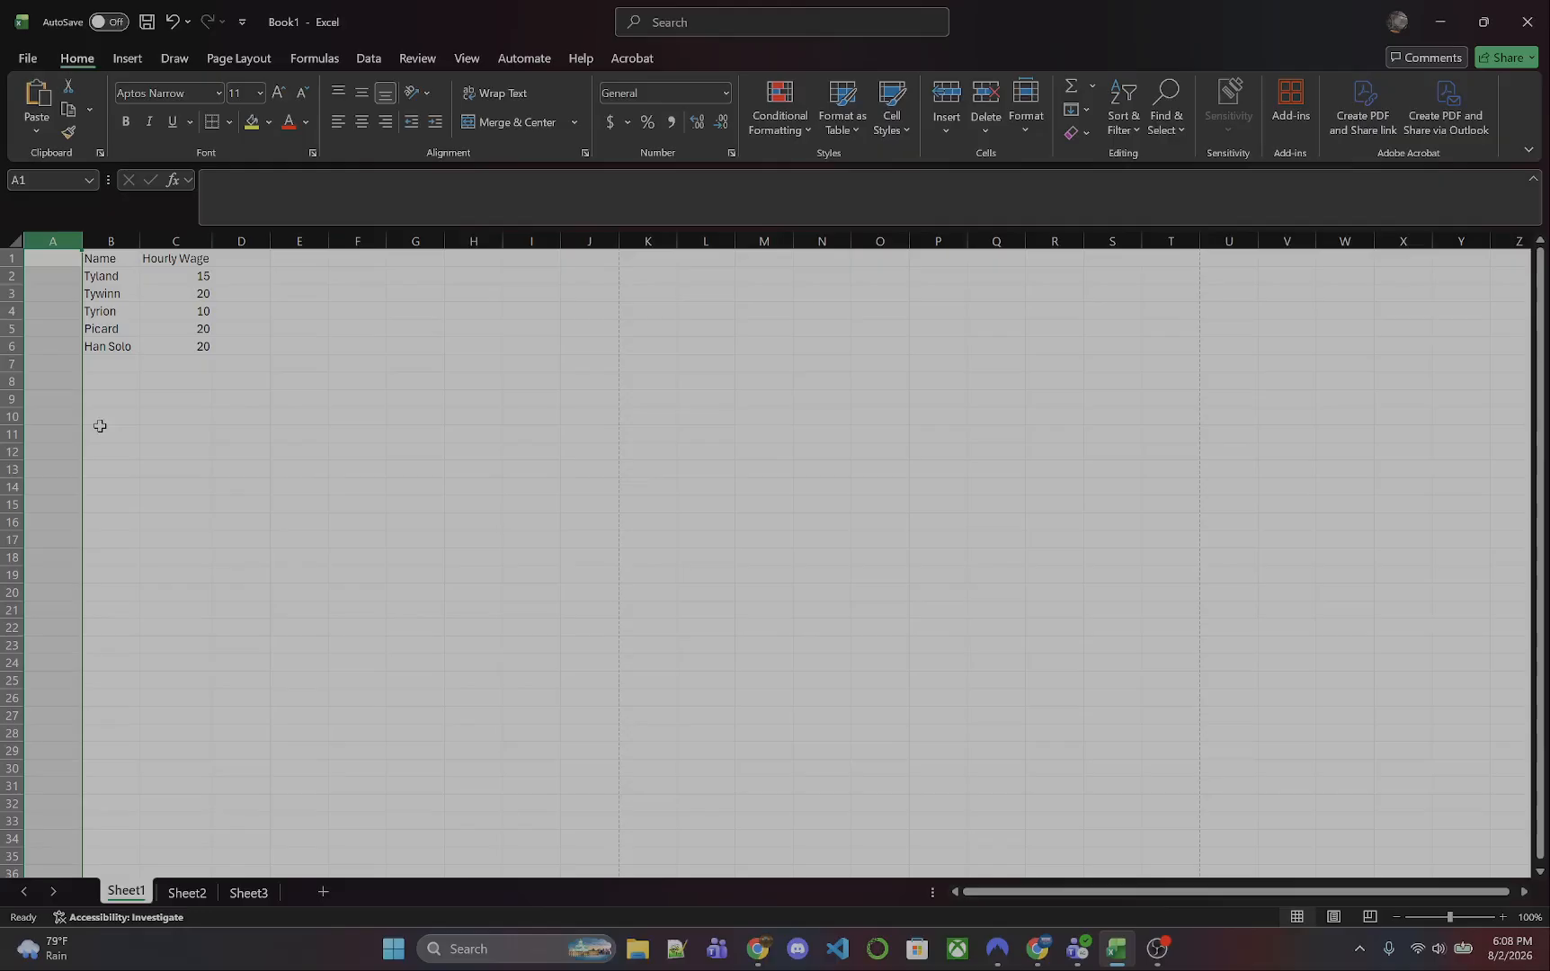
- Enter the header ID in cell A1 and the numbers 1, 2 and 3 in cells A2 through A4
left_click(51, 258)
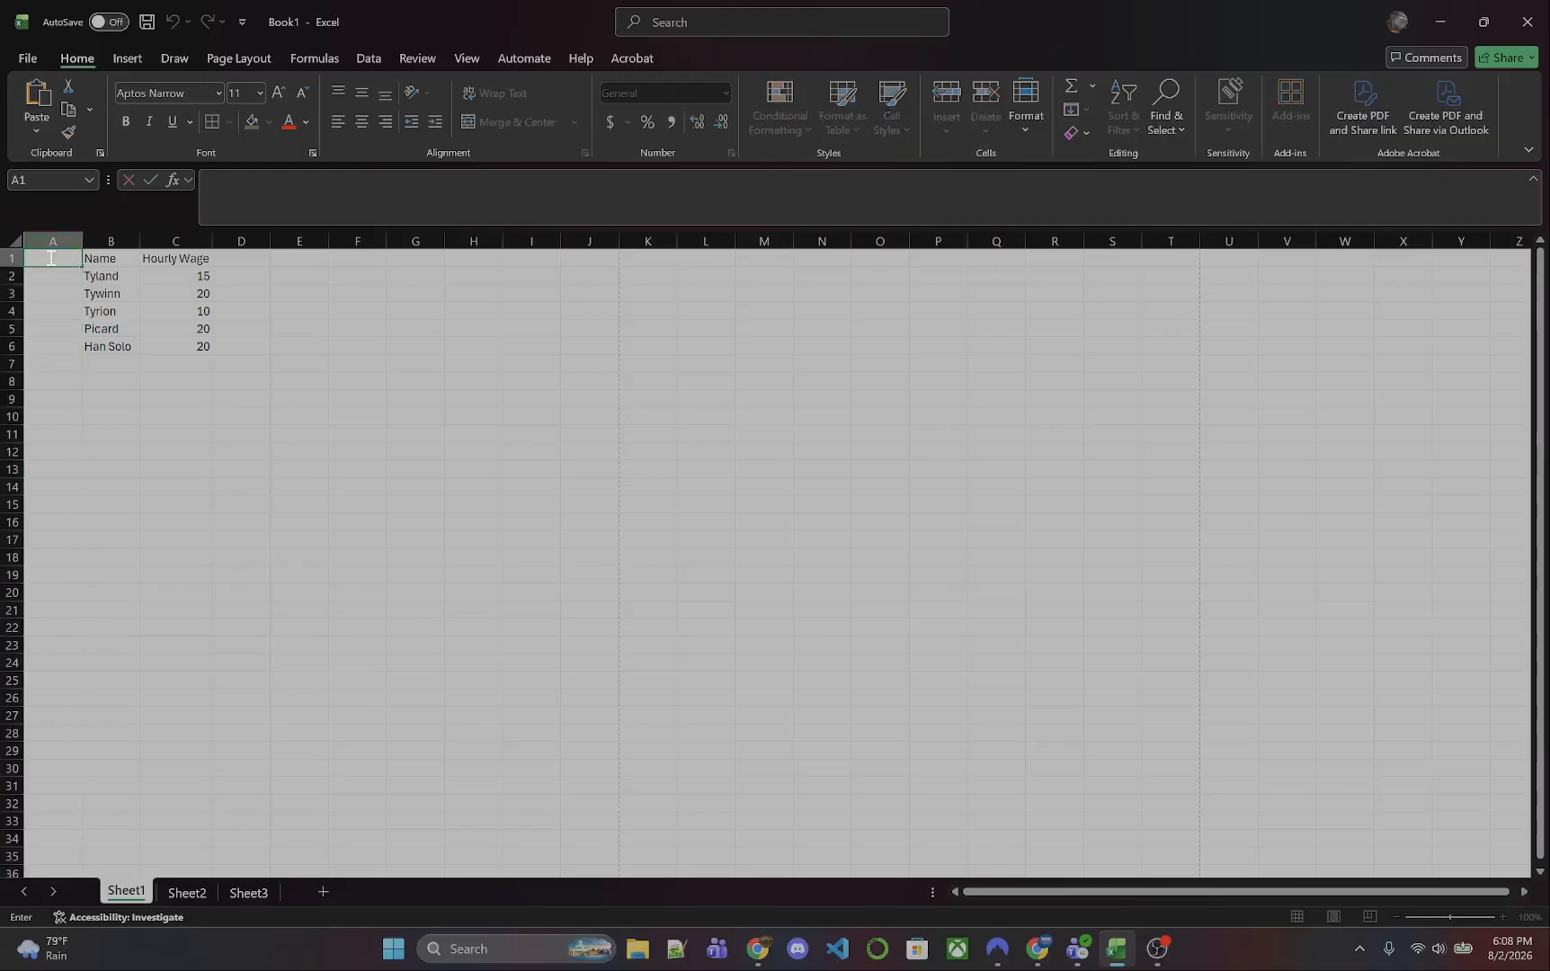
type("ID")
key("Return")
type("1")
key("Return")
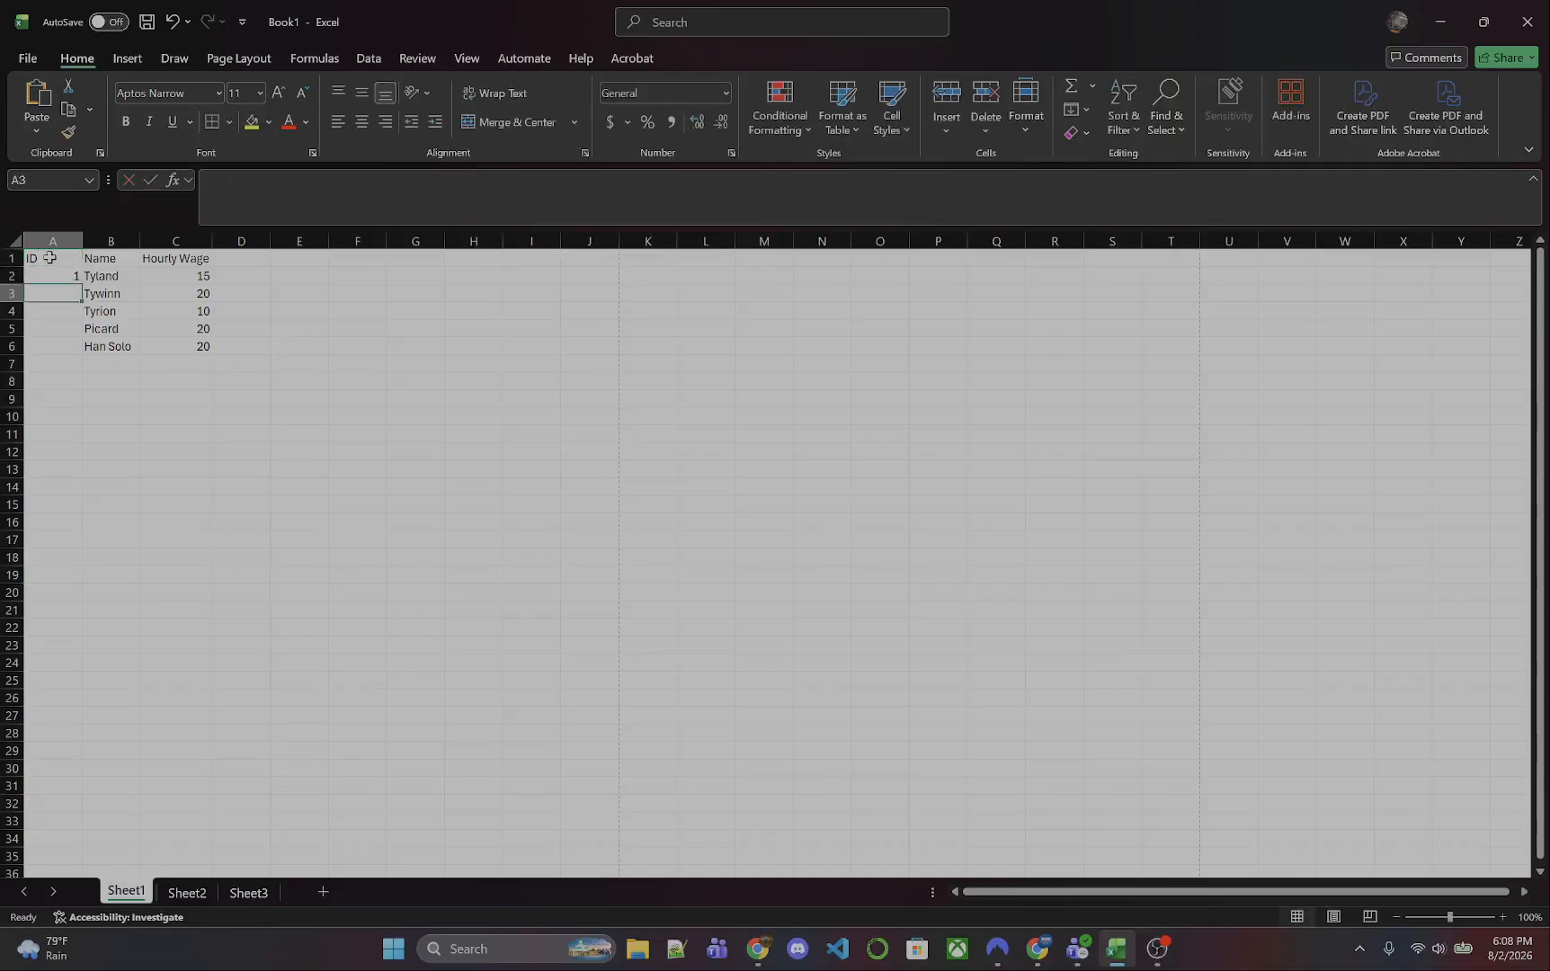
type("2")
key("Return")
type("3")
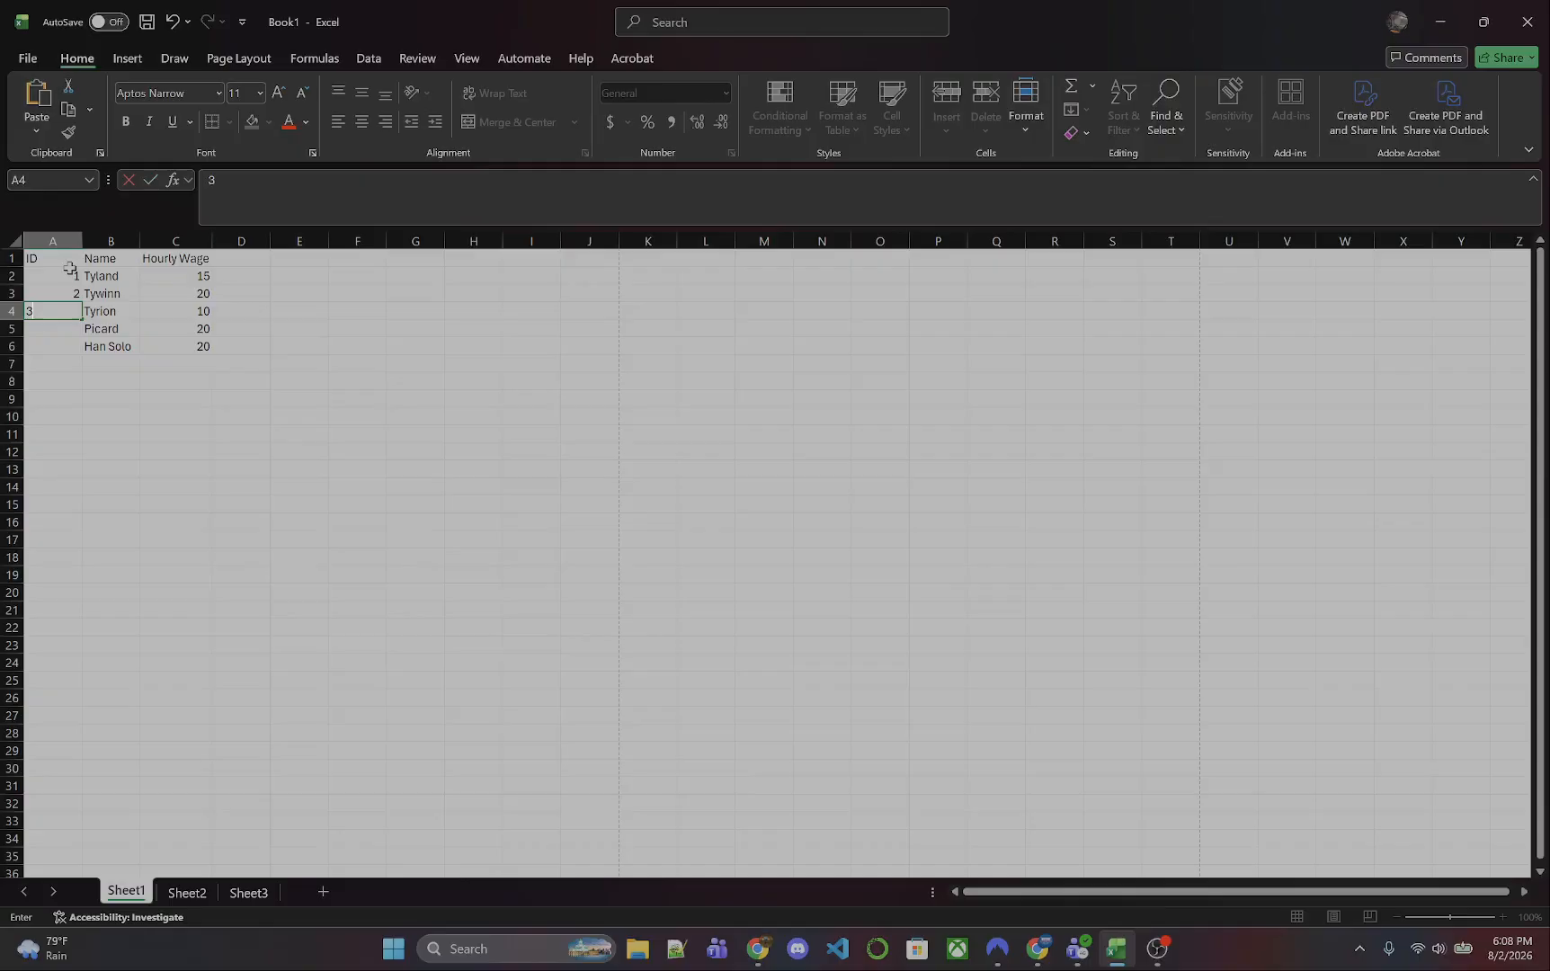
- Autofill the ID number series down to 5 in cell A6 and deselect the range
left_click_drag(64, 275, 82, 349)
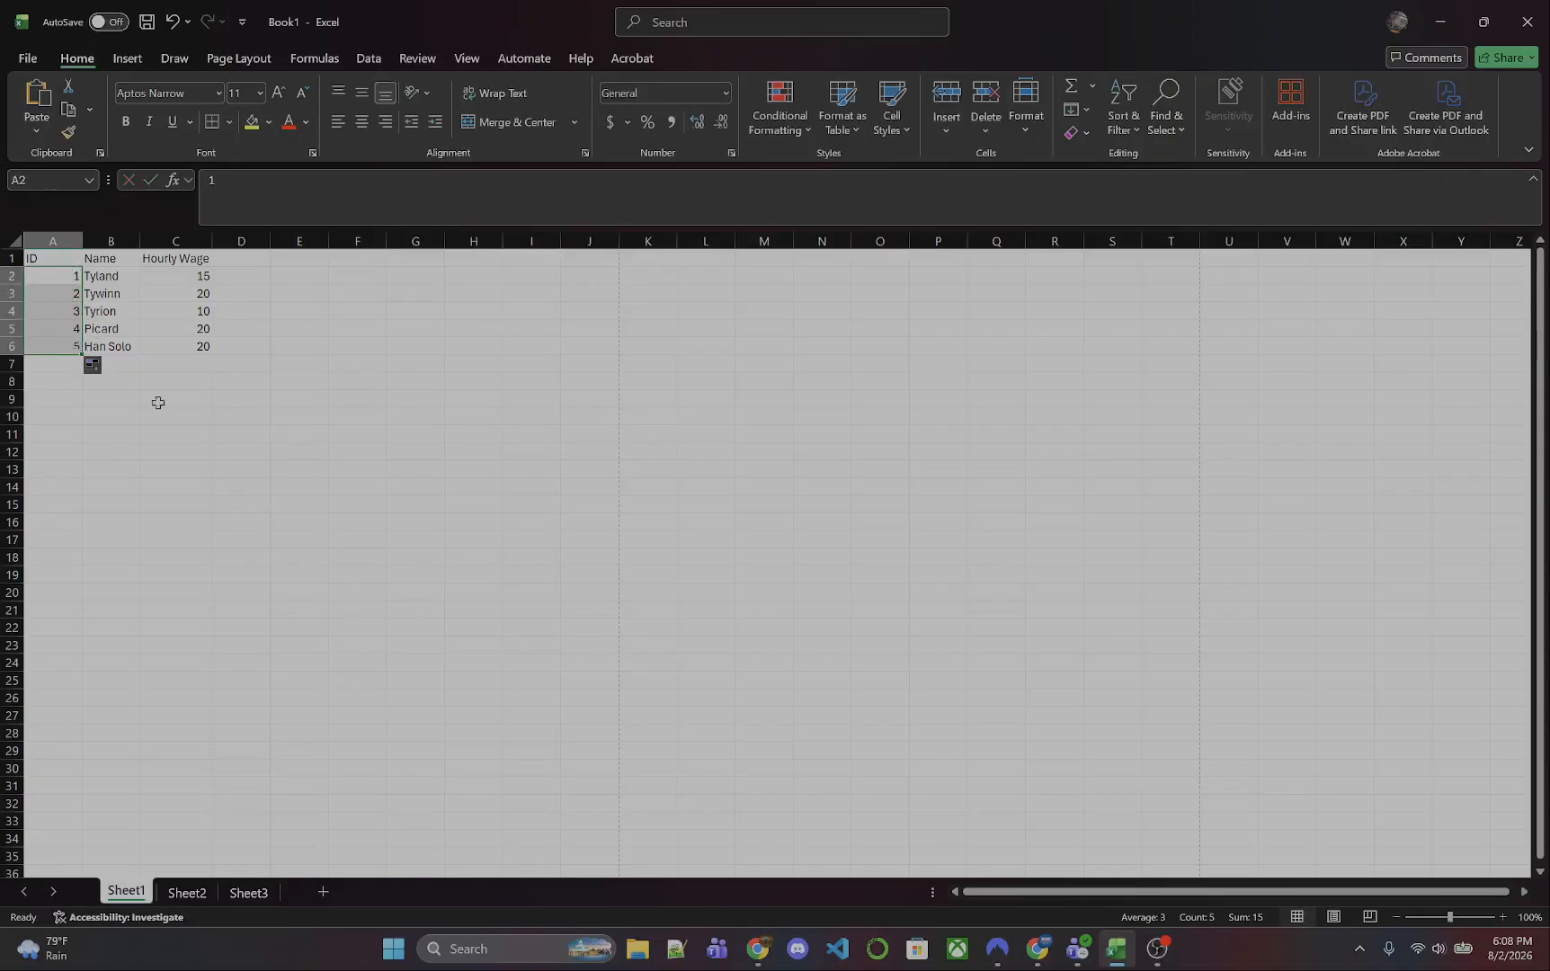
left_click(297, 405)
left_click(218, 416)
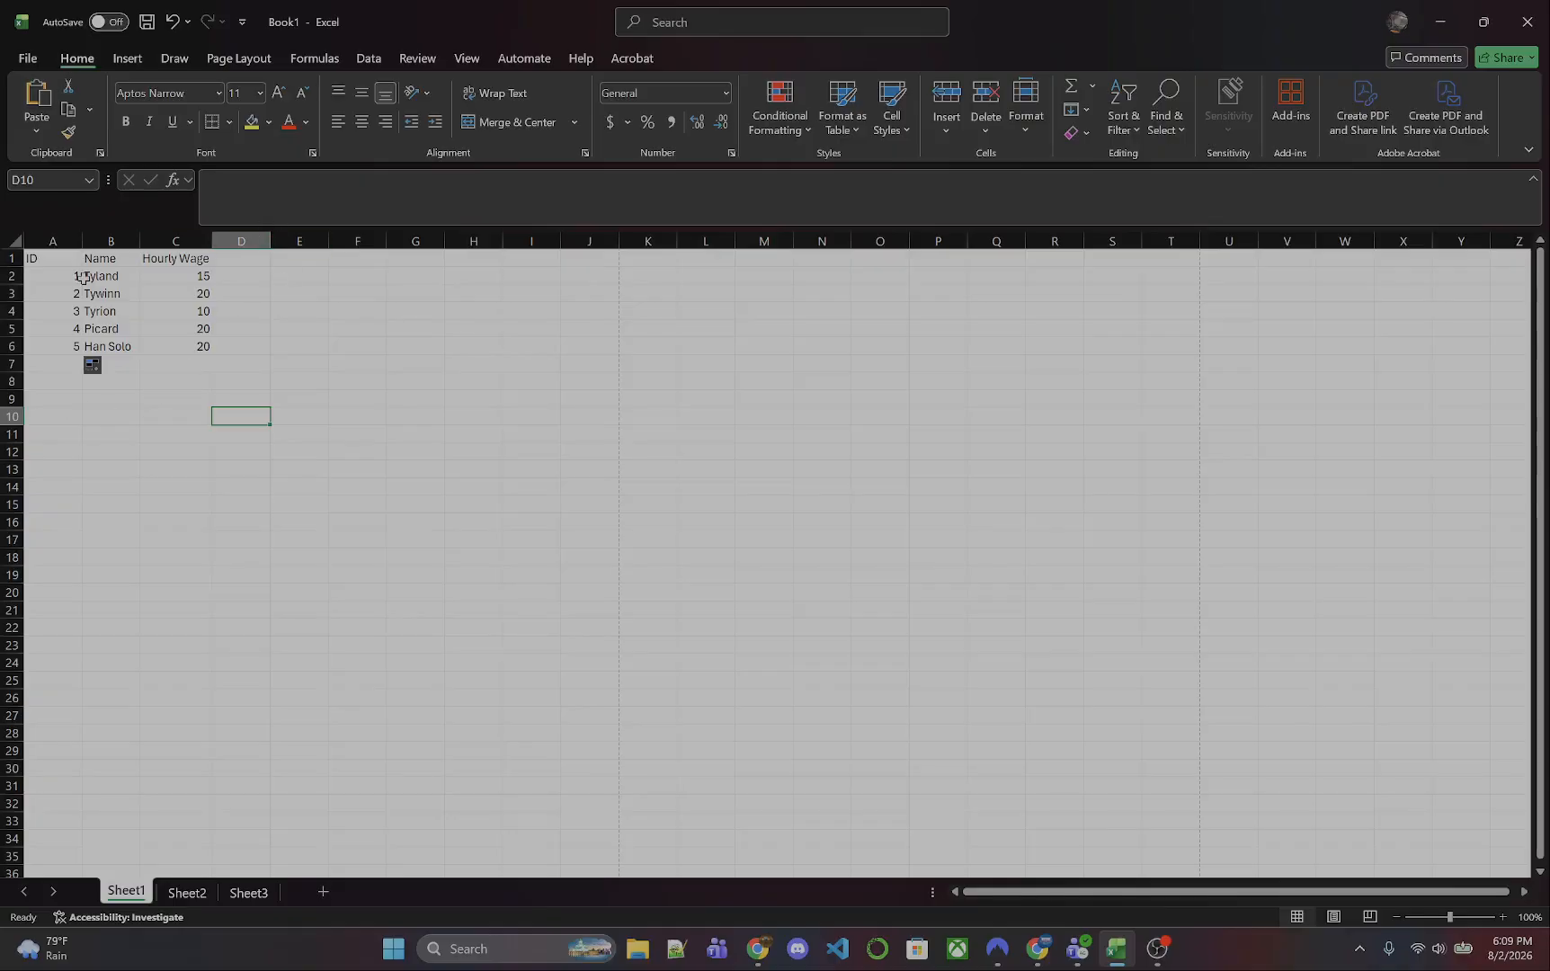
- Make the ID, Name and Hourly Wage headers in cells A1, B1 and C1 bold
left_click(54, 261)
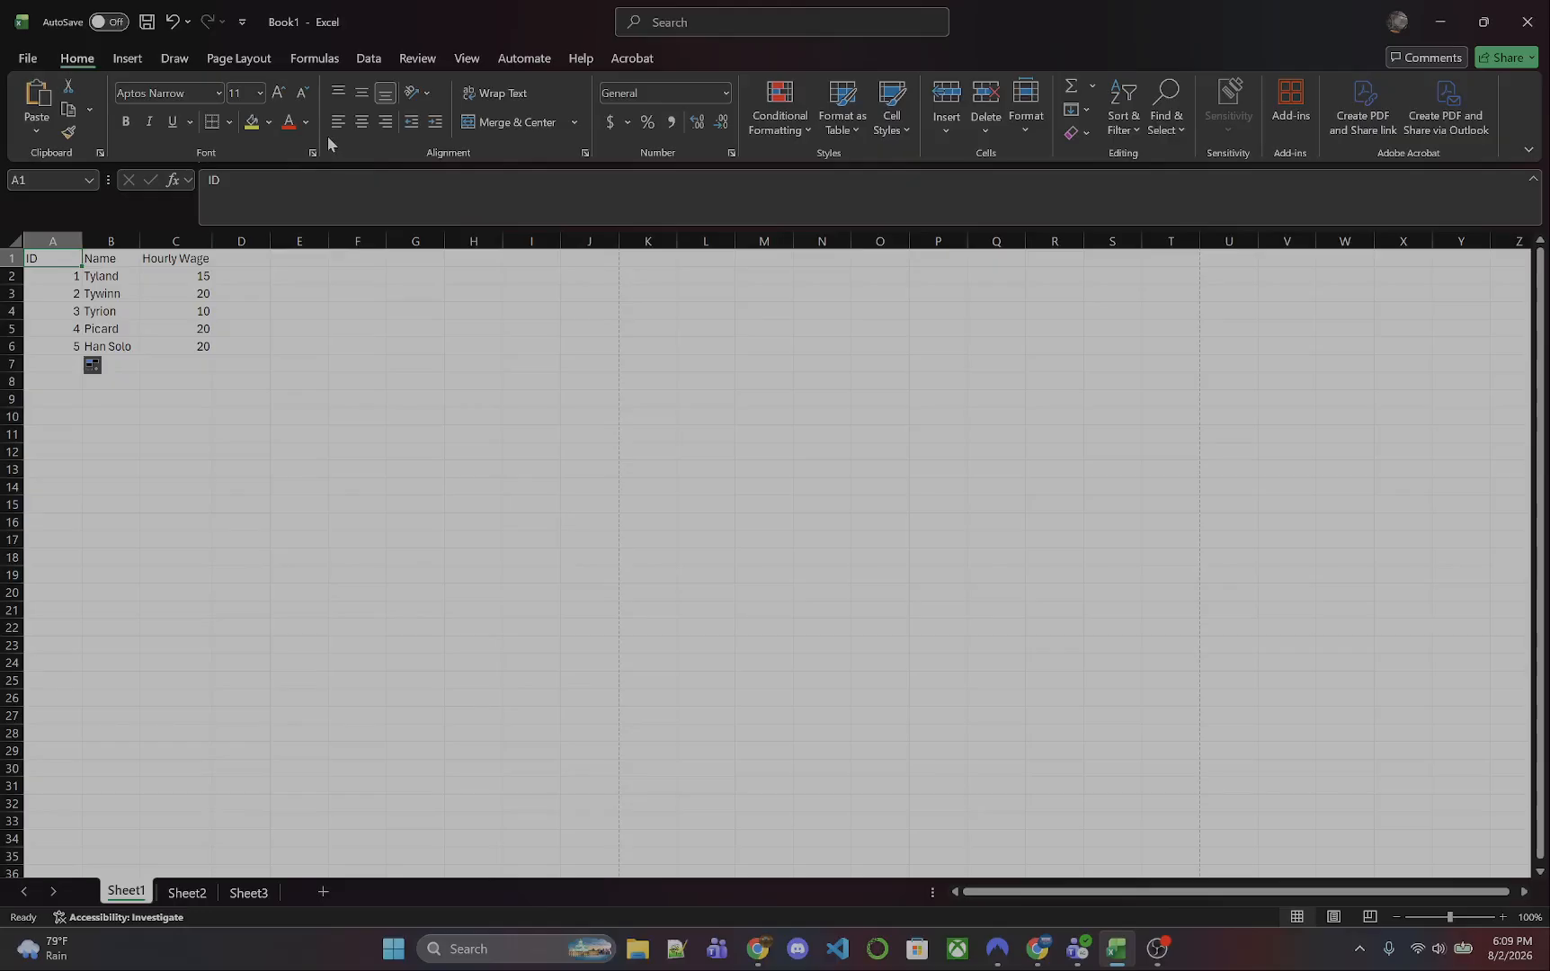
left_click(126, 121)
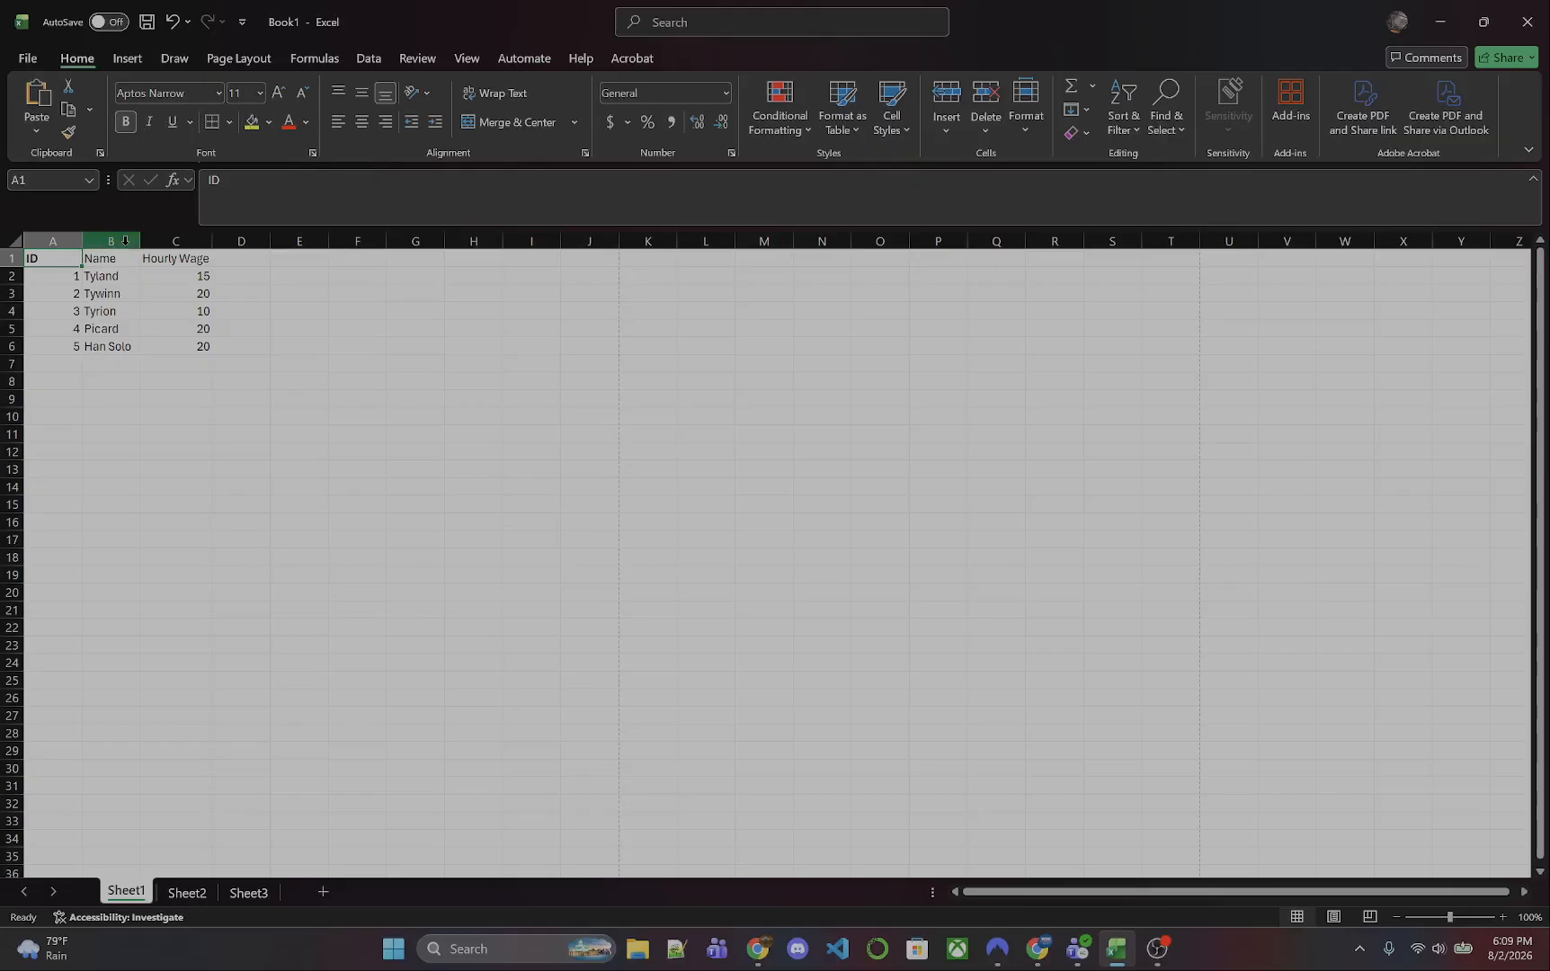
left_click(113, 258)
left_click(126, 121)
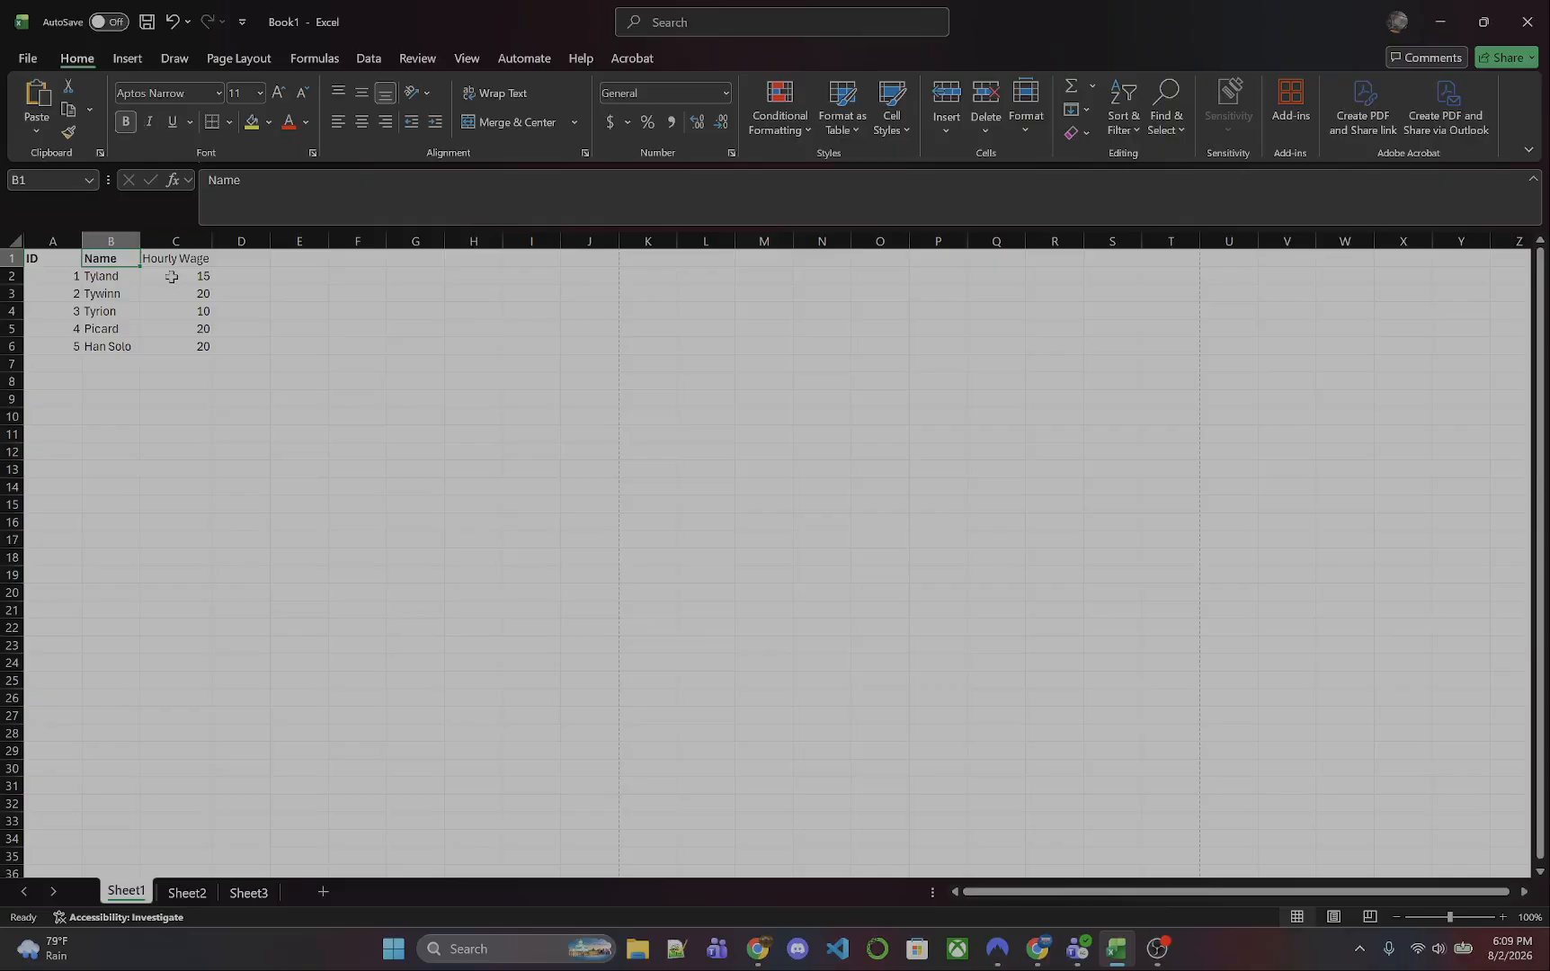
left_click(164, 259)
left_click(126, 122)
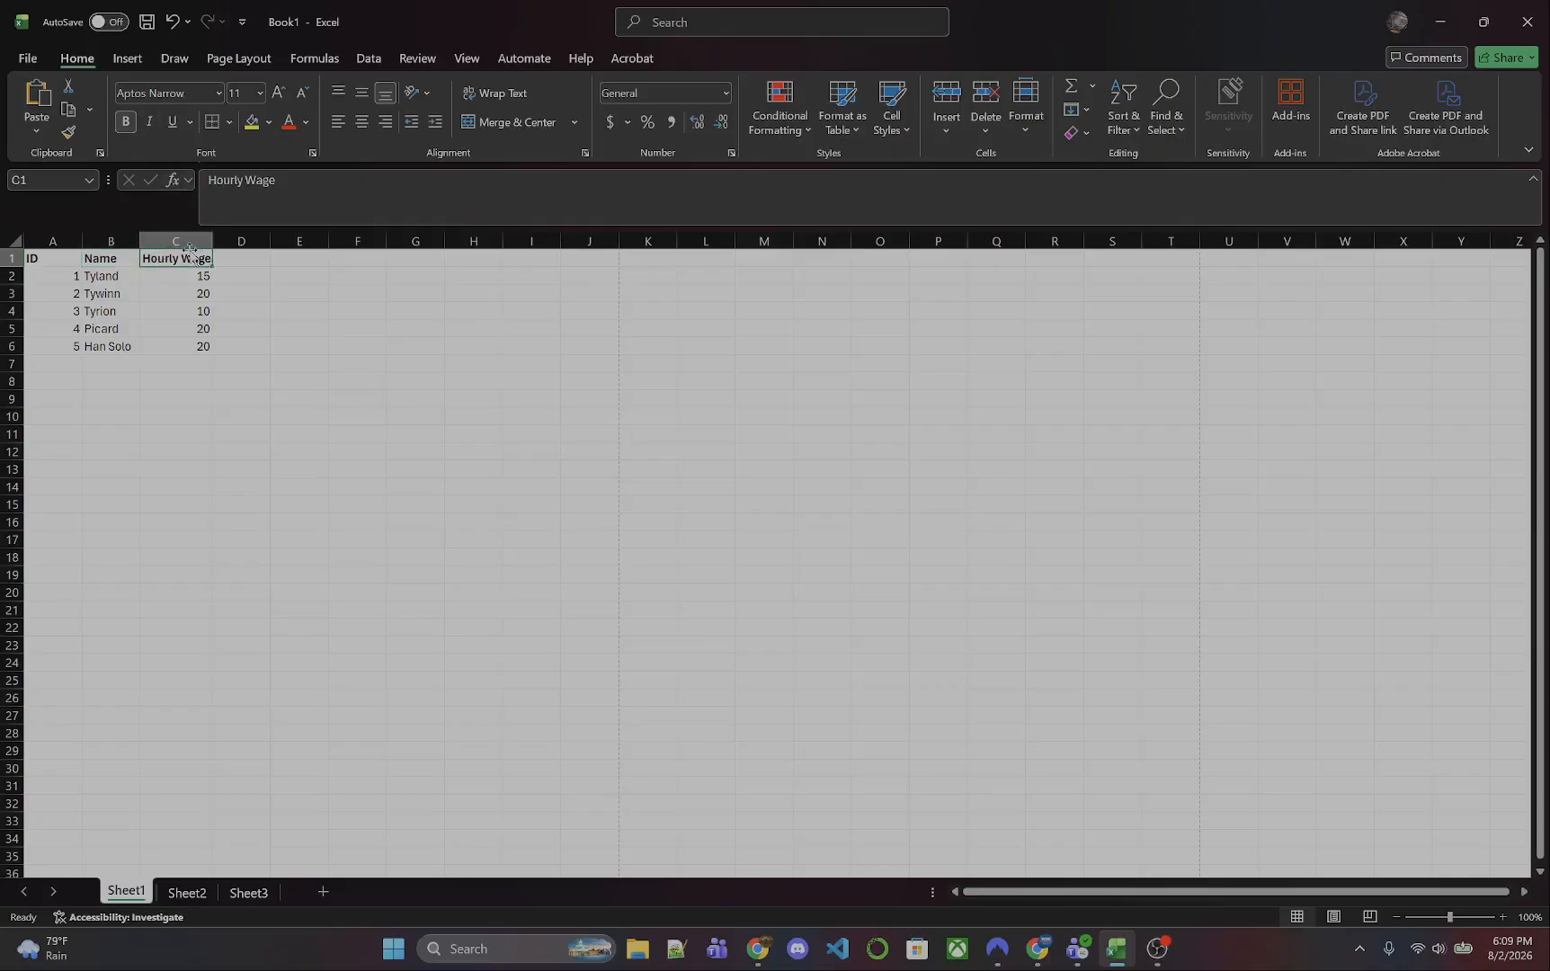
- Set the headers in A1:C1 to font size 12 and widen column C so that the Hourly Wage header fits
left_click(55, 259)
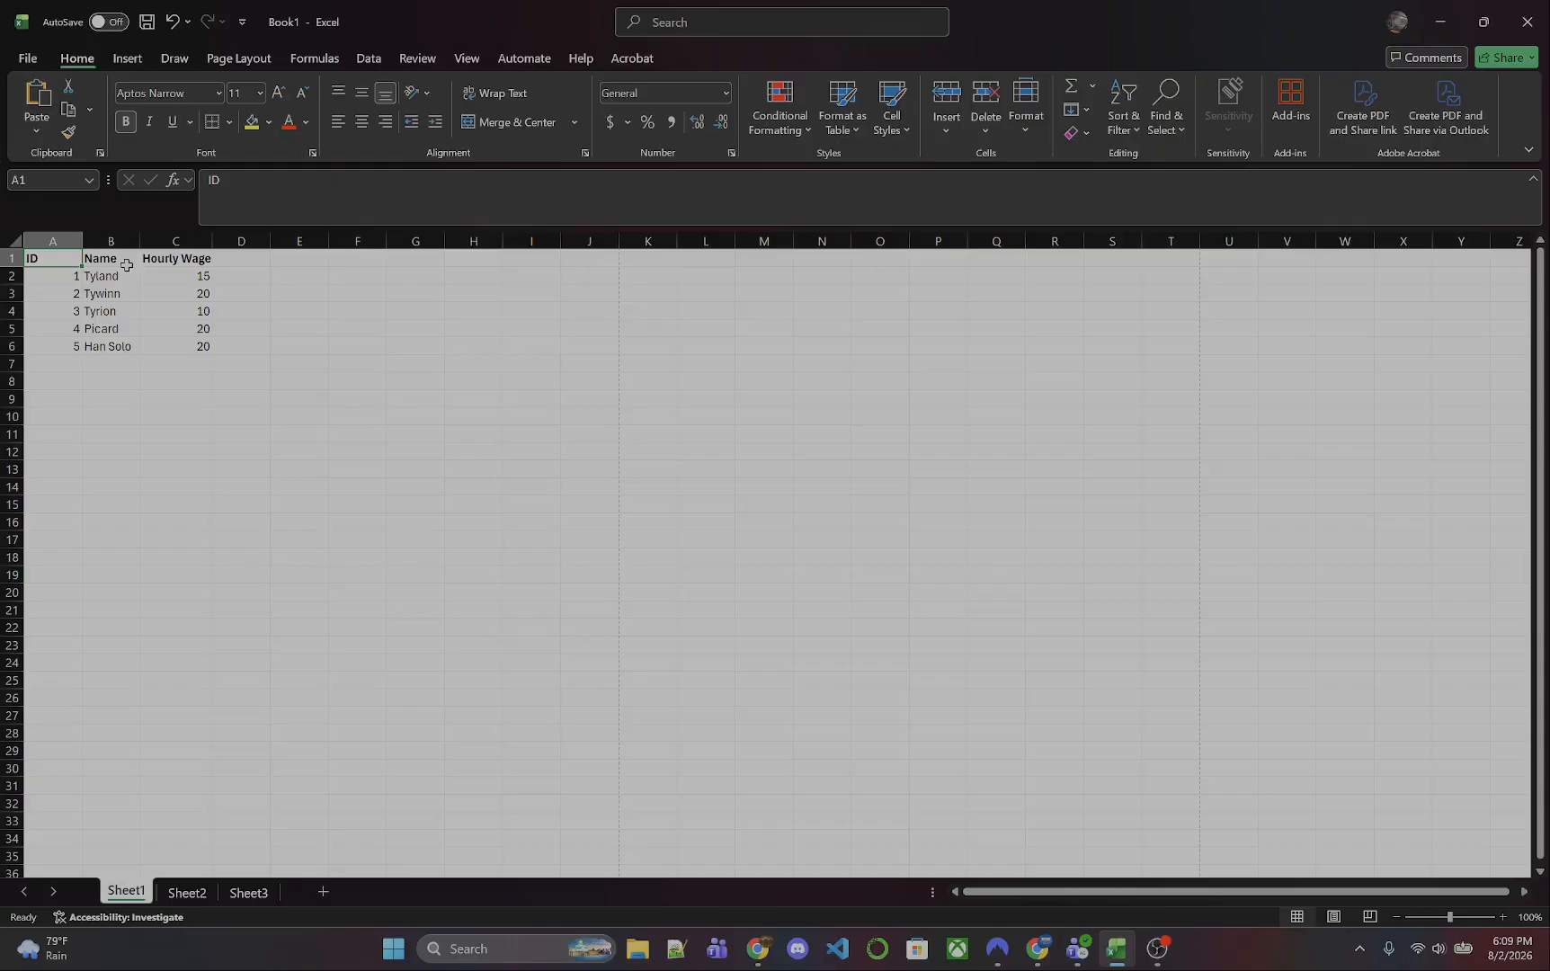
left_click(187, 259, "shift")
left_click(260, 93)
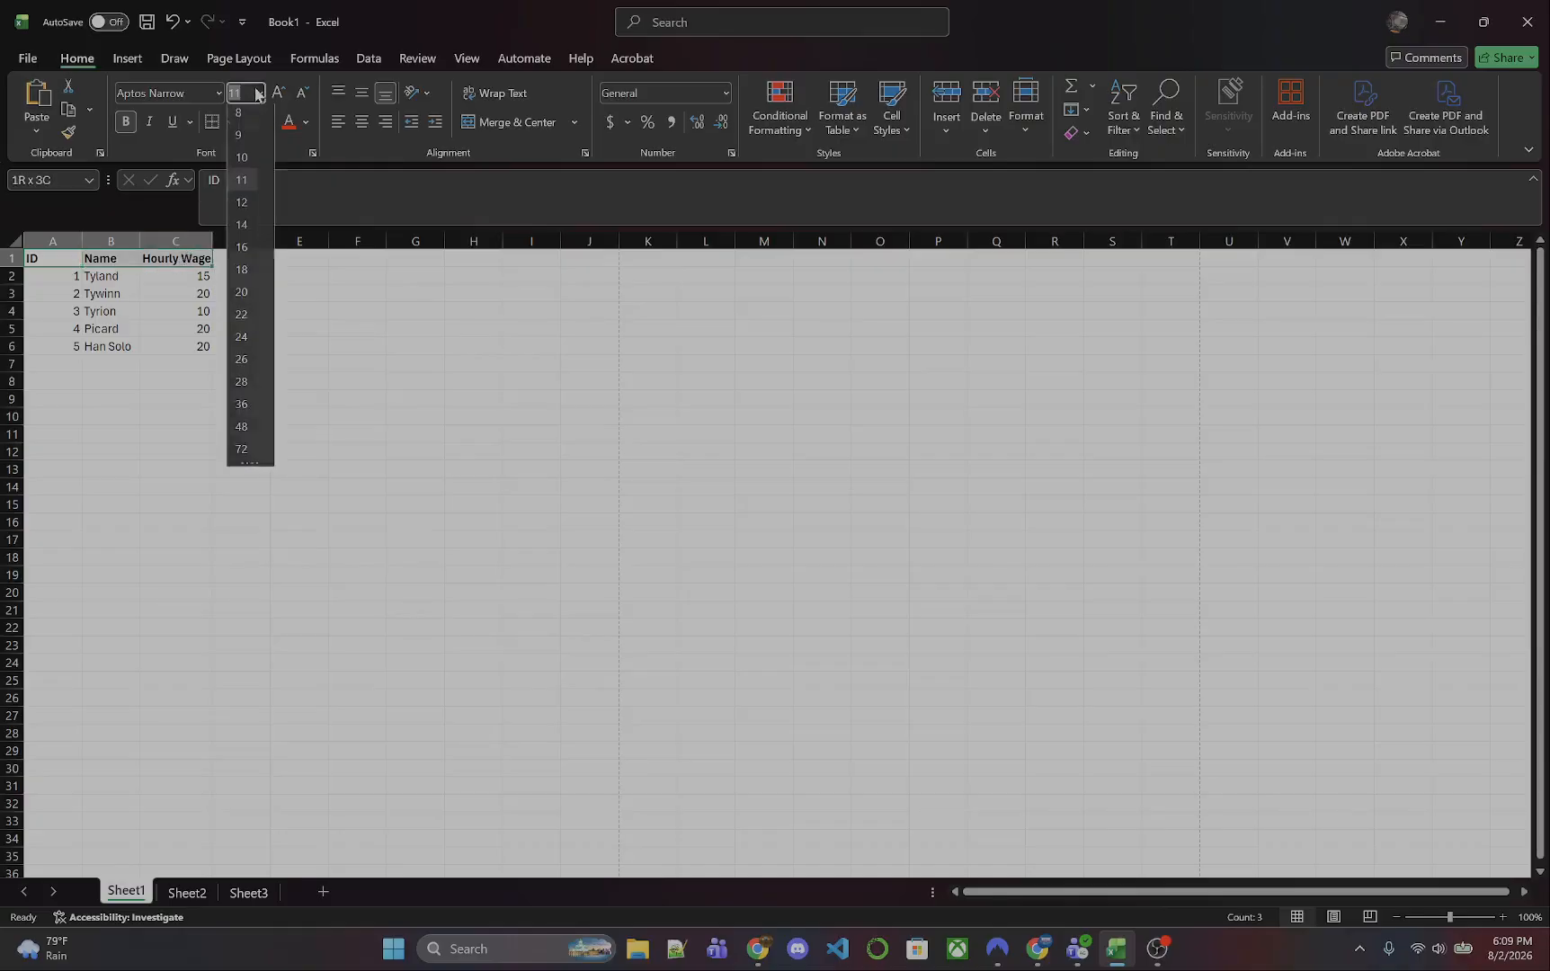
left_click(243, 206)
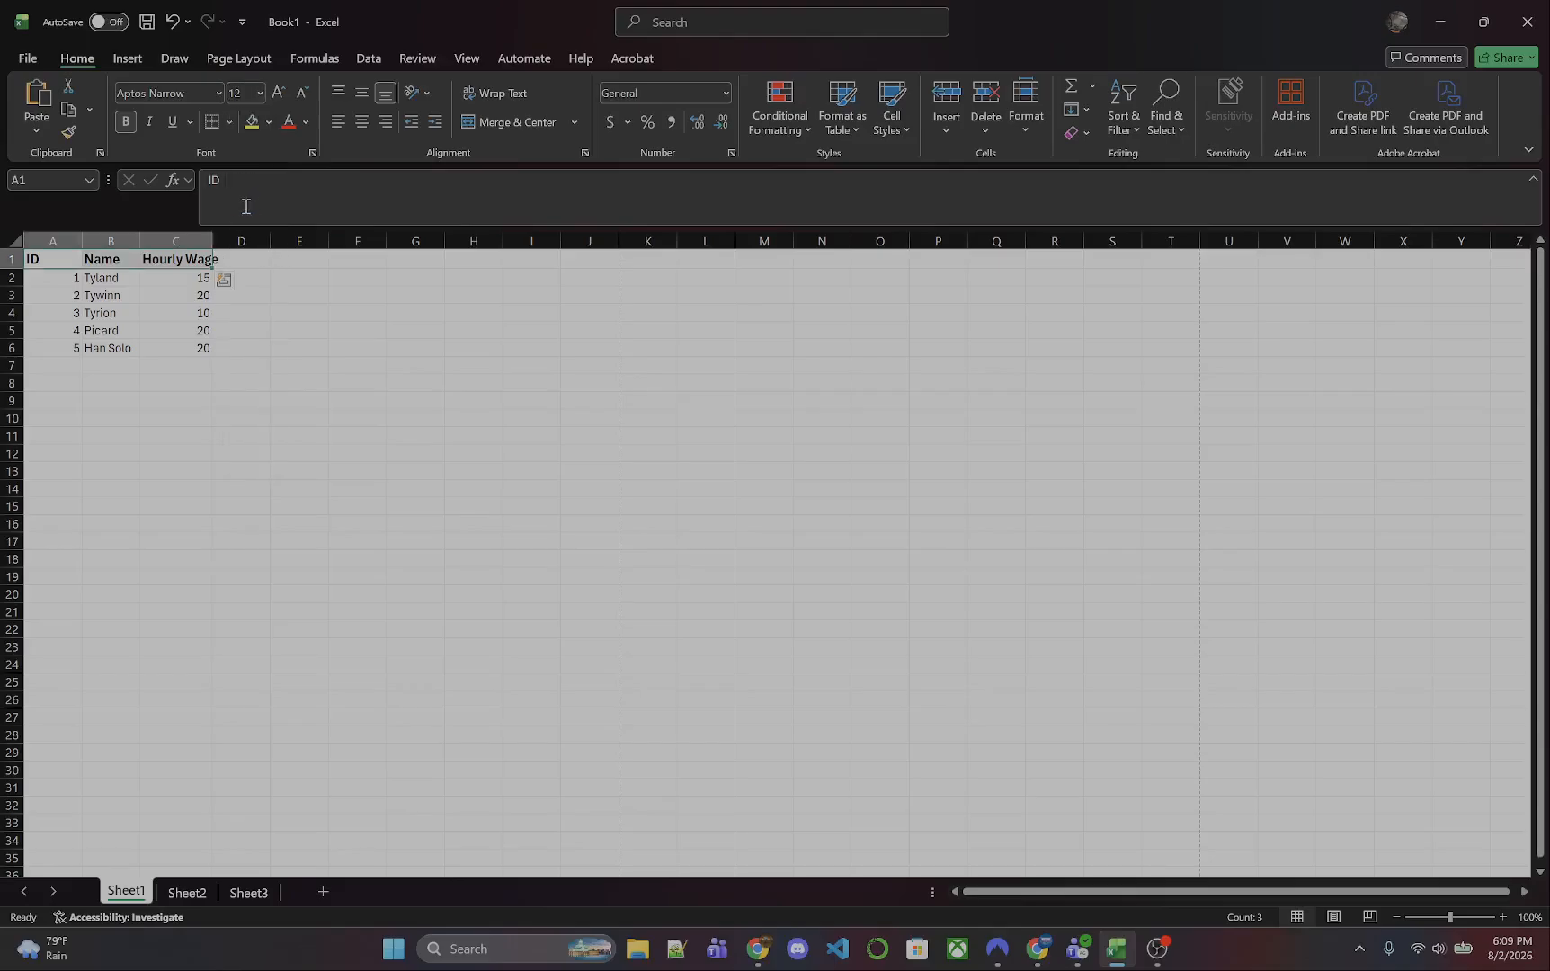
left_click_drag(215, 233, 231, 235)
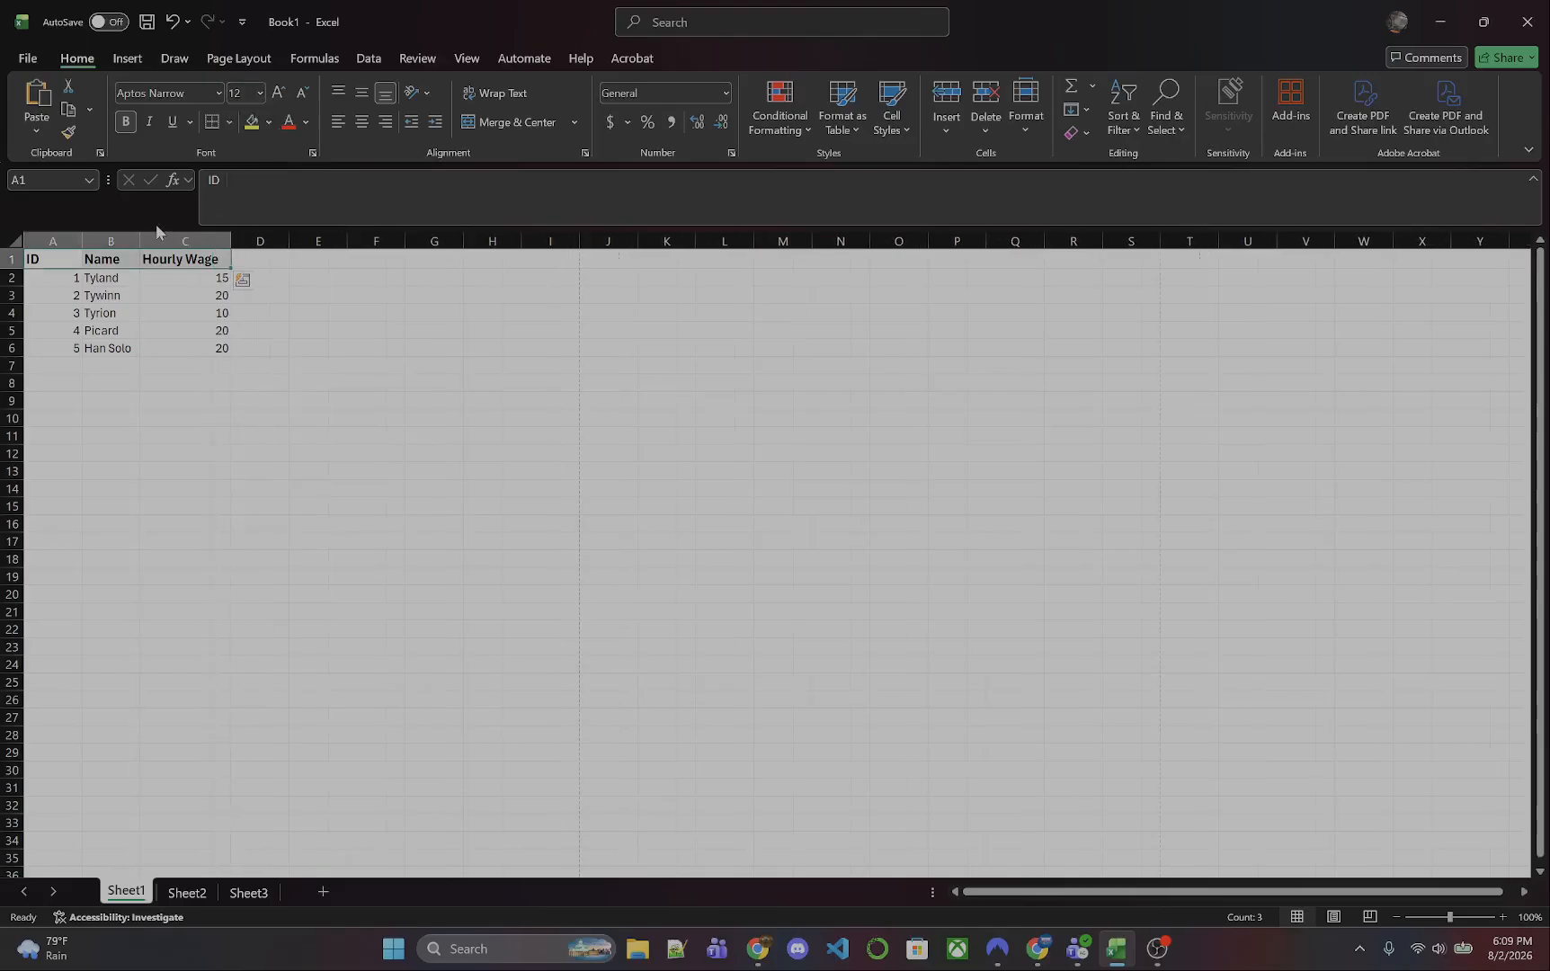
left_click(146, 308)
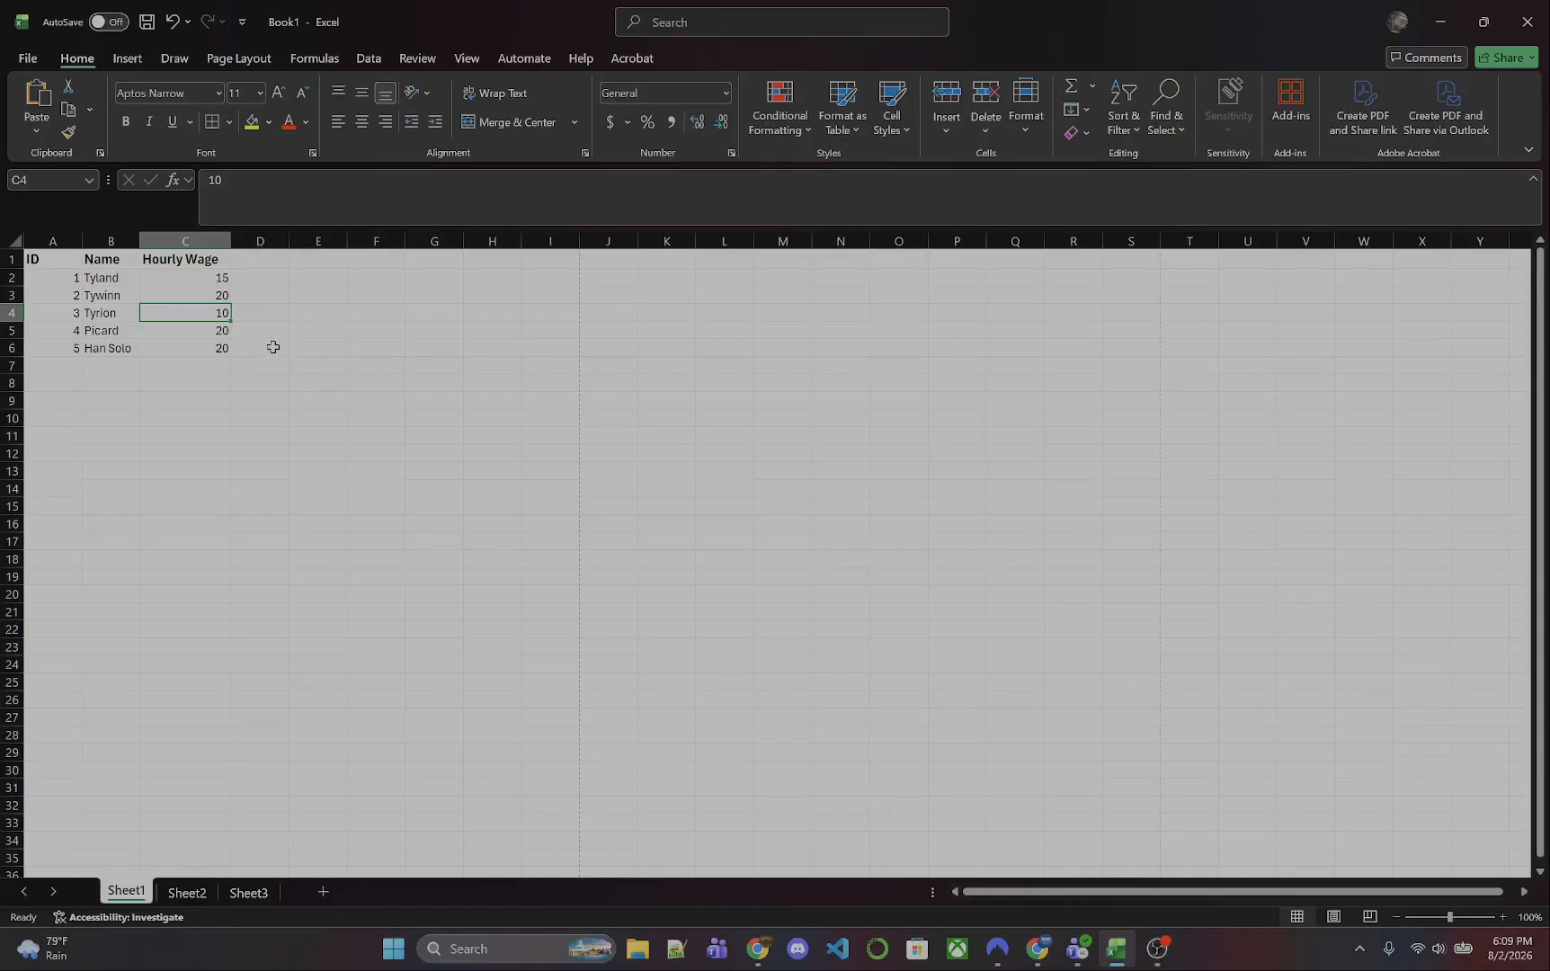
- Save the workbook to the personal OneDrive as an Excel Workbook named Example1Mod
left_click(28, 59)
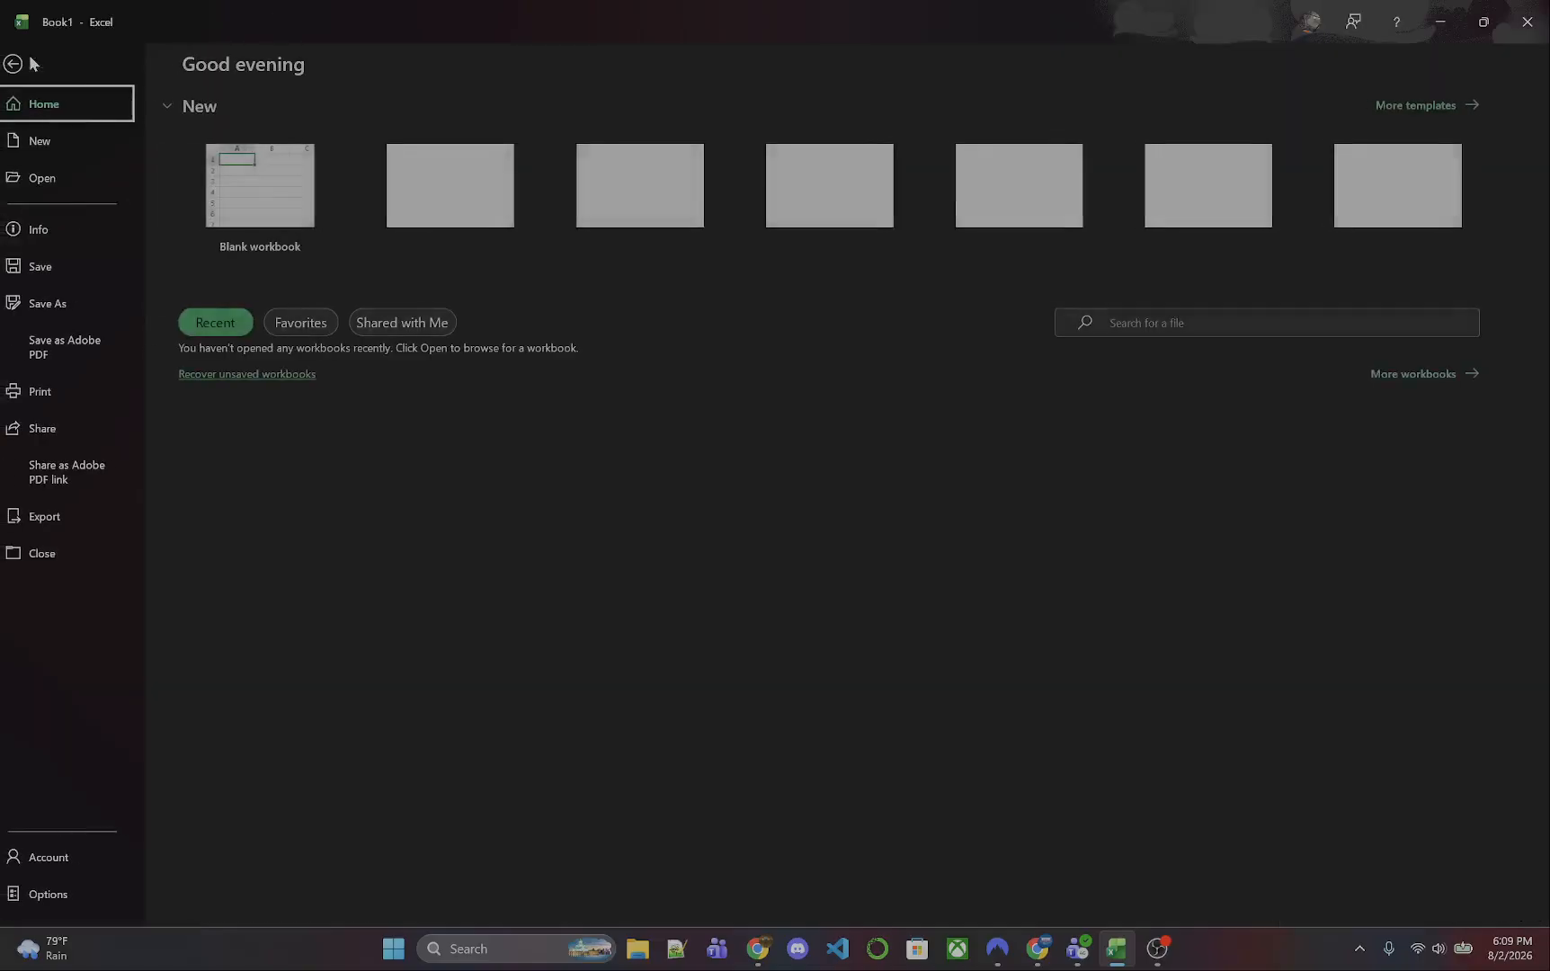
left_click(59, 303)
left_click(631, 135)
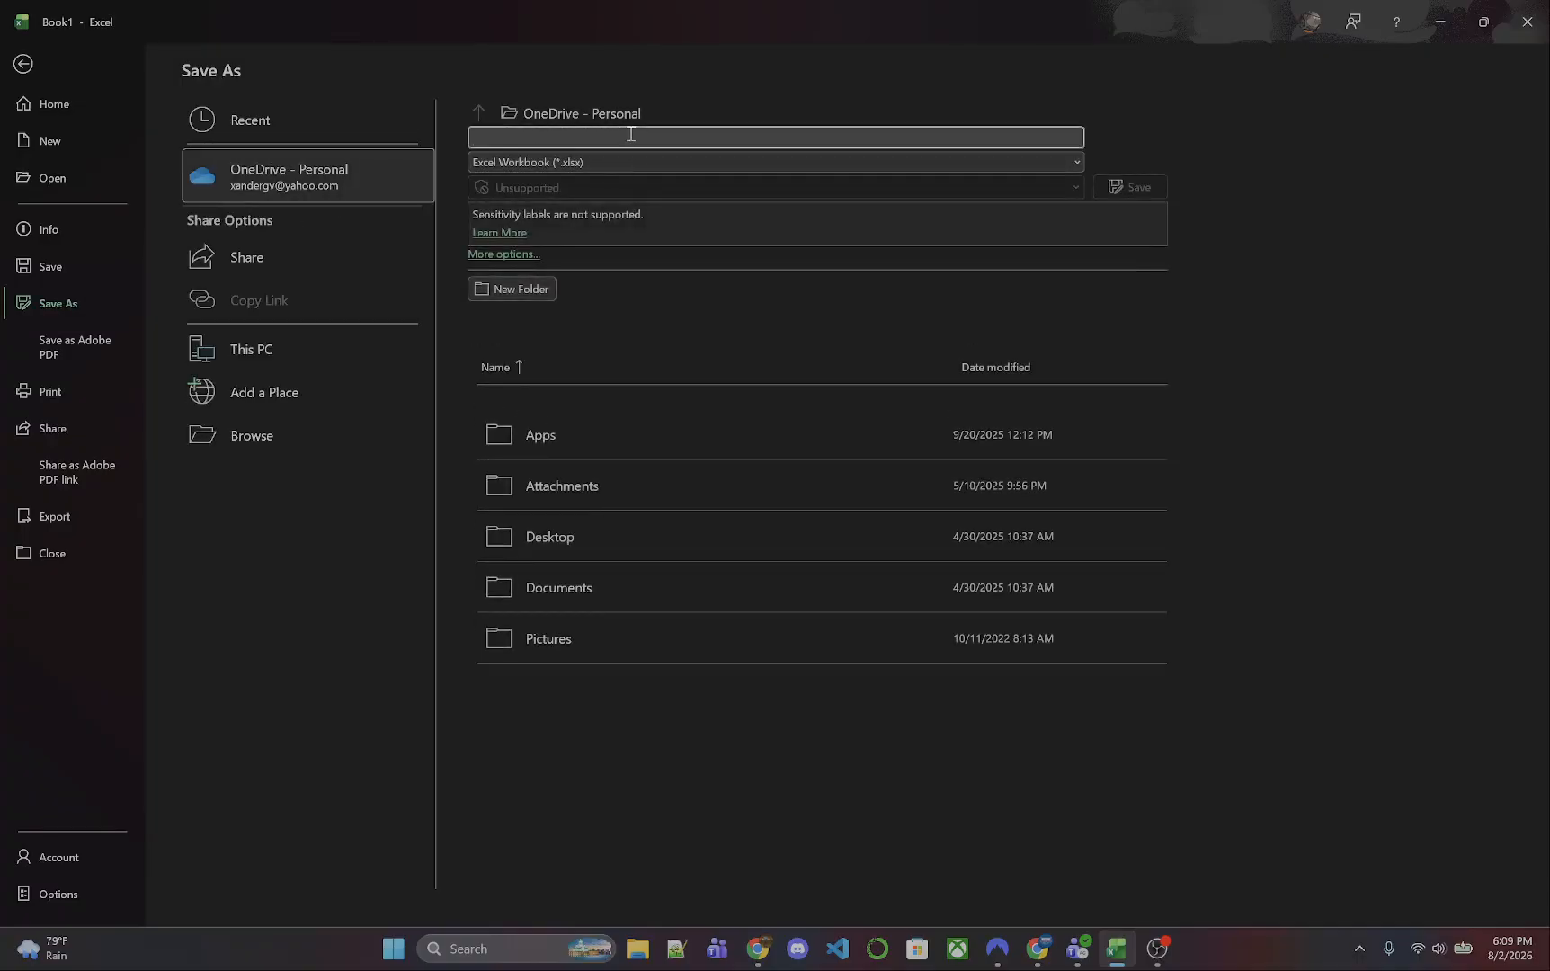
type("Example")
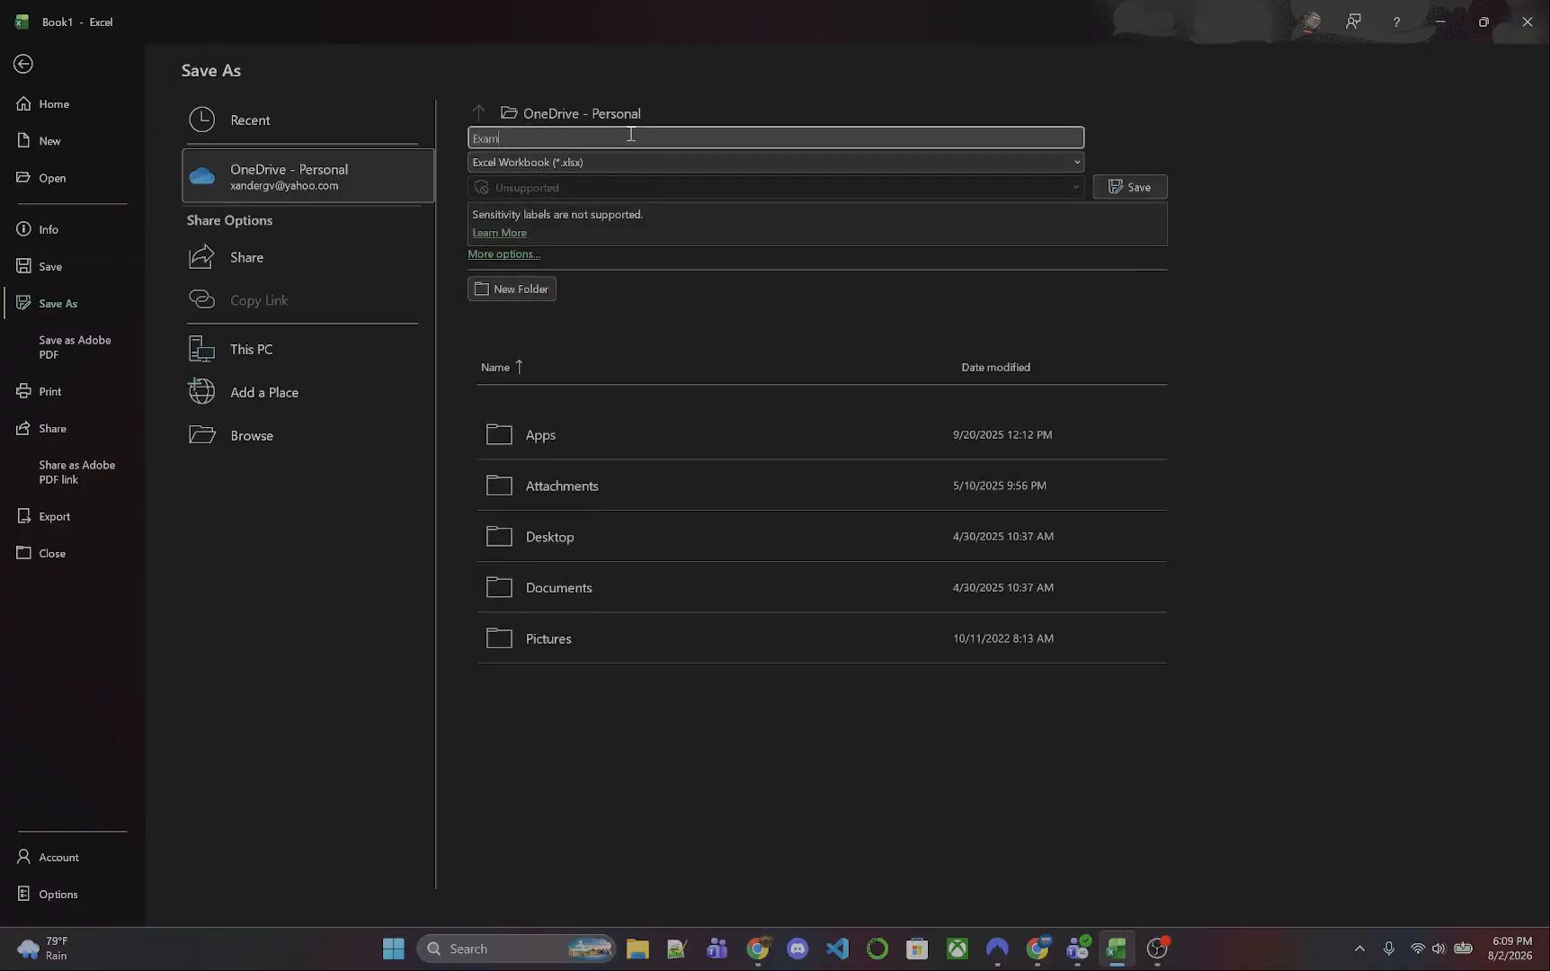
type("1Mod")
left_click(1119, 189)
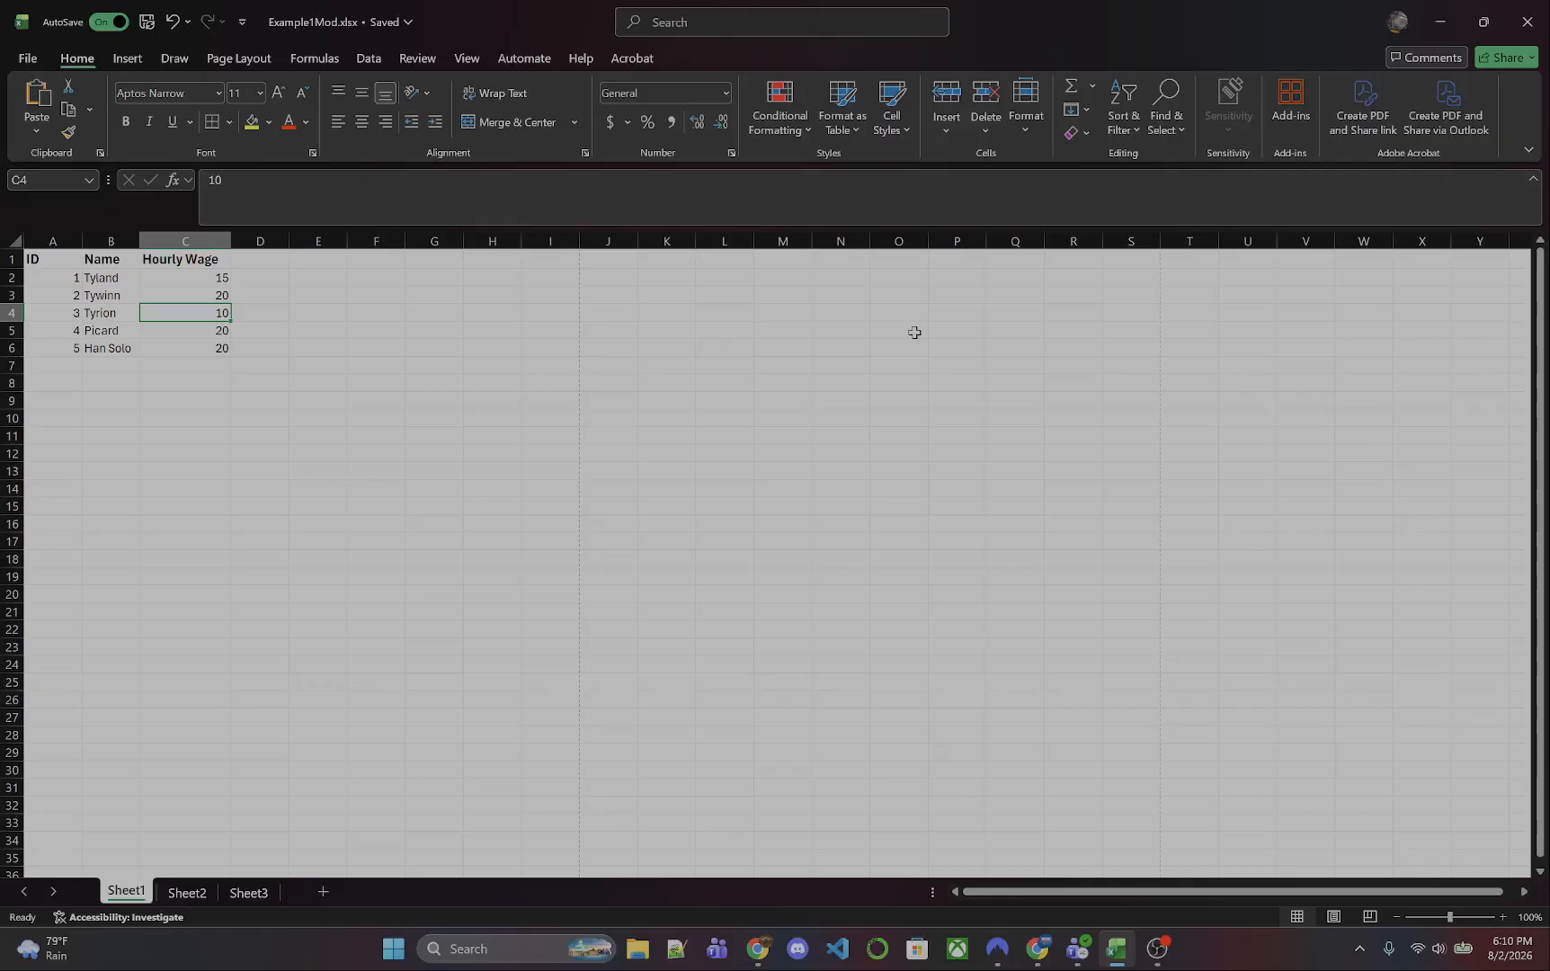
- Delete the Hourly Wage column C and clear the contents of the Name column B
left_click(213, 236)
right_click(213, 236)
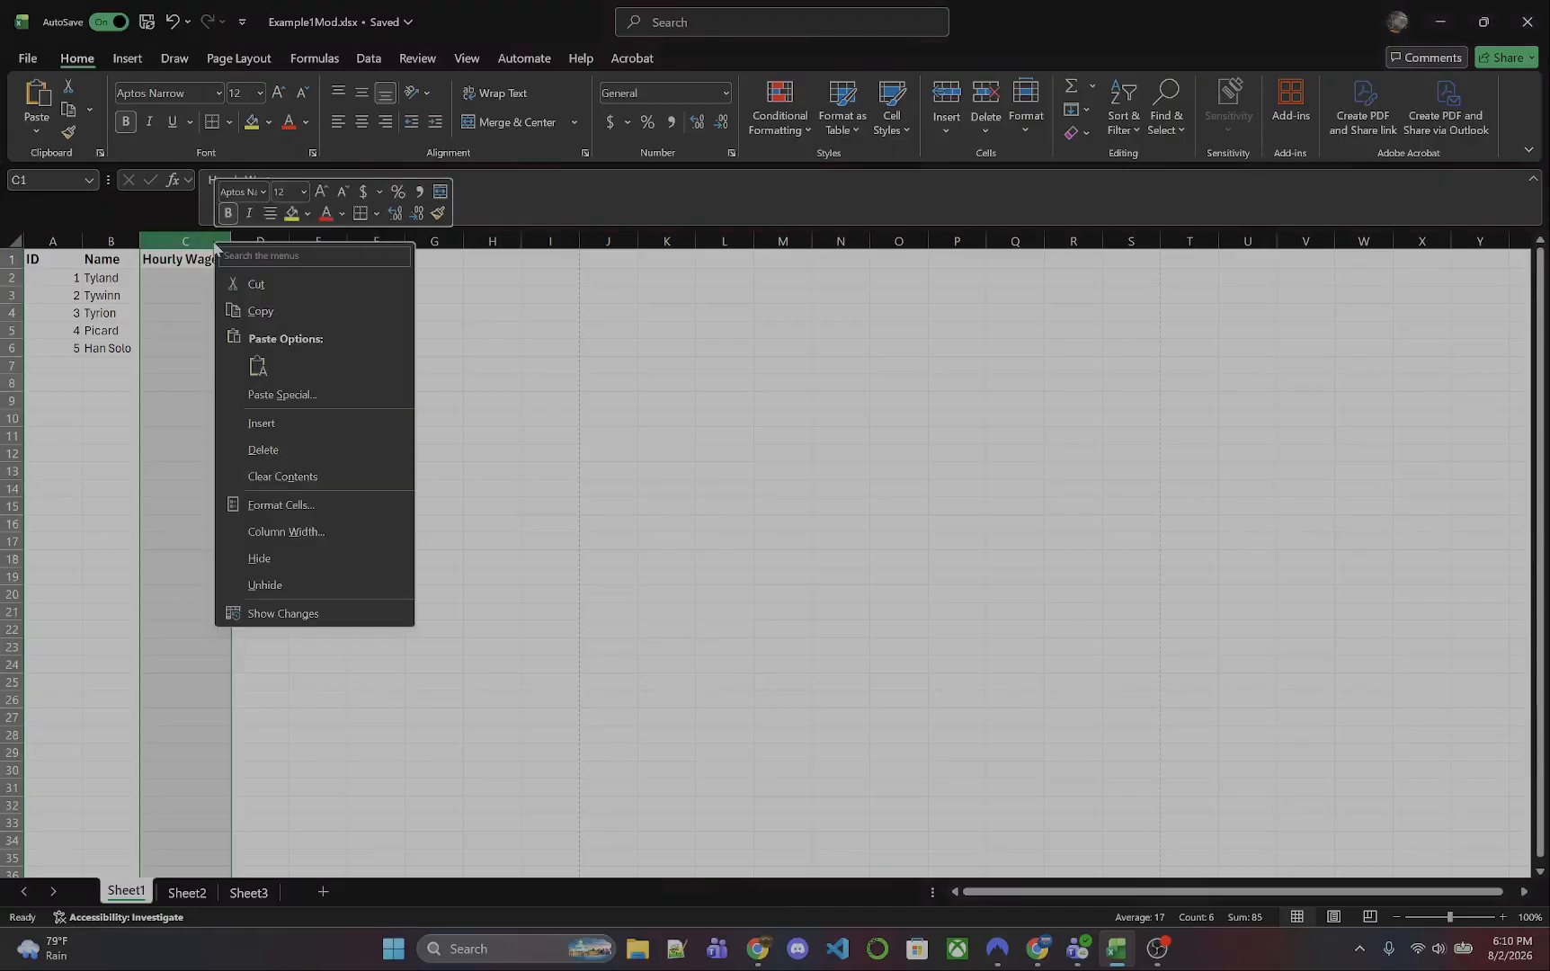
left_click(310, 451)
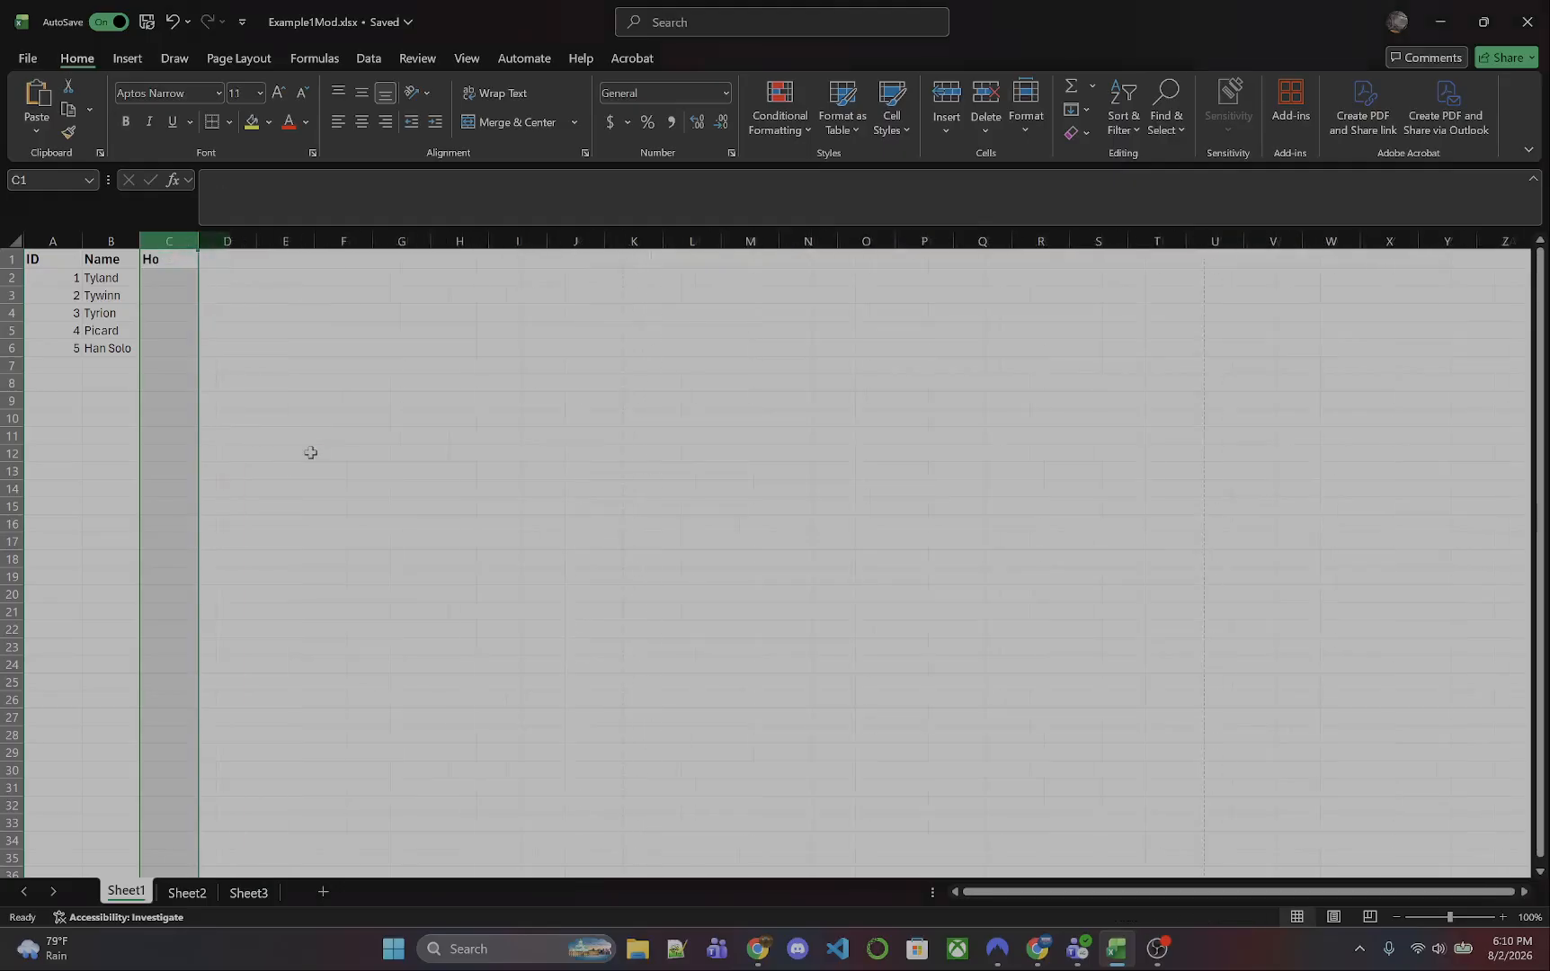
left_click(121, 240)
right_click(122, 241)
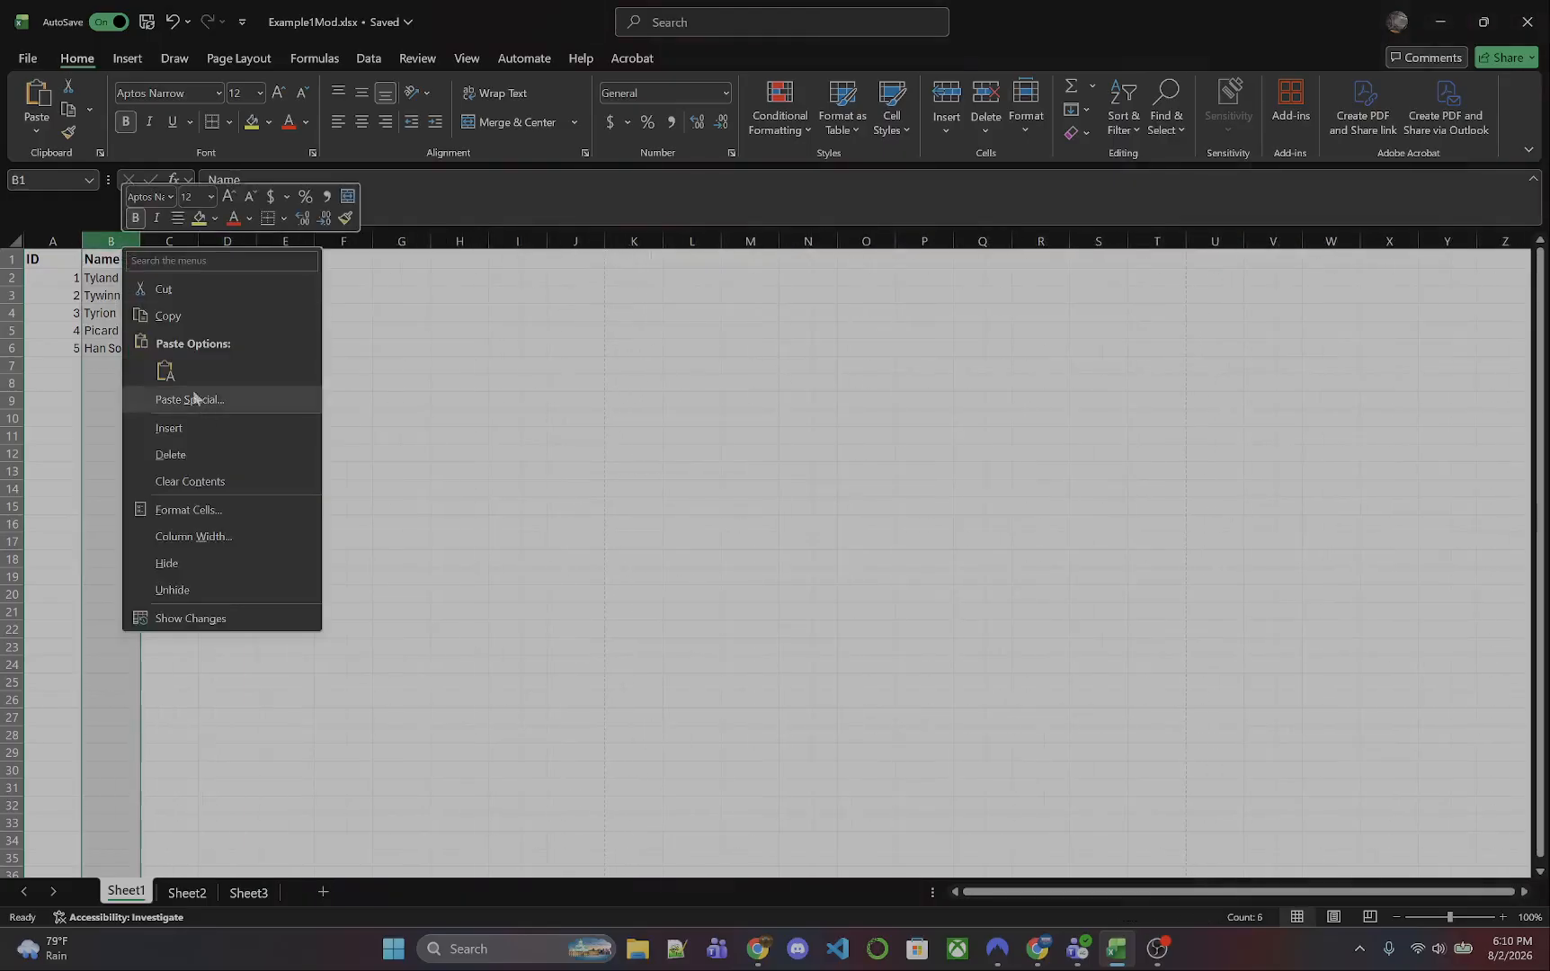
left_click(173, 483)
- Delete the ID column A from Sheet1
left_click(53, 239)
right_click(53, 239)
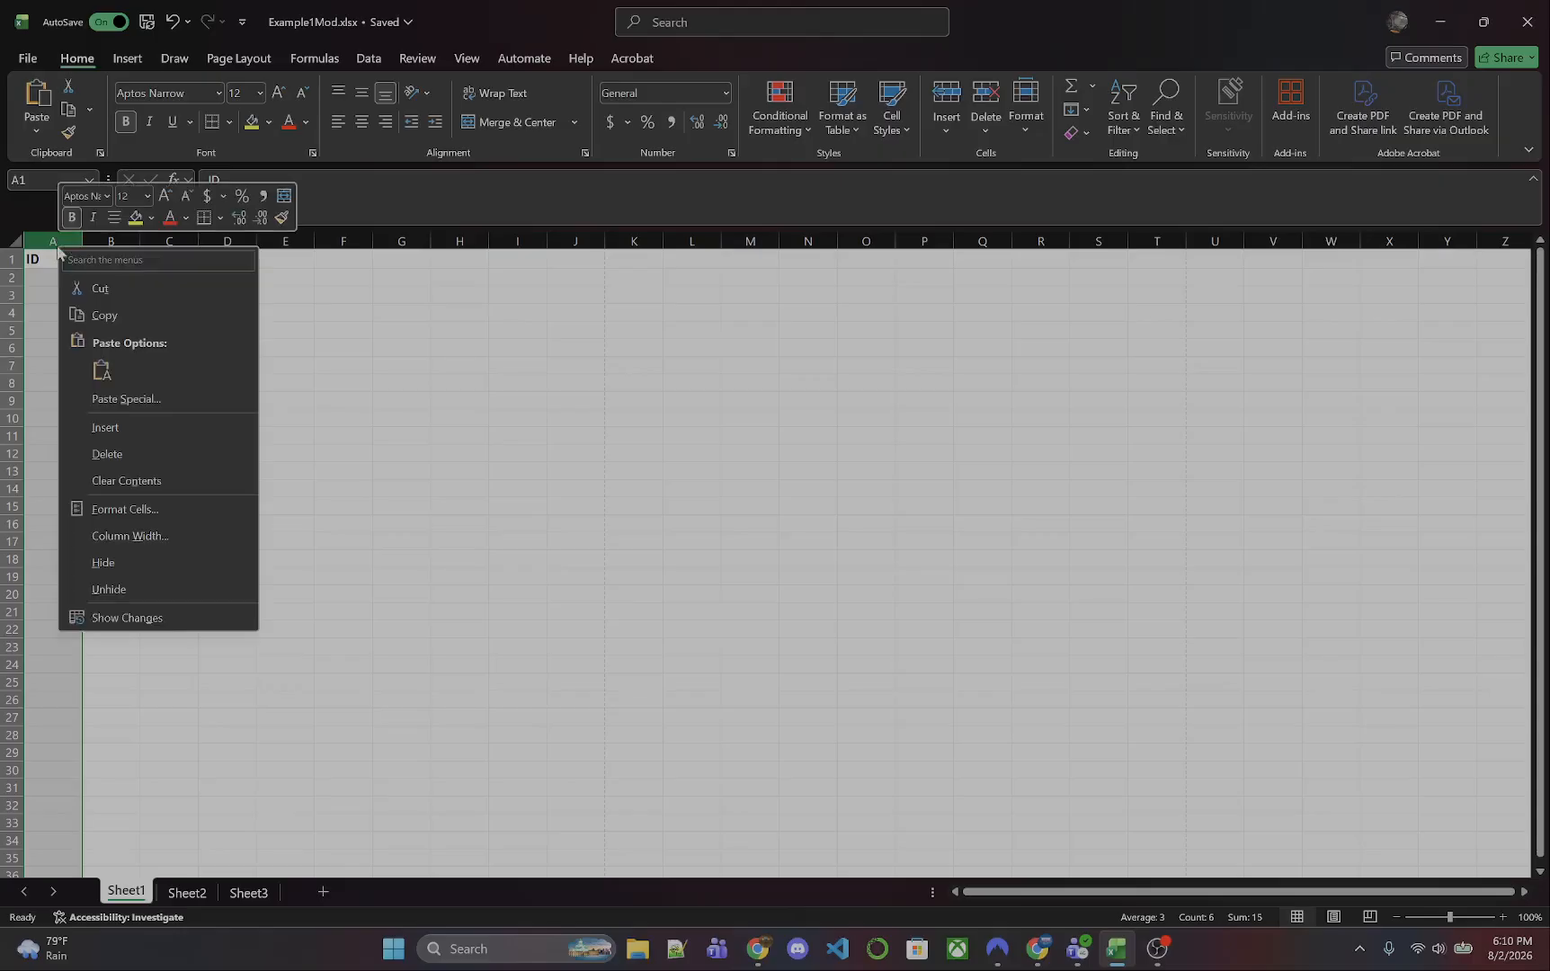
left_click(162, 456)
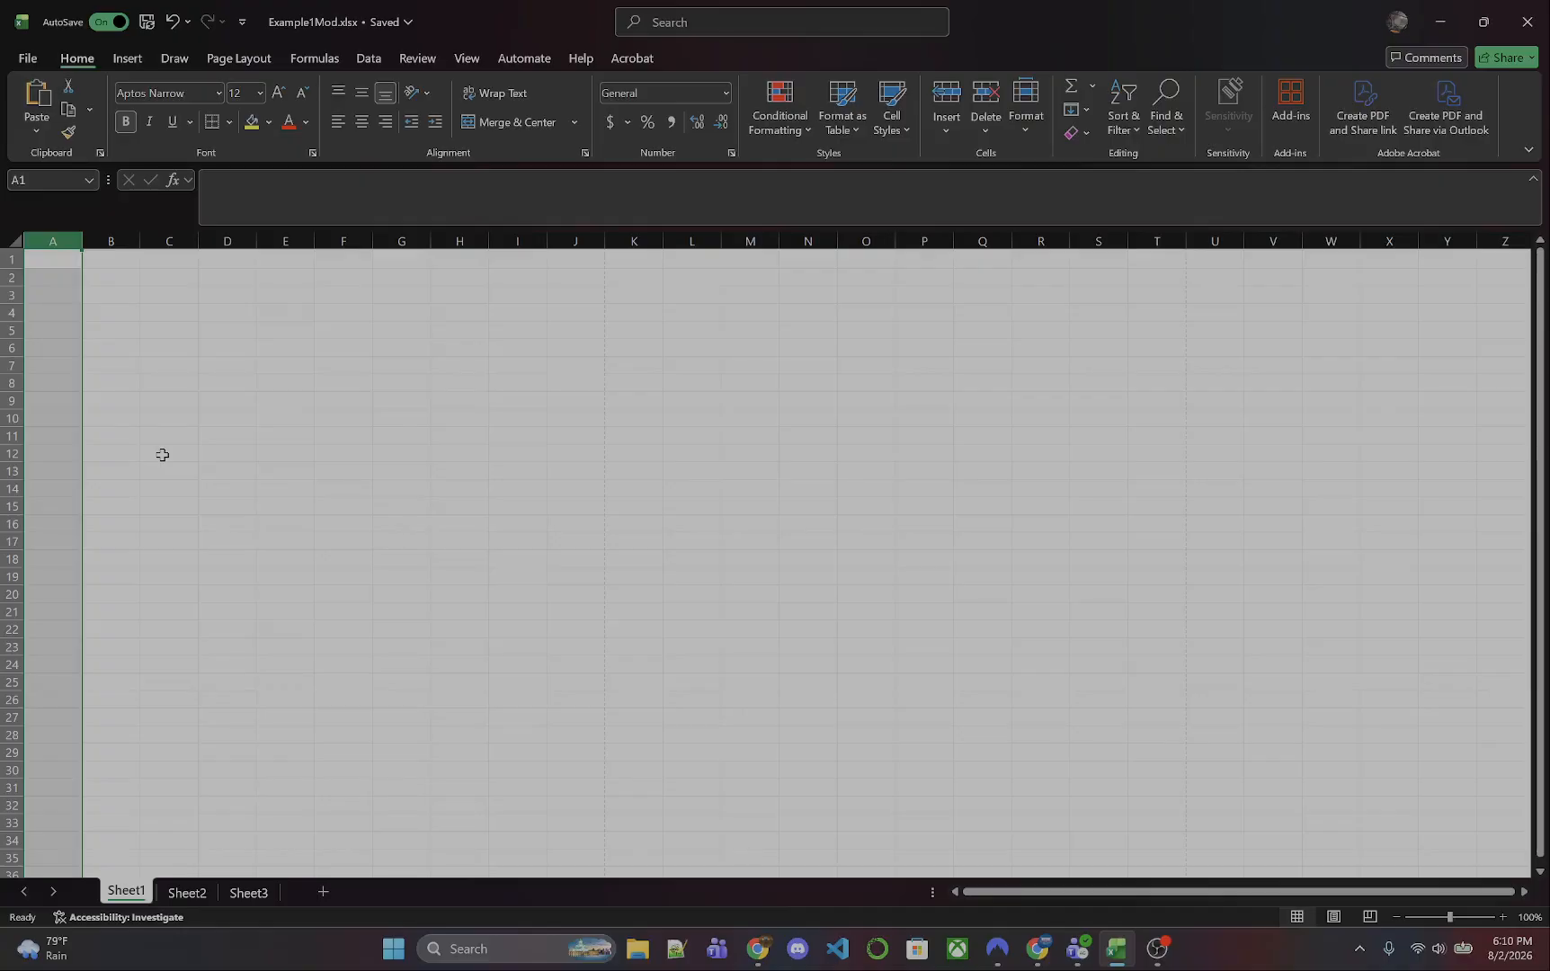